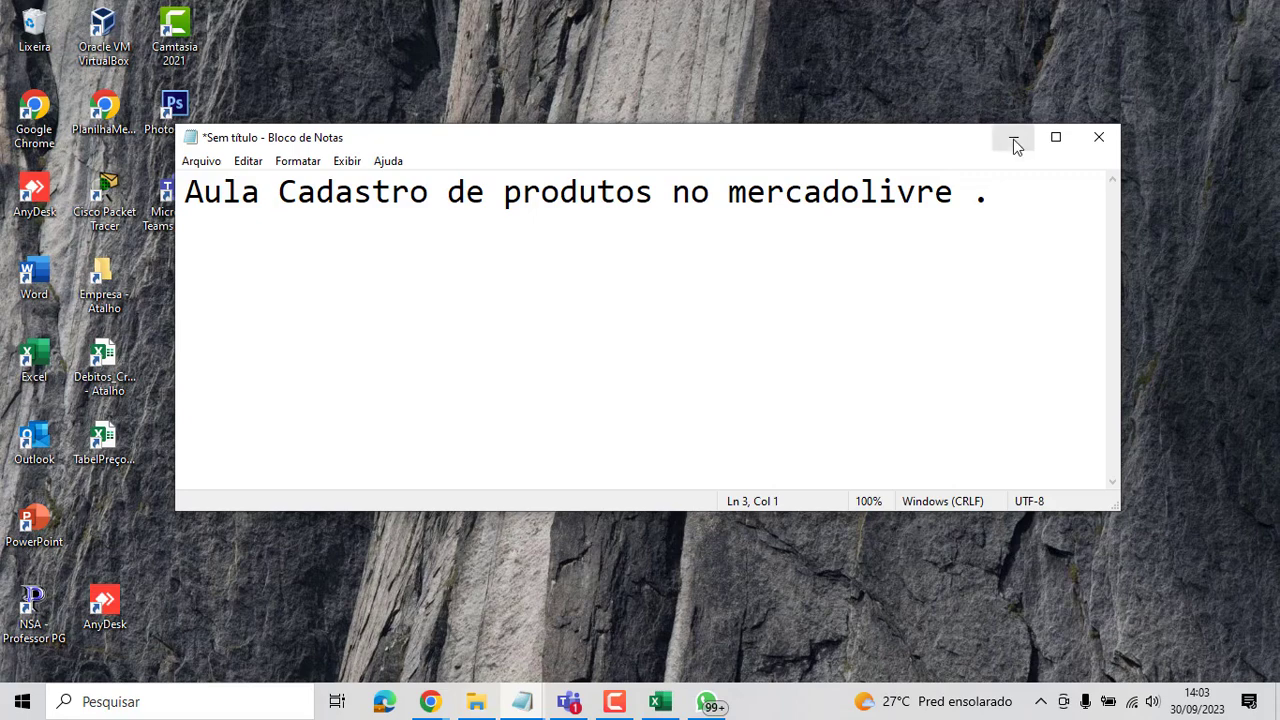
- Minimize the lesson-title note and switch to the Mercado Livre home page in Chrome
click(1013, 139)
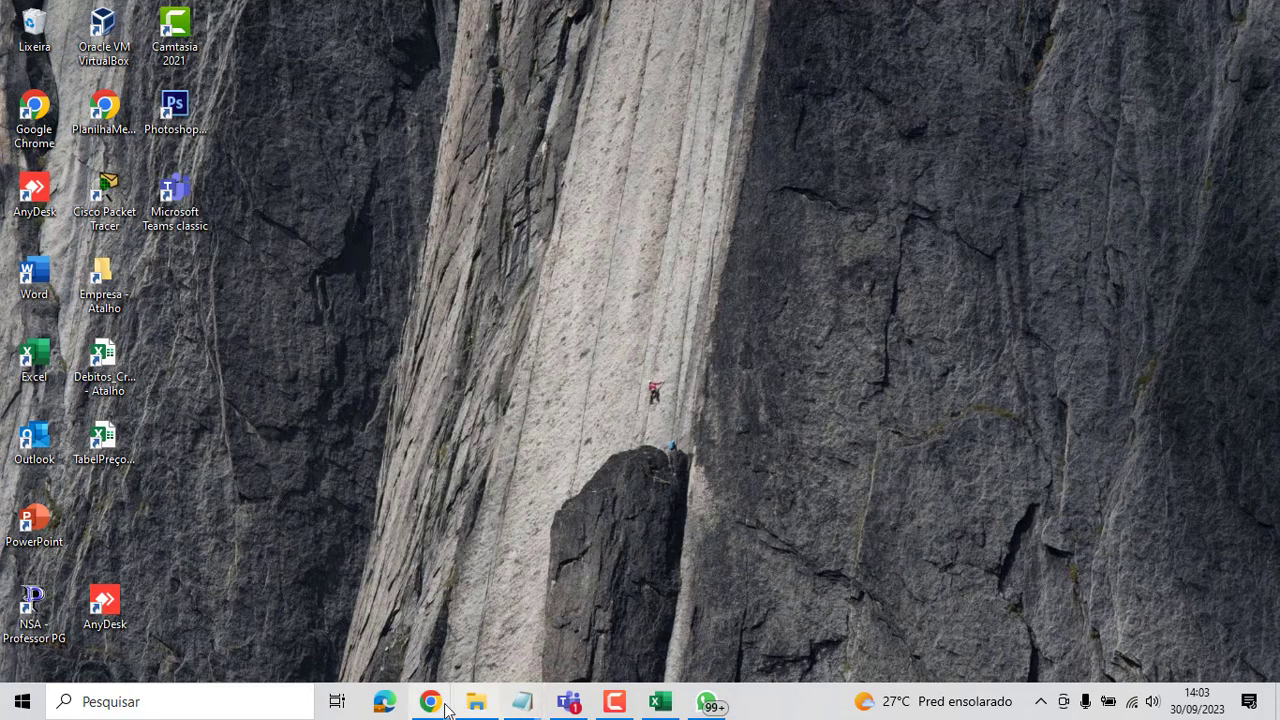
mouse_move(430, 701)
click(381, 580)
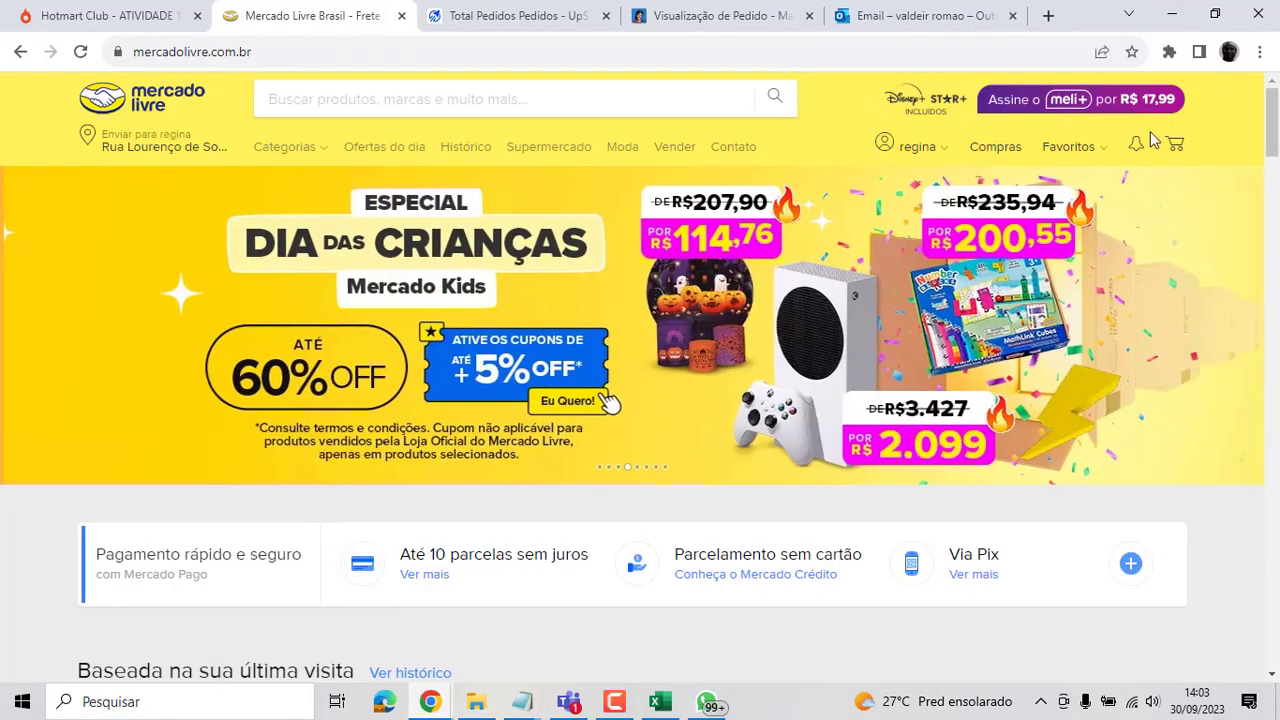
- Switch to WhatsApp, preview the first hard drive photo in the self-addressed chat, and return to the conversation
click(708, 701)
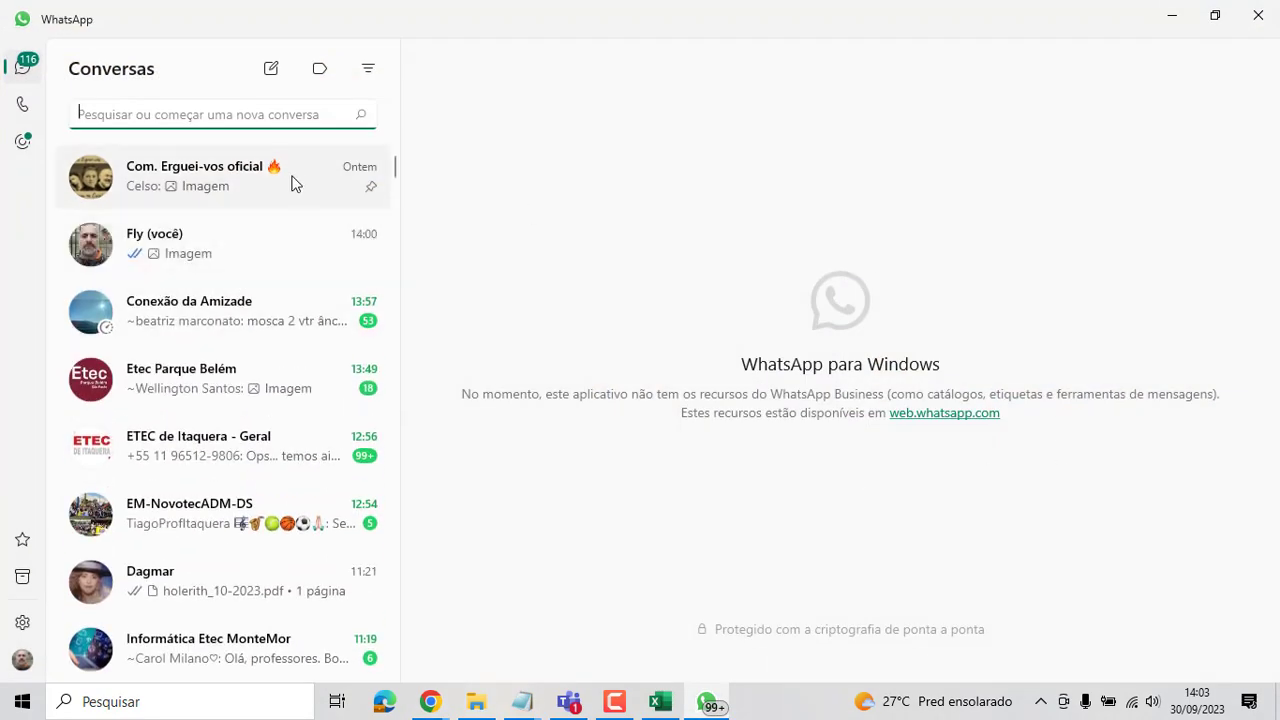
click(238, 246)
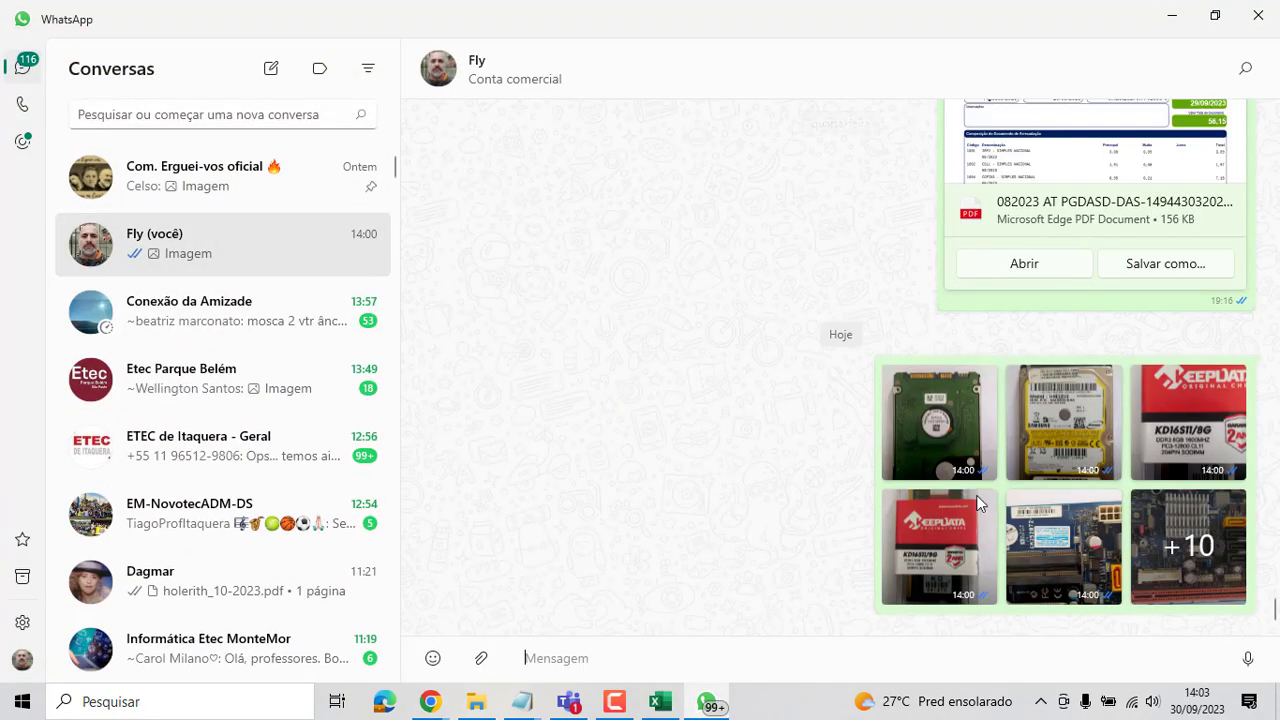
click(952, 415)
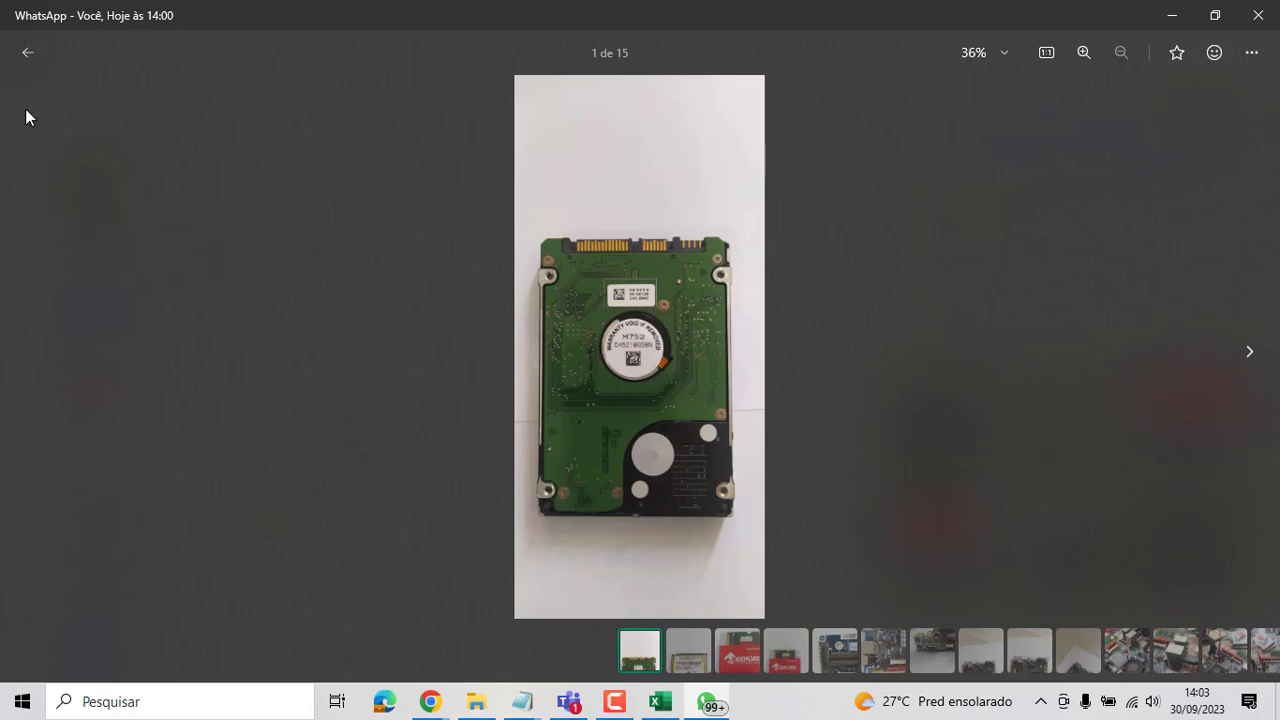
click(27, 54)
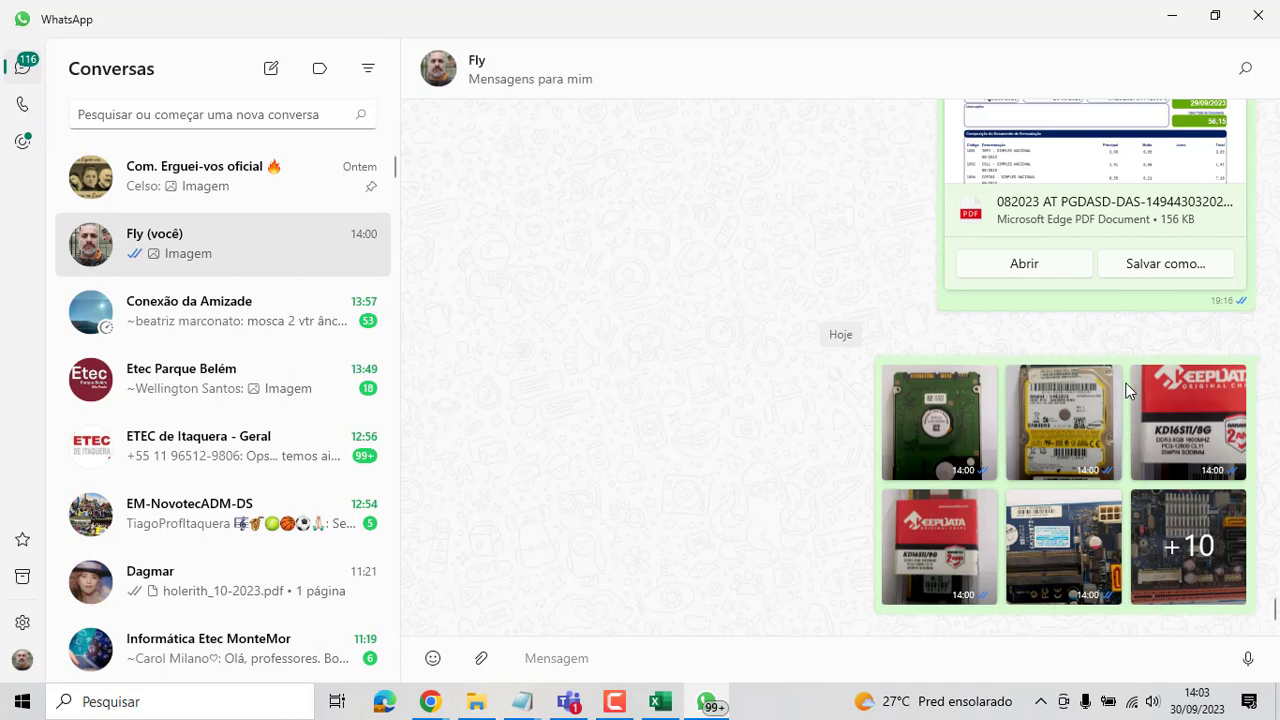
- Reopen the first hard drive photo in the chat and start saving it as an image file
click(942, 415)
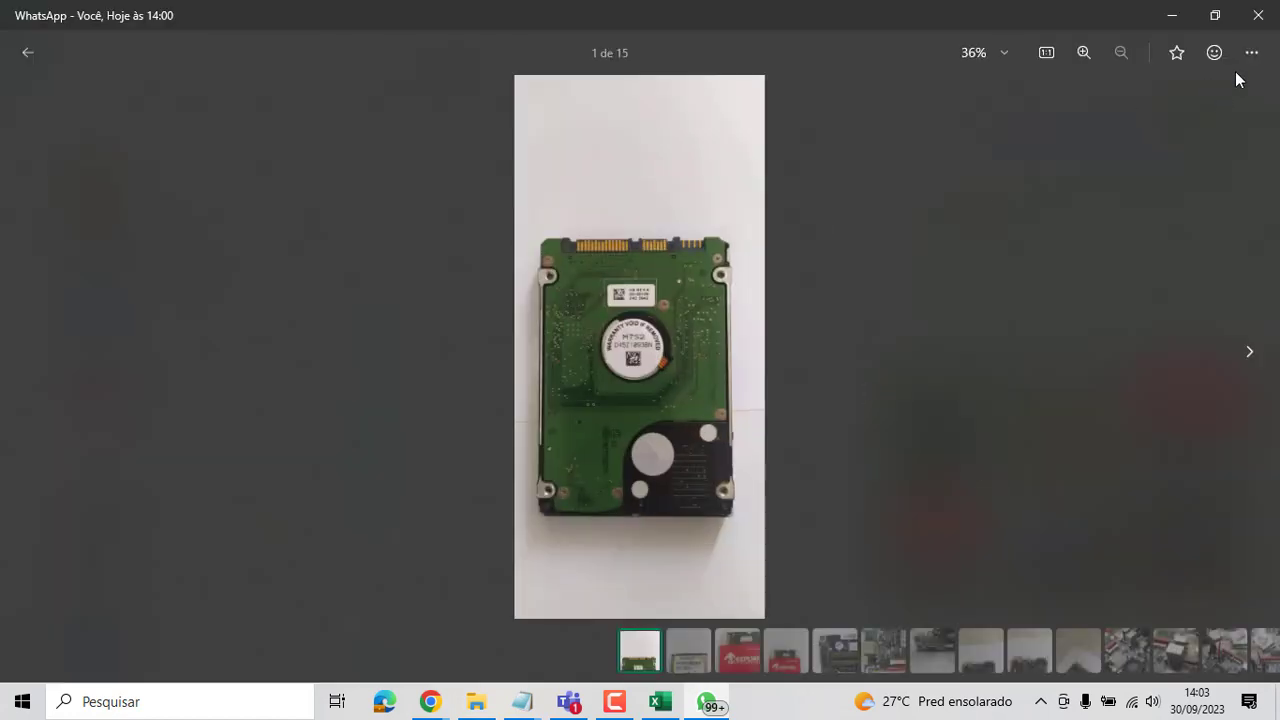
click(1255, 62)
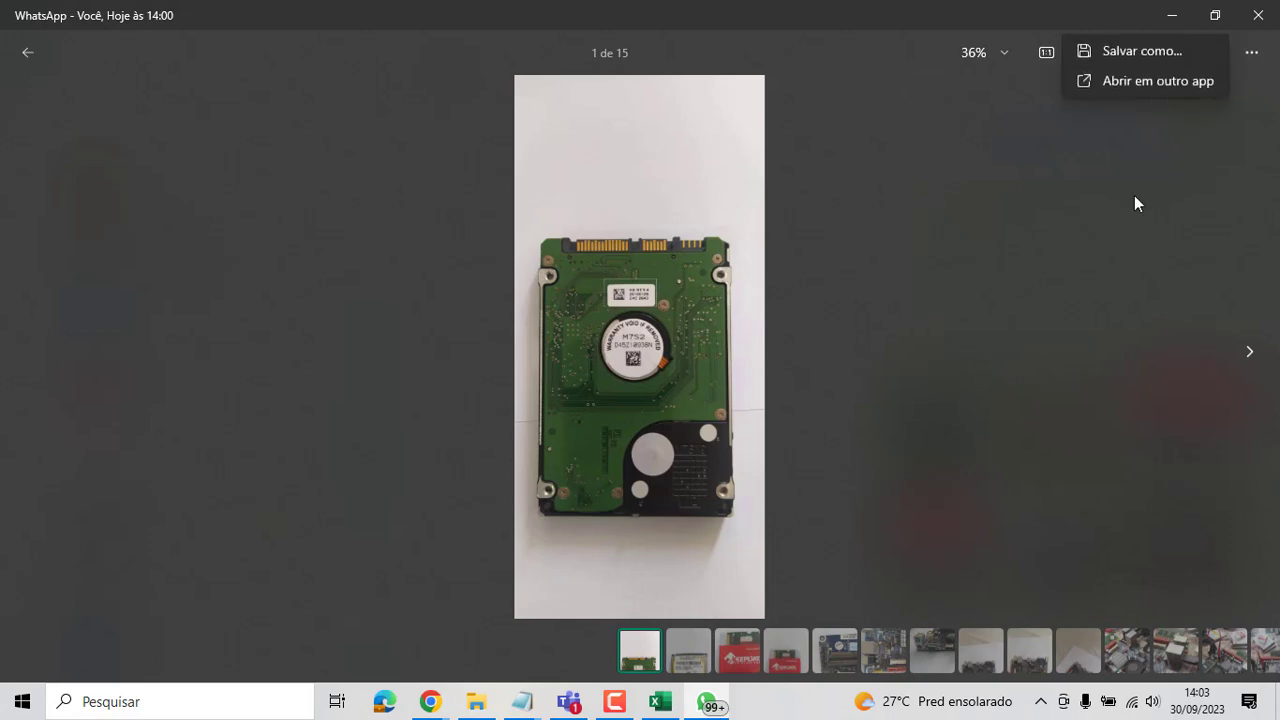
click(1174, 52)
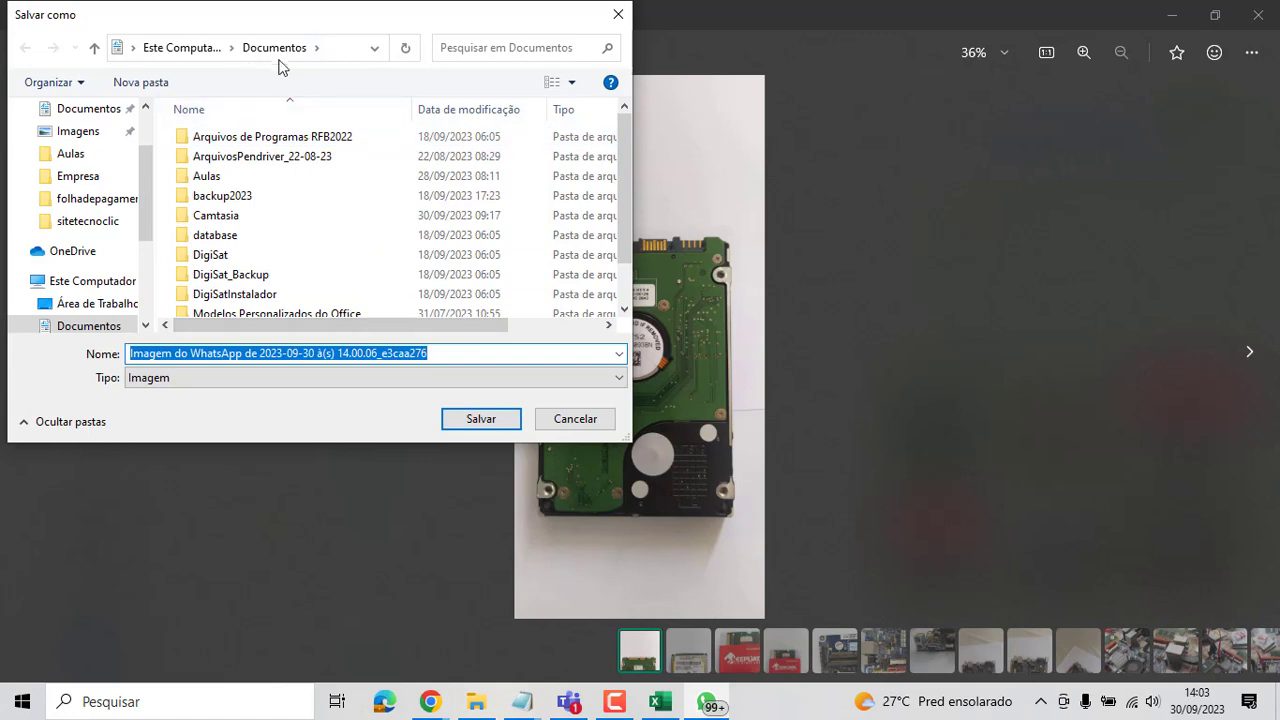
- Create a new folder named kitComputador inside Imagens > INFORMATICA while saving the photo
scroll(148, 214, down, 1)
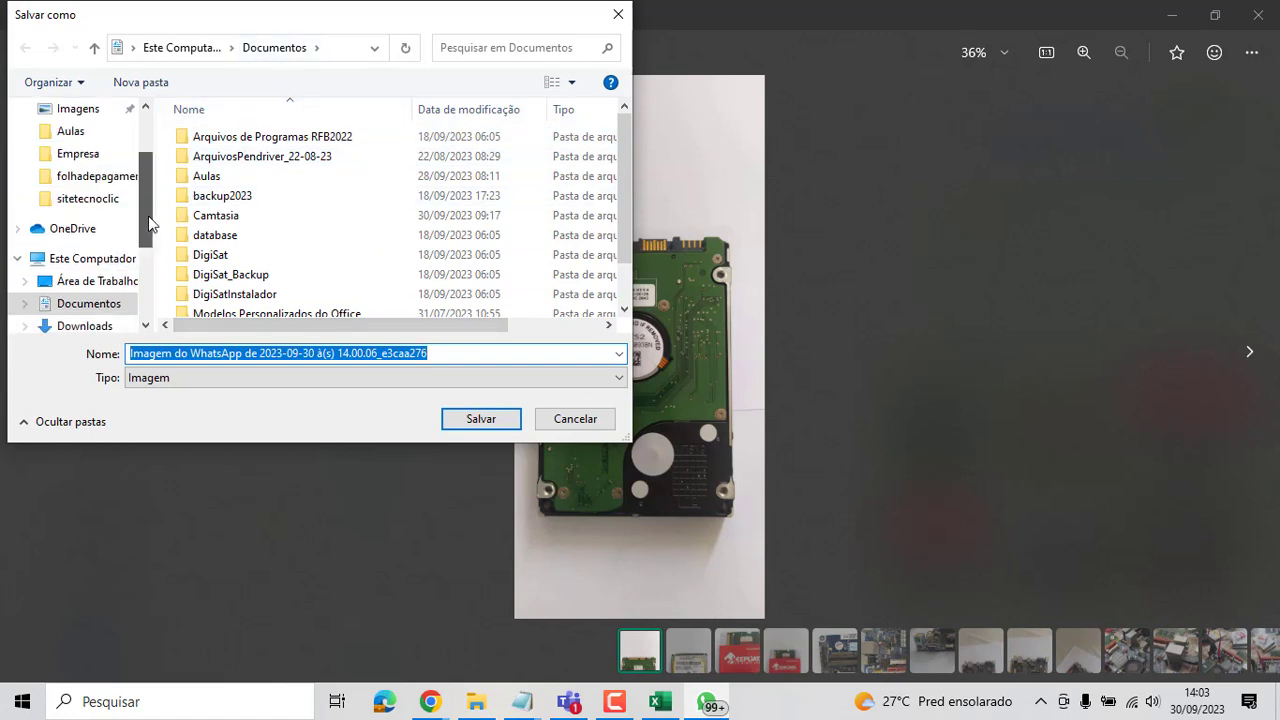
scroll(152, 212, up, 1)
click(100, 132)
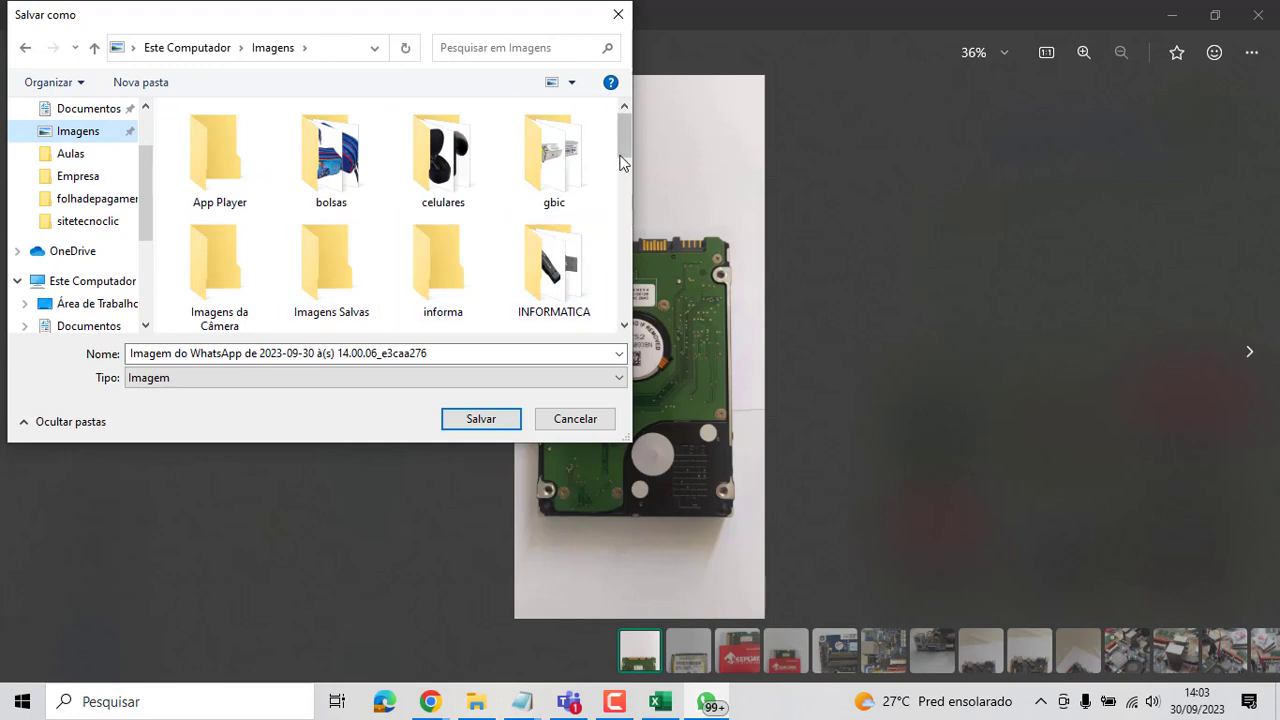
double_click(554, 265)
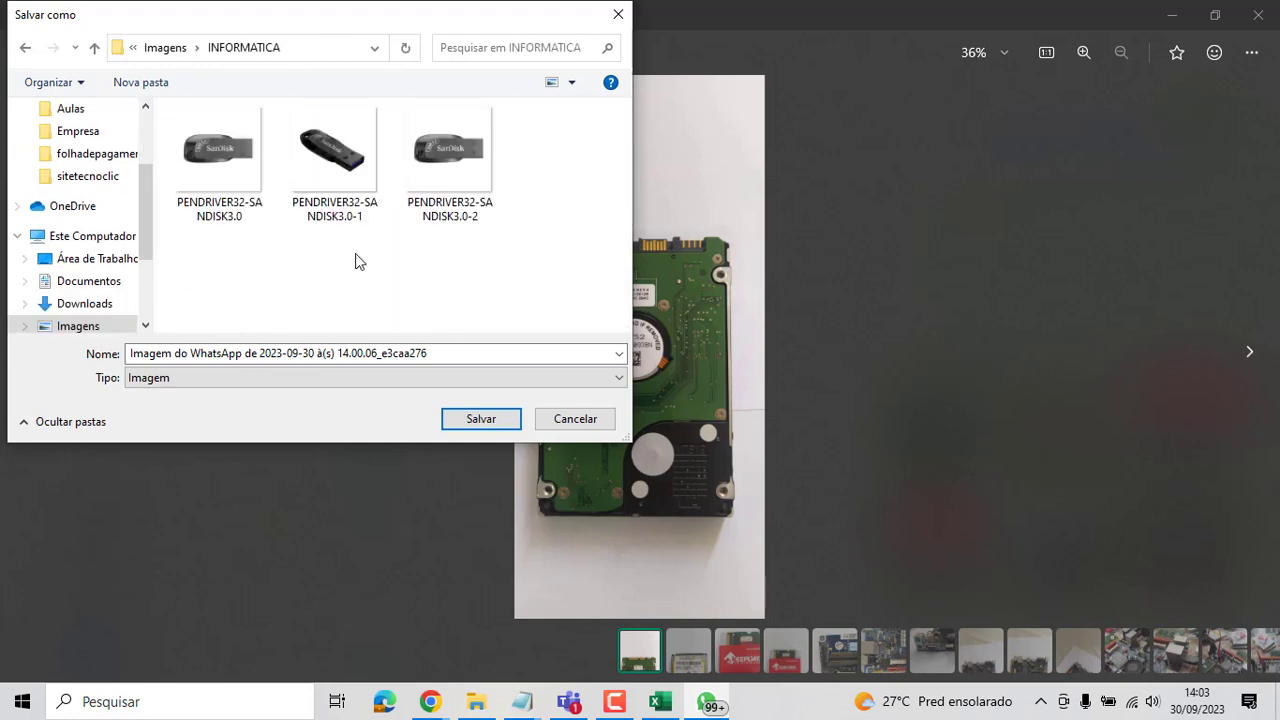
click(157, 86)
text(ki)
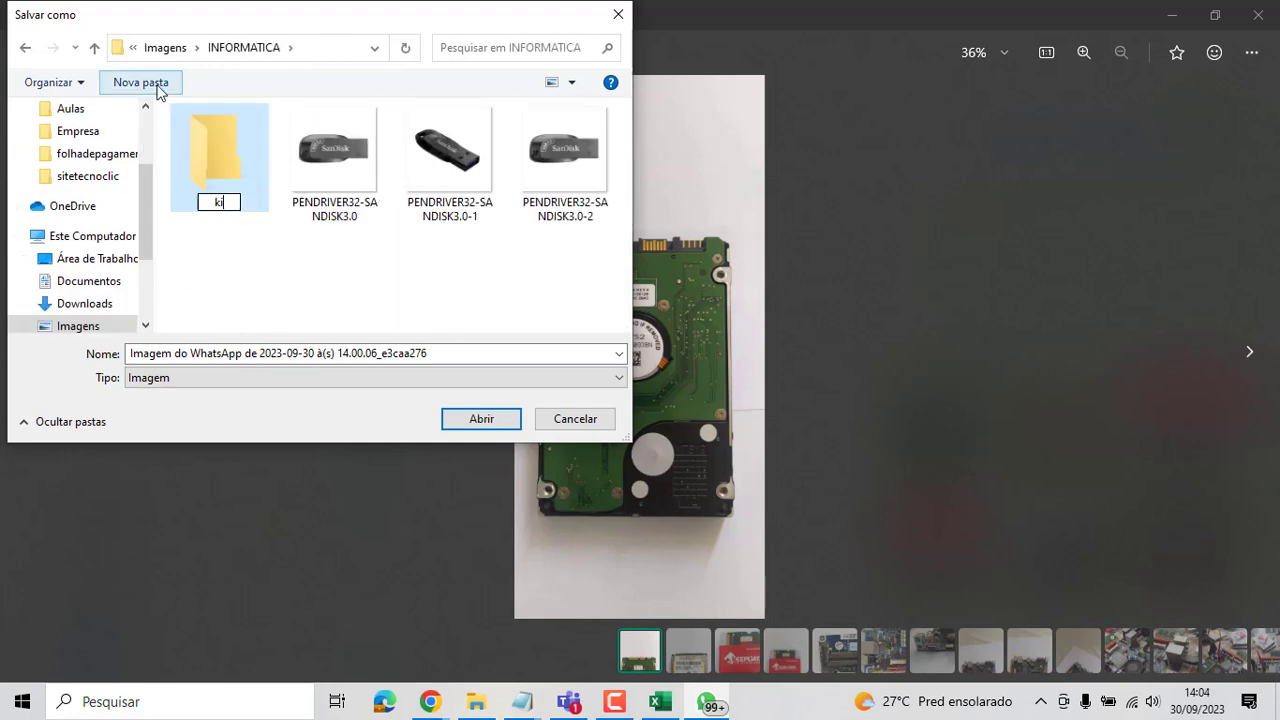
text(tComputador)
key(Return)
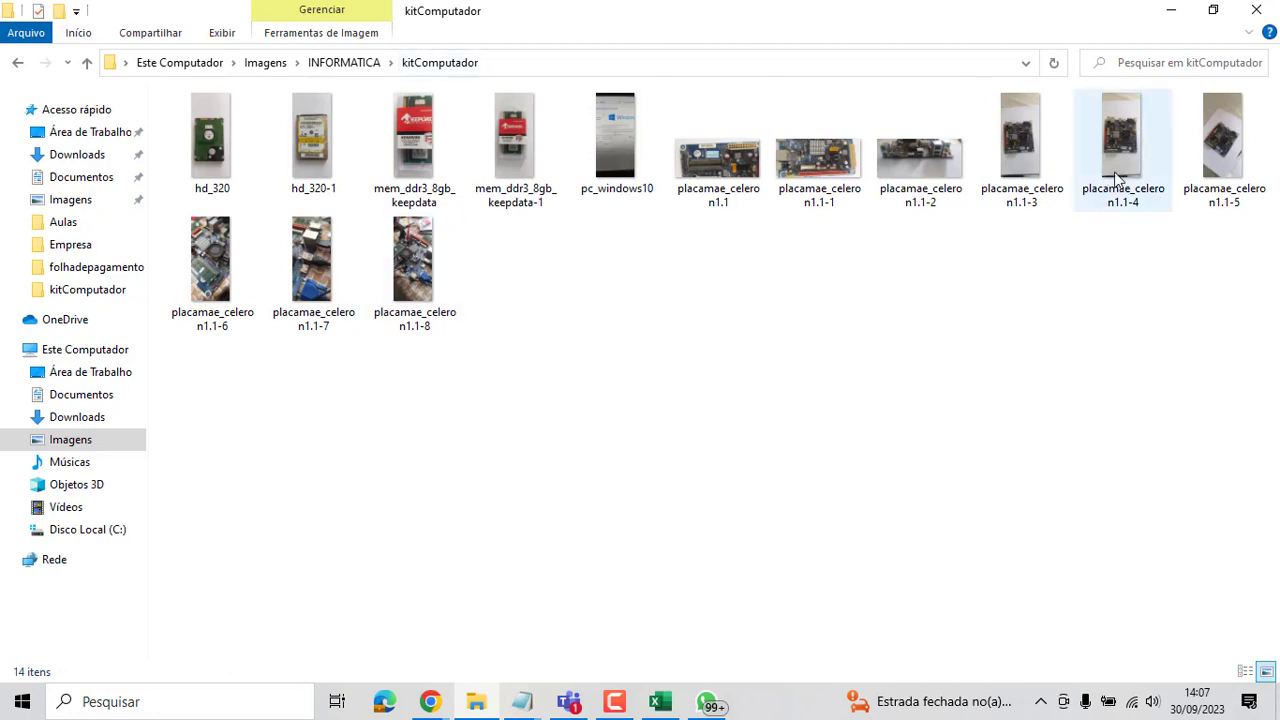
- Open placamae_celeron1.1-4 from the kitComputador folder in Fotos, examine the motherboard up close, and close the viewer
click(1130, 148)
double_click(1130, 148)
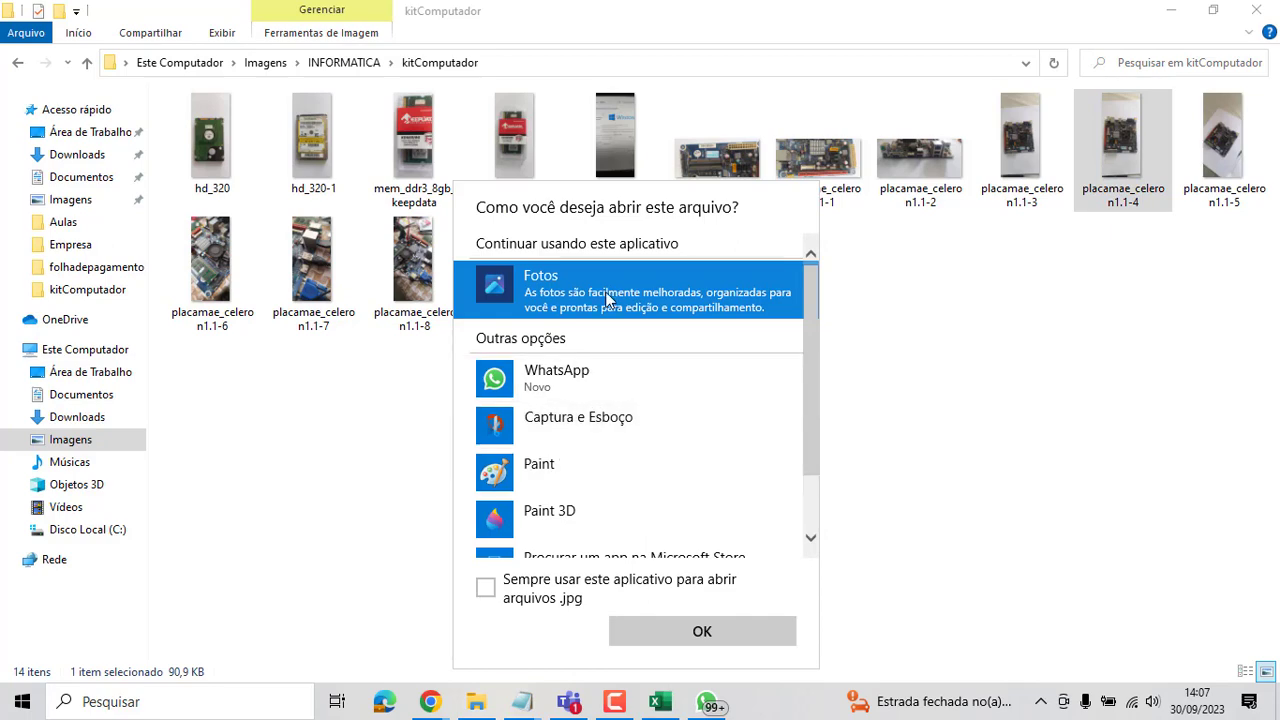
click(680, 291)
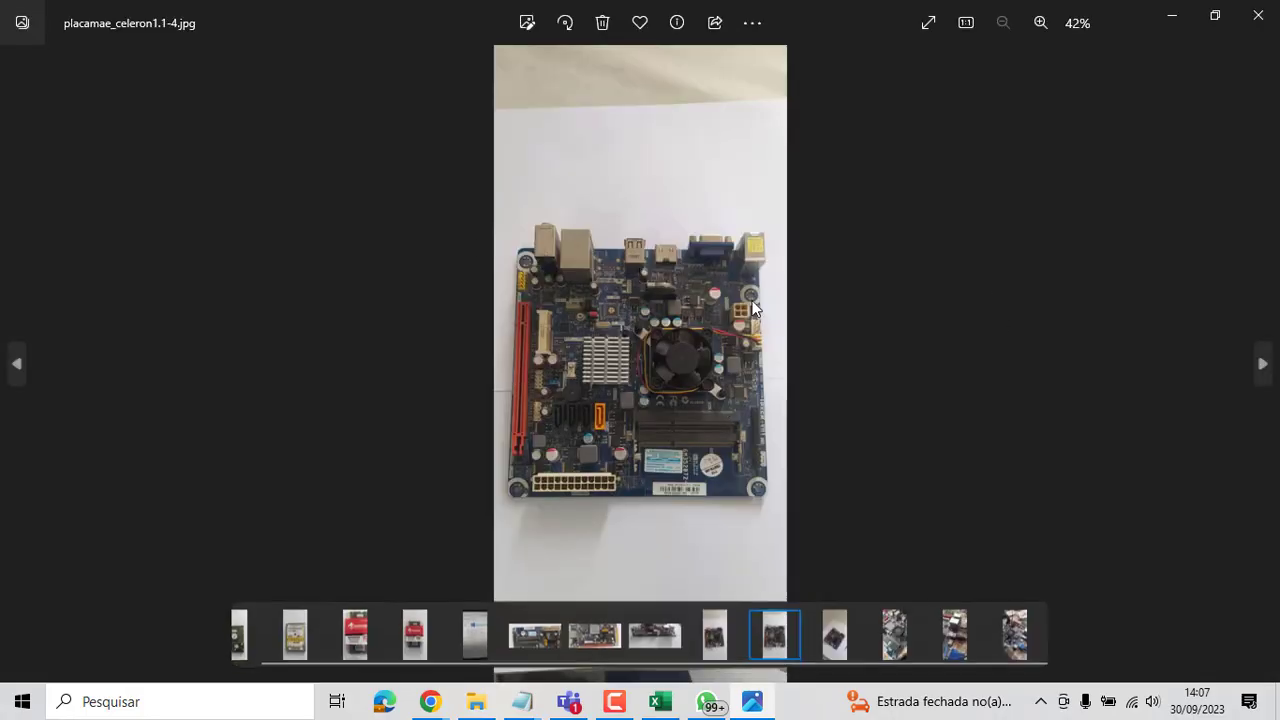
scroll(729, 327, up, 4)
scroll(735, 428, down, 2)
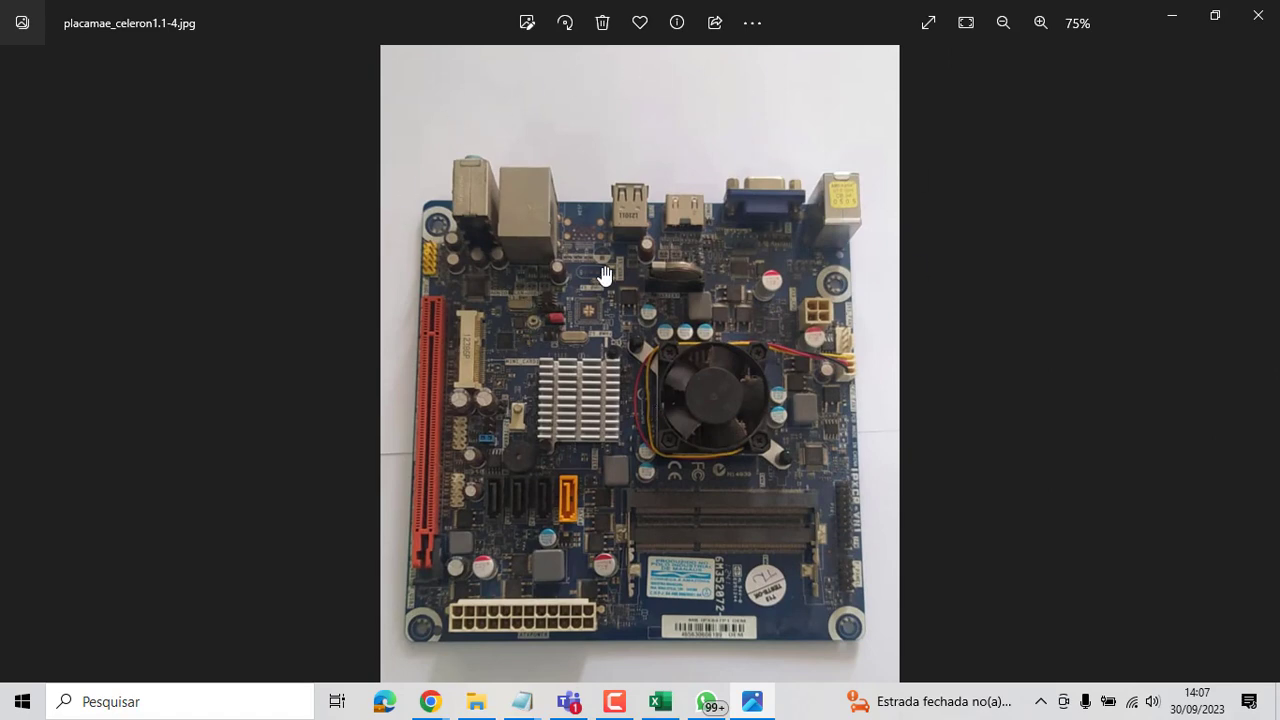
click(1258, 15)
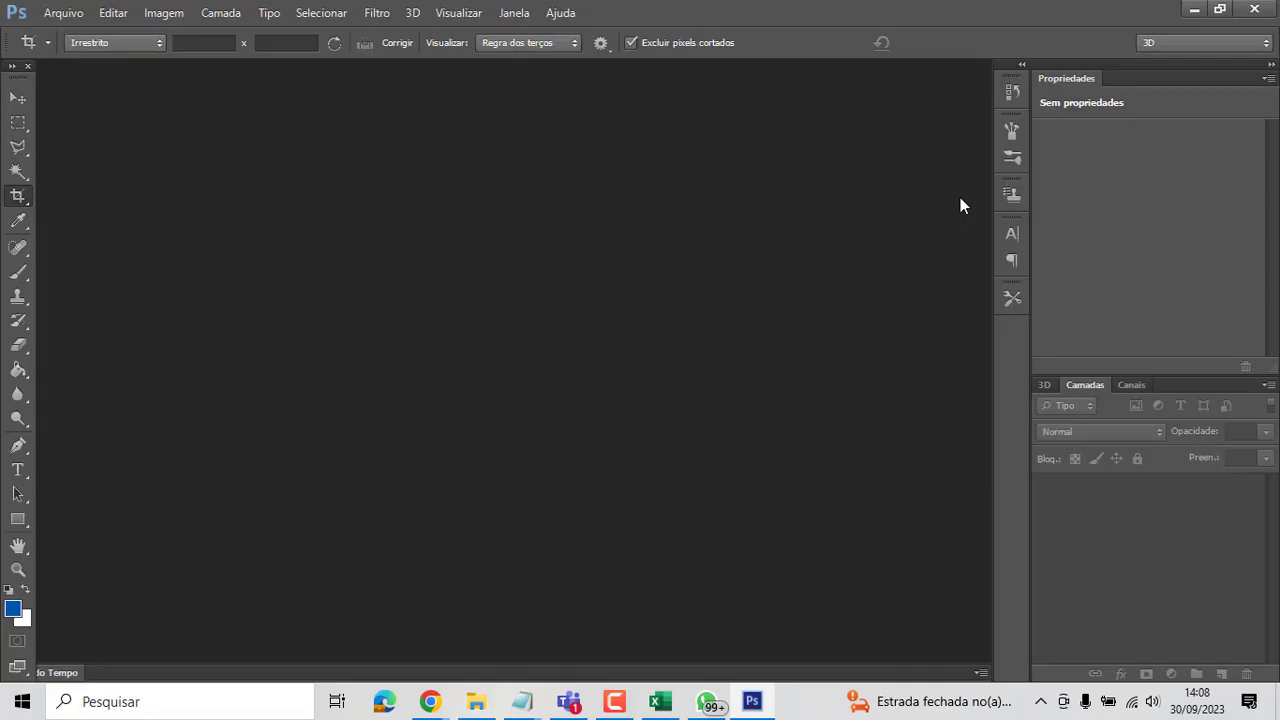
mouse_move(624, 711)
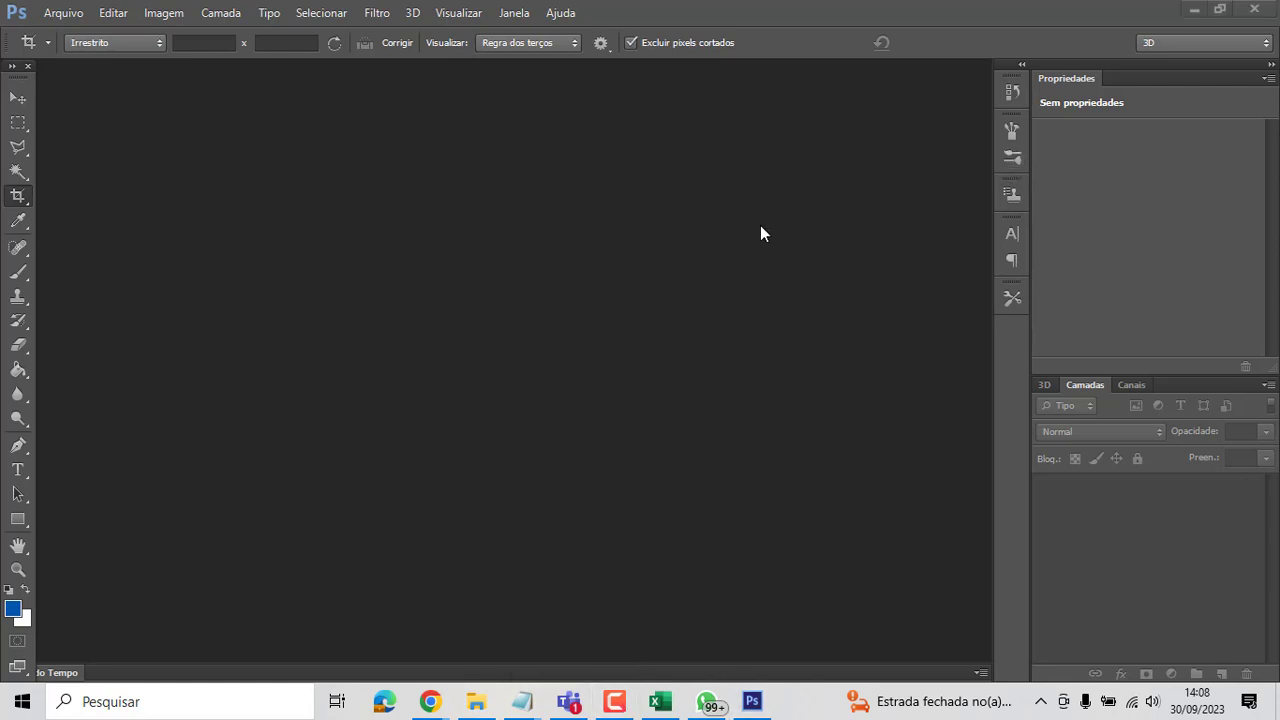
click(68, 13)
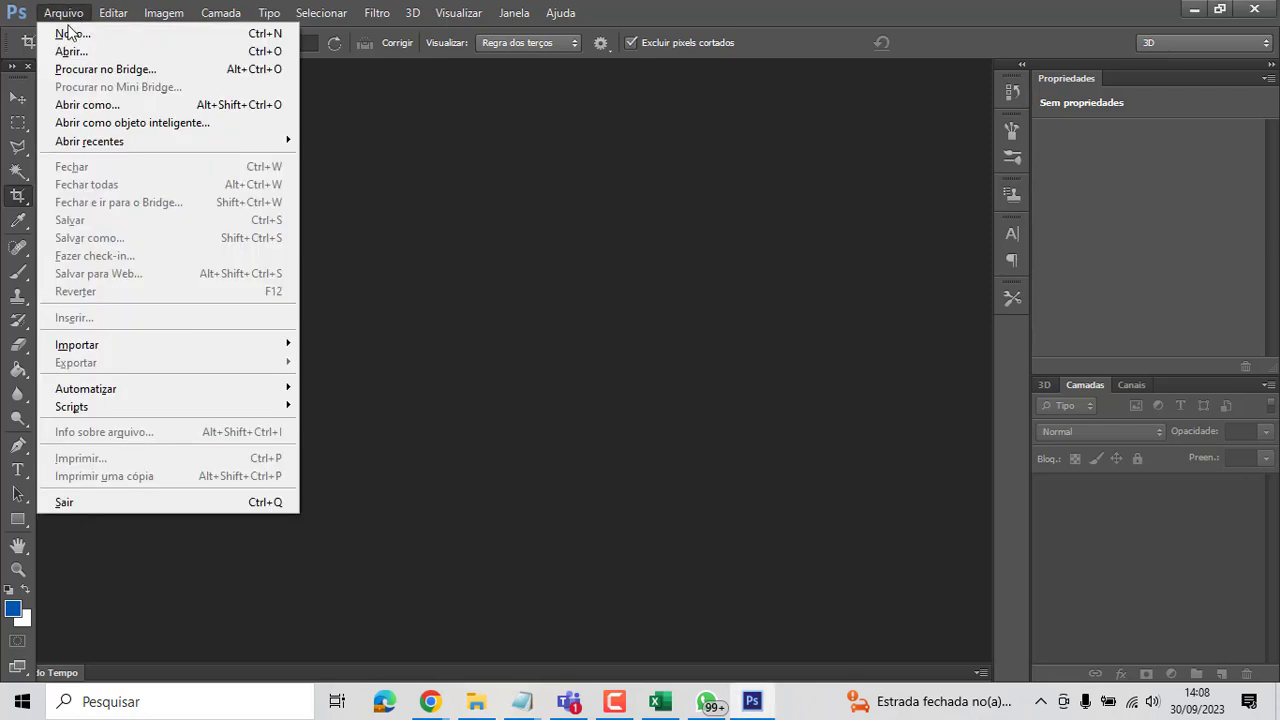
click(198, 51)
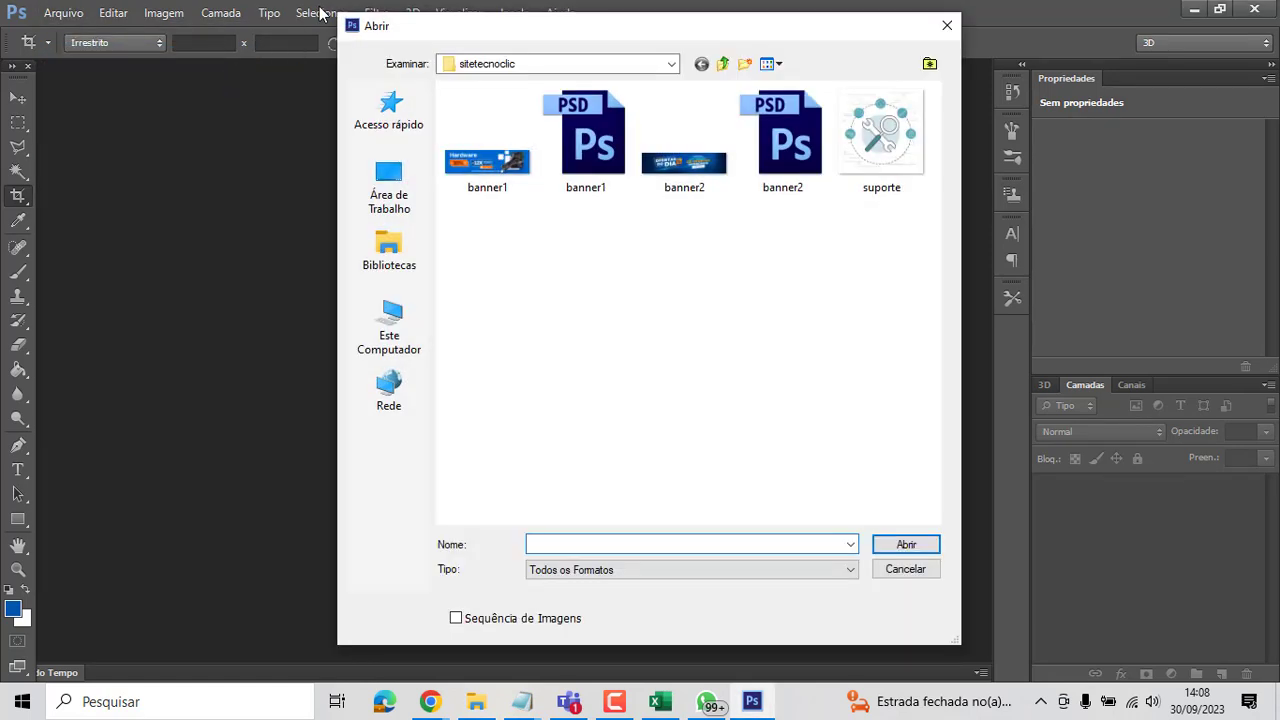
click(672, 64)
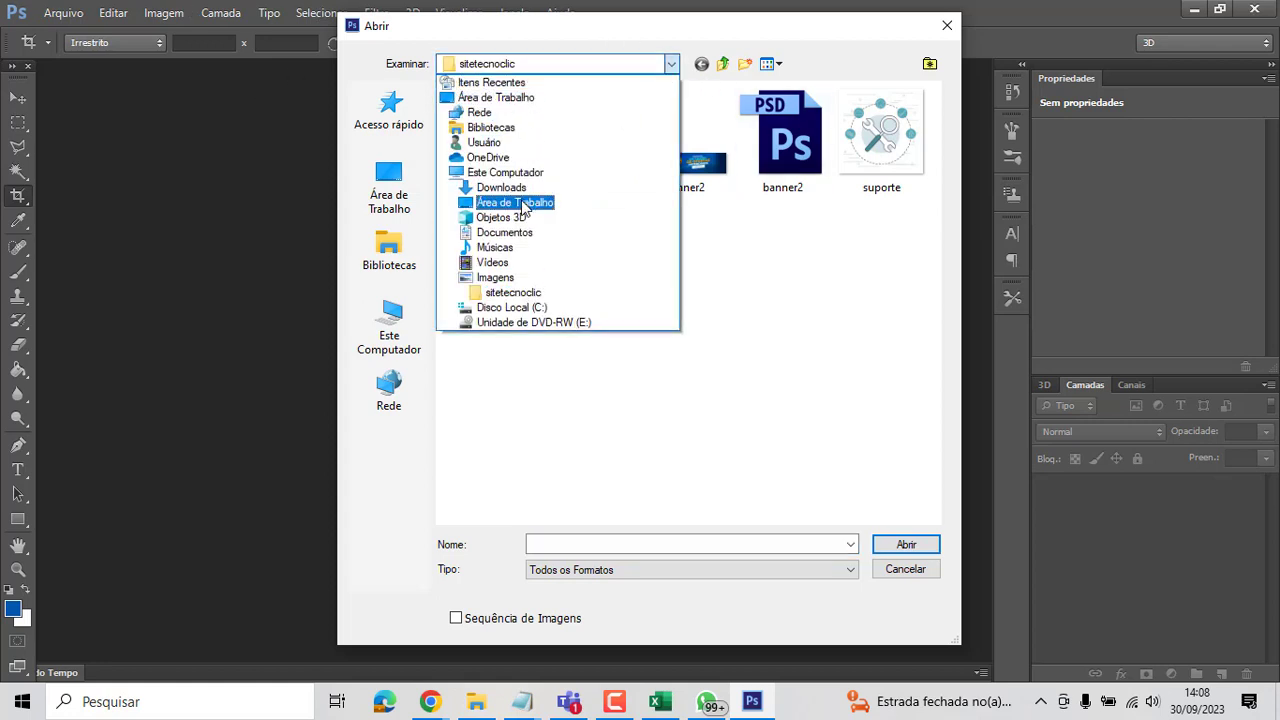
click(512, 278)
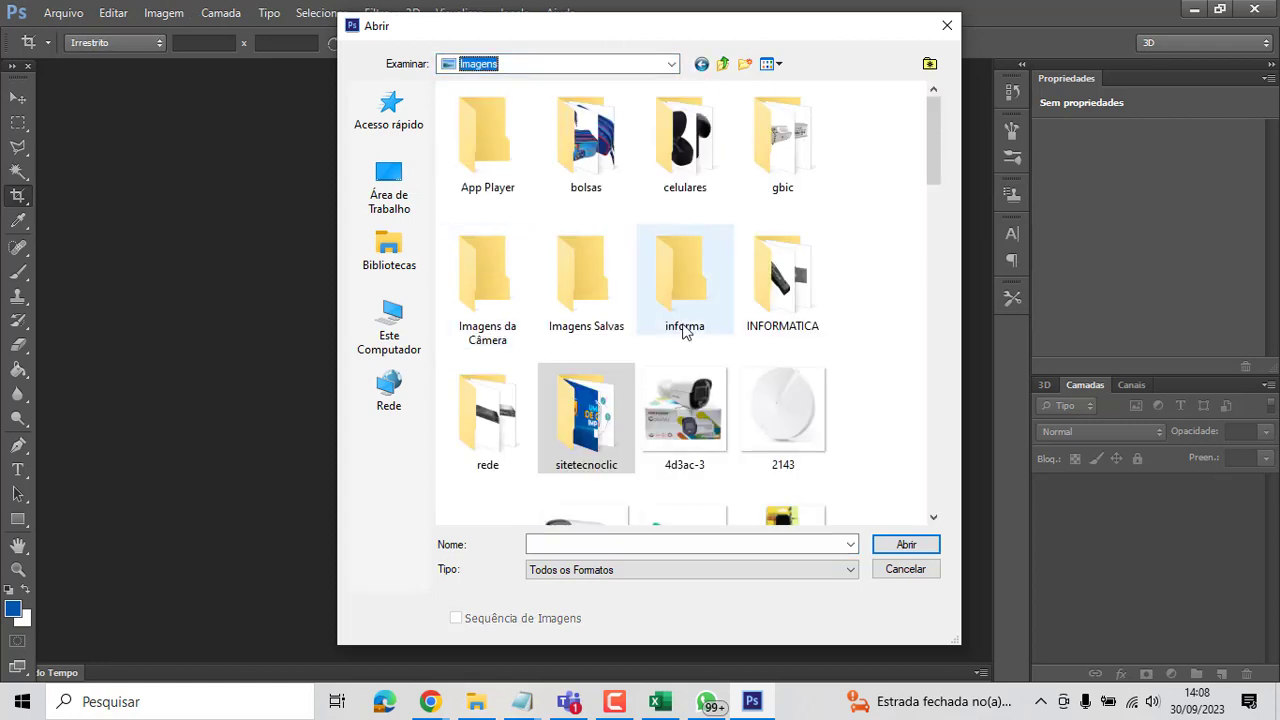
double_click(798, 320)
key(Escape)
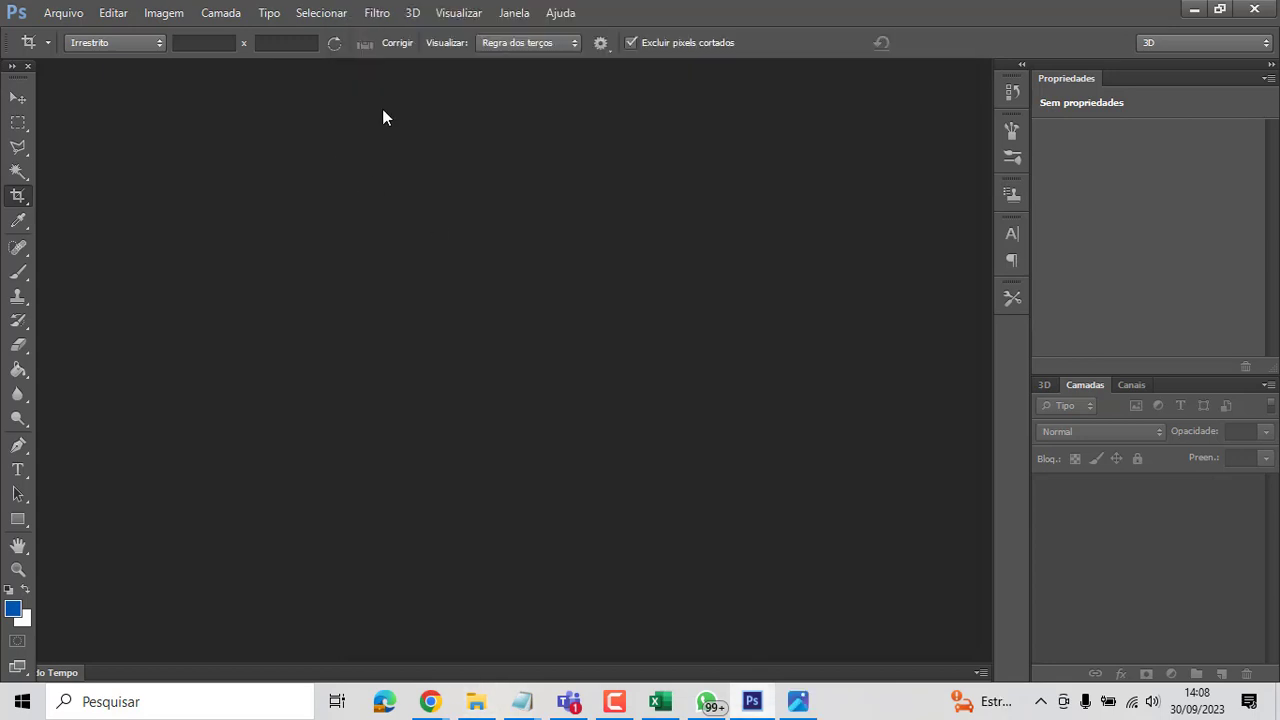
- Create a new blank square document with a transparent background in Photoshop
click(57, 13)
click(86, 48)
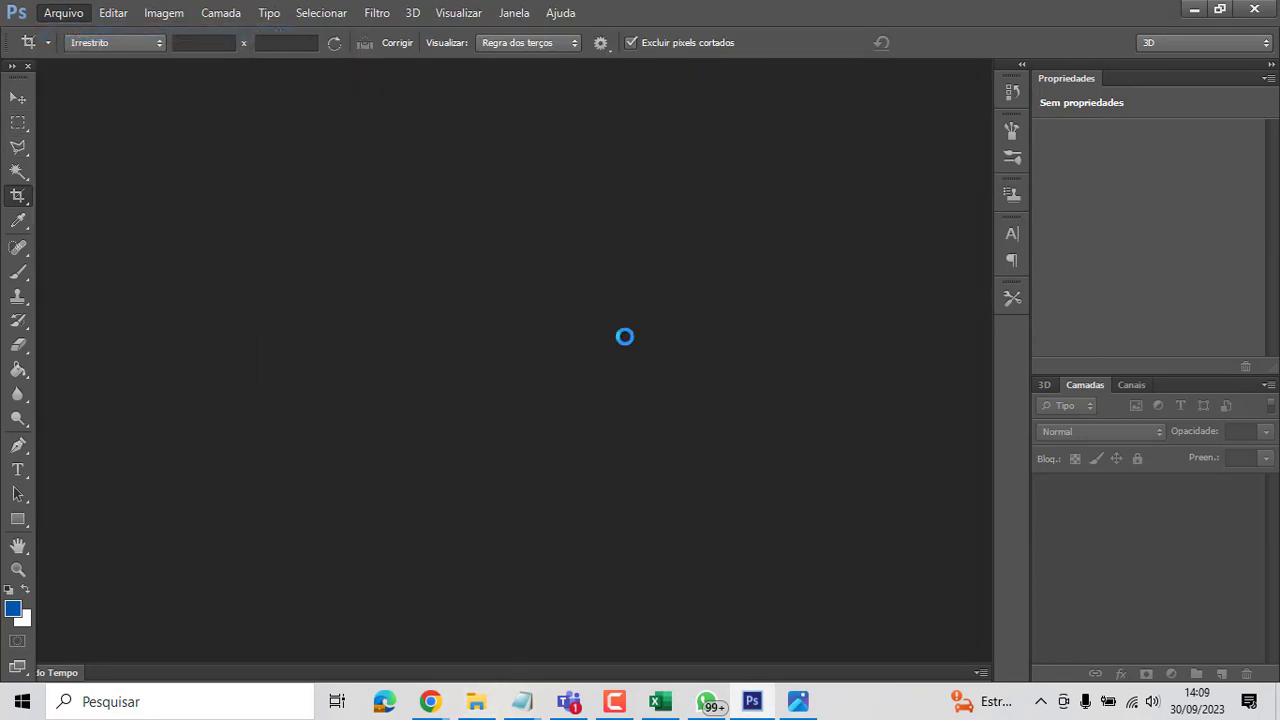
click(1023, 203)
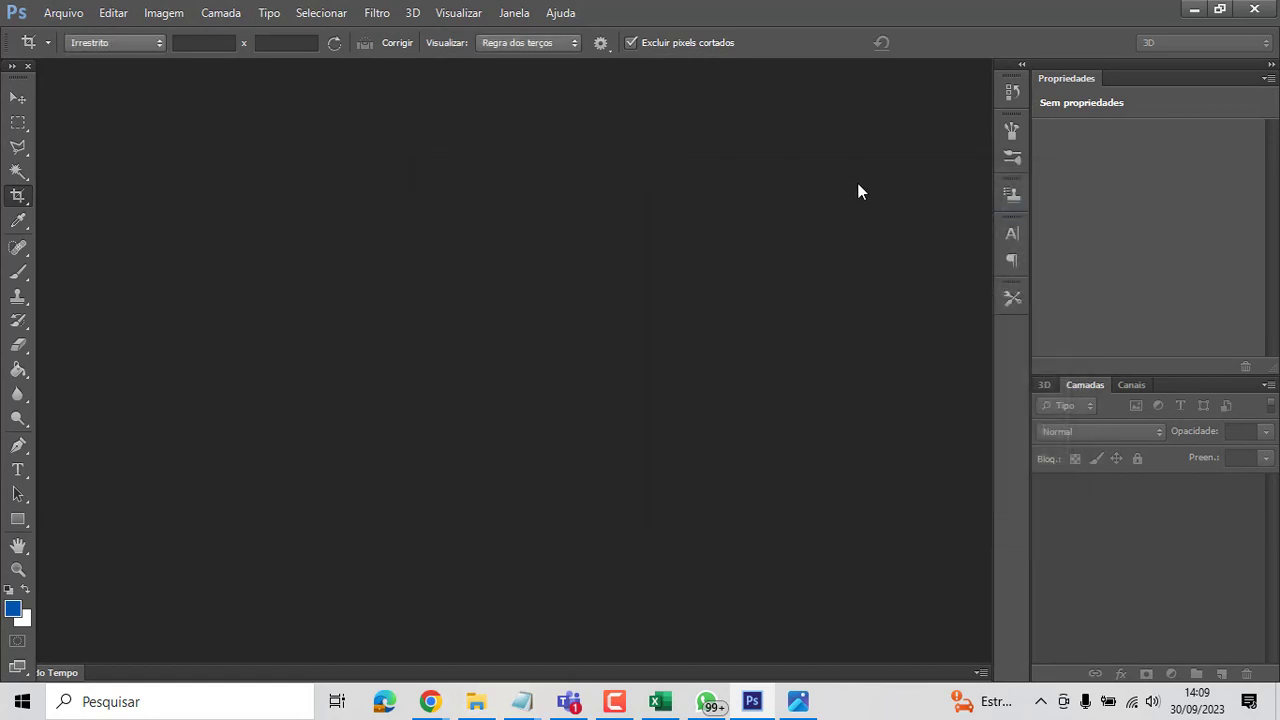
- Try to place the image placamae_celeron1.1-5 from the kitComputador folder into the blank document
click(70, 13)
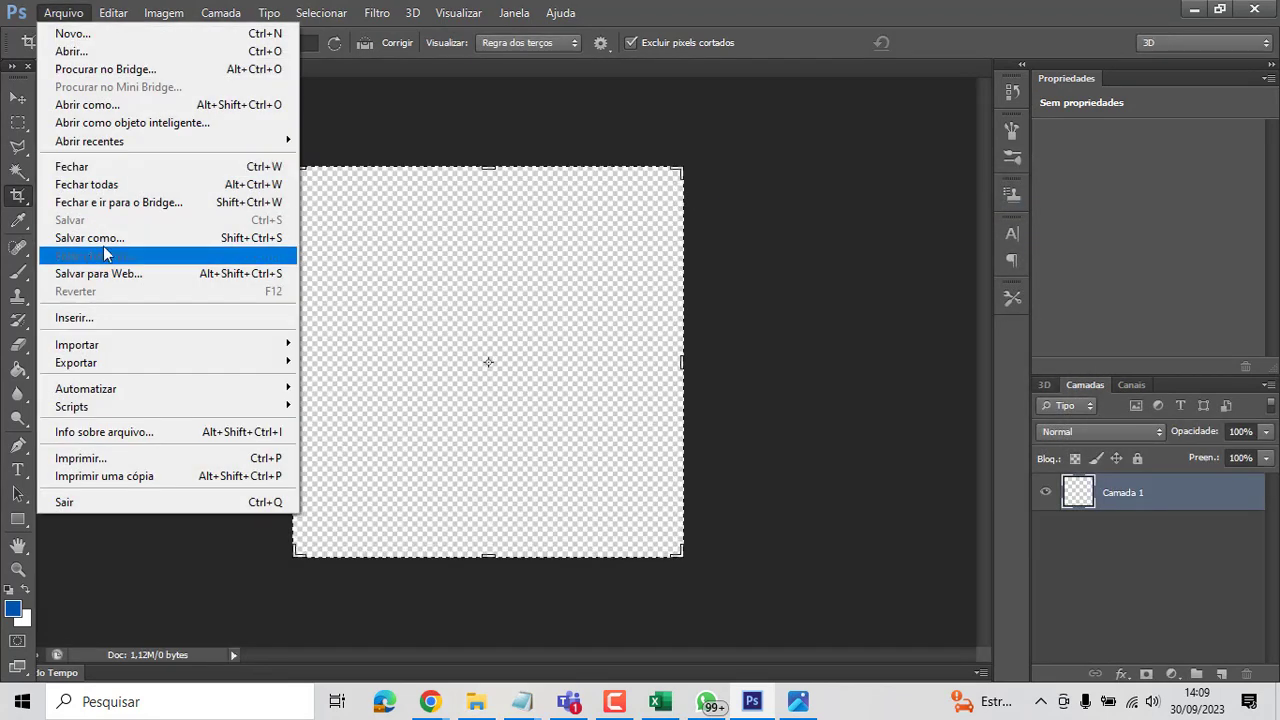
click(116, 320)
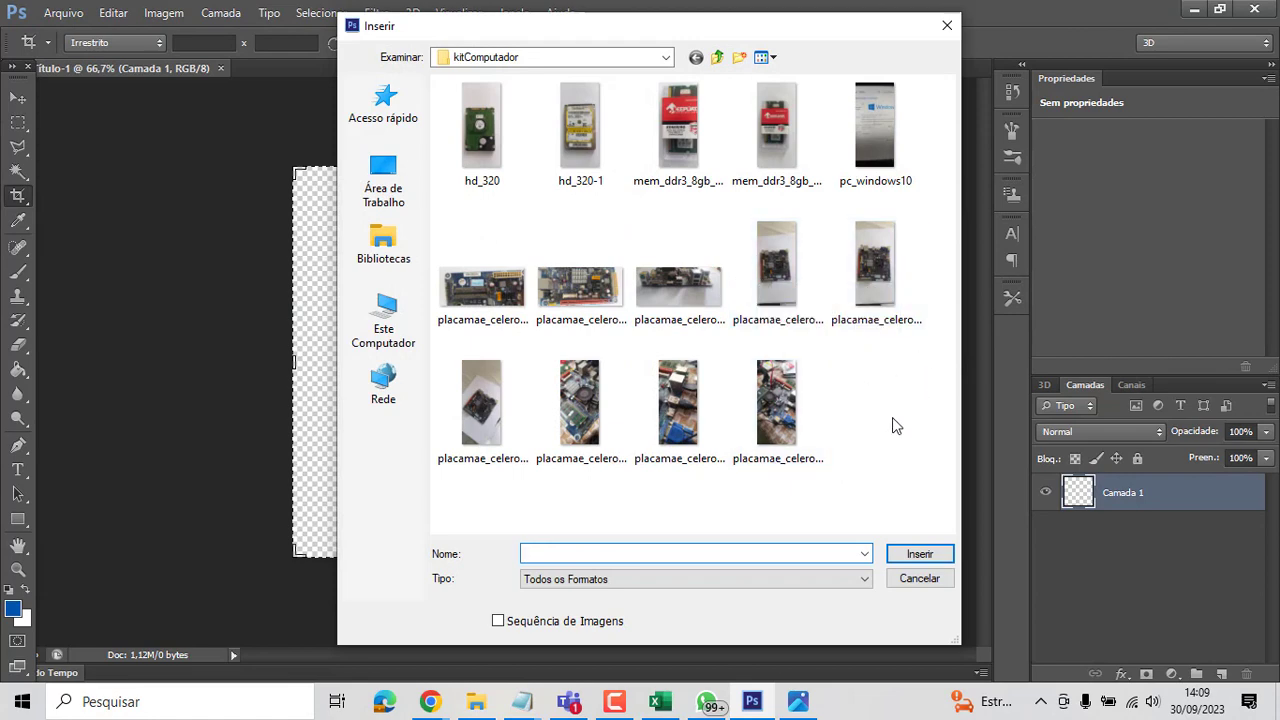
double_click(481, 402)
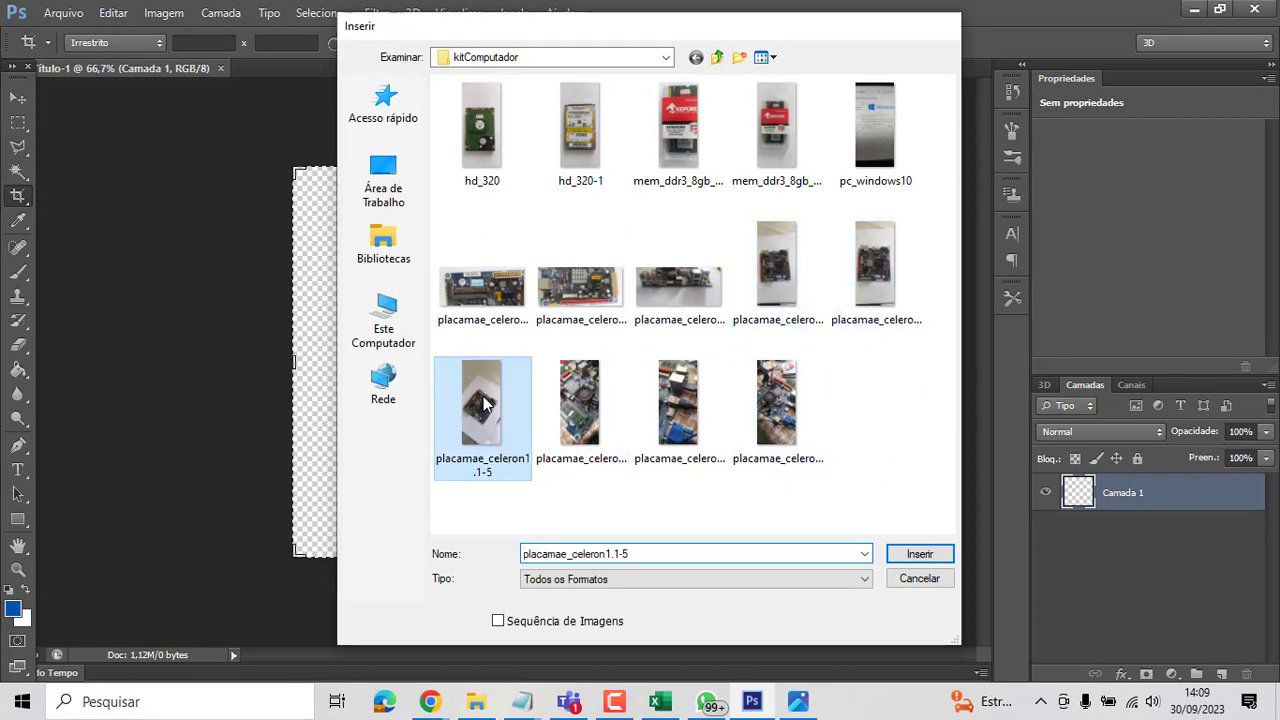
click(644, 284)
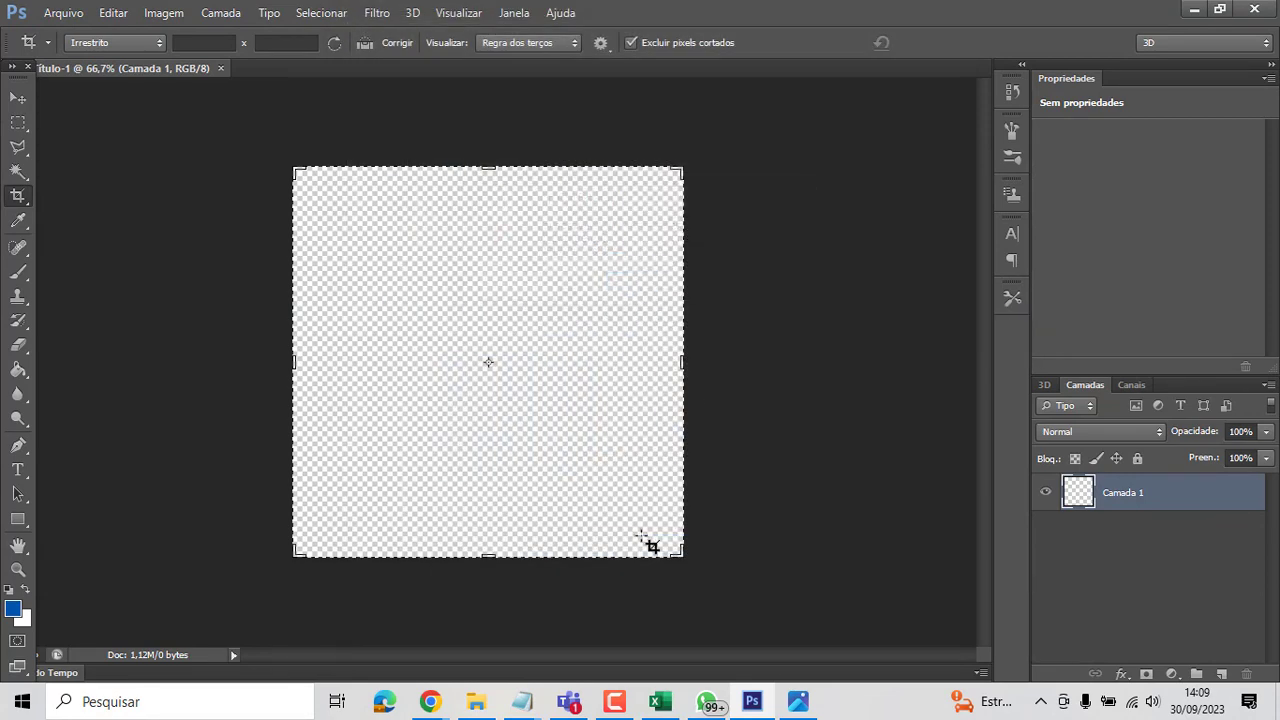
click(472, 706)
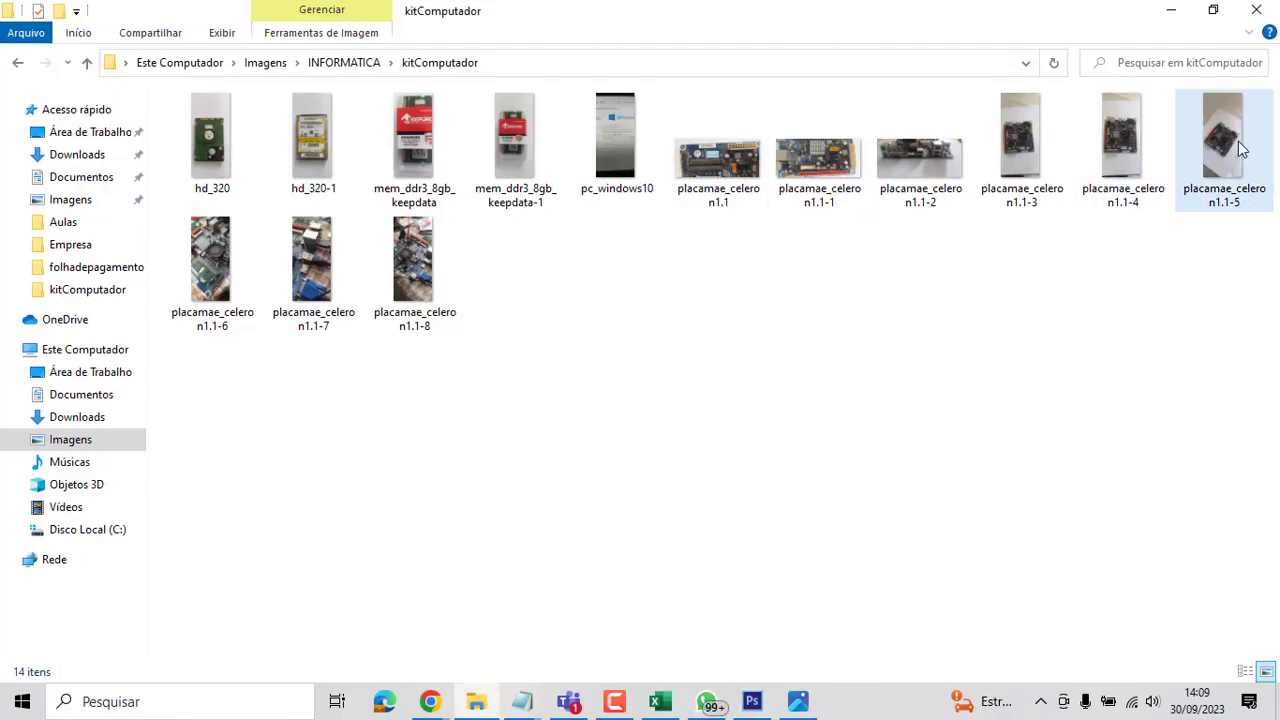
drag(1240, 148, 442, 341)
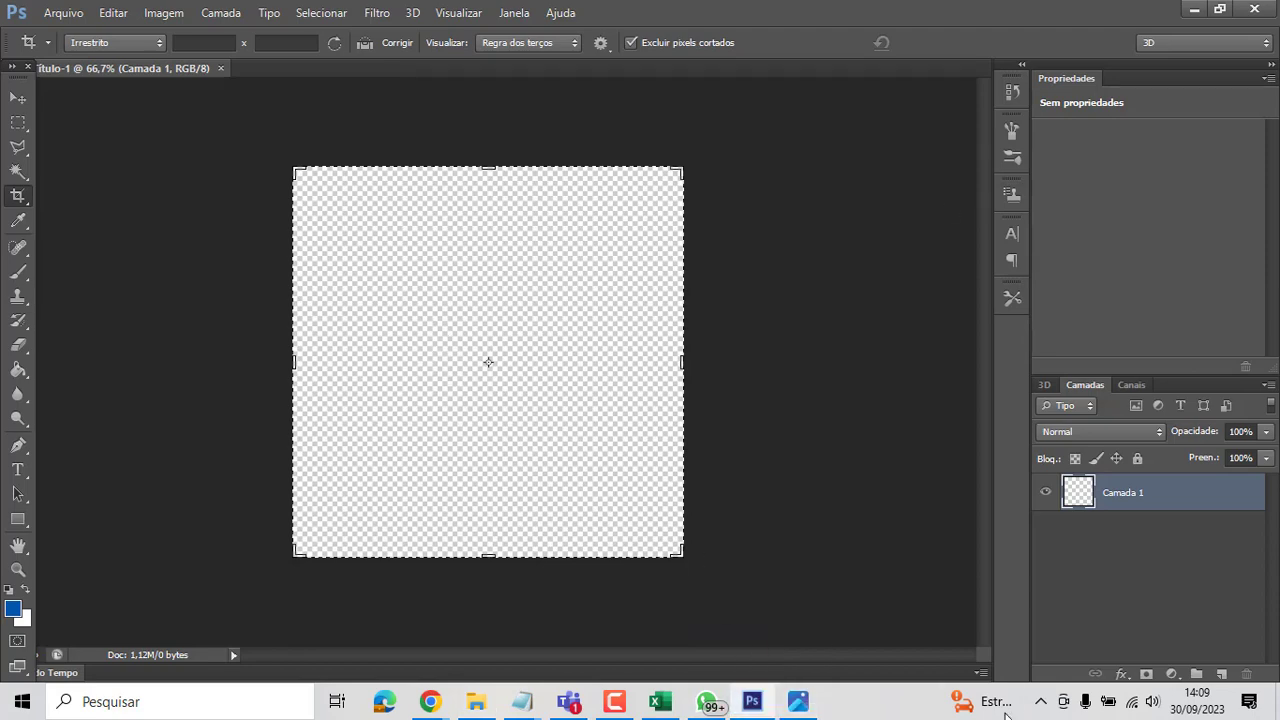
- Switch to Fotos and examine the angled motherboard in placamae_celeron1.1-5 up close
click(798, 701)
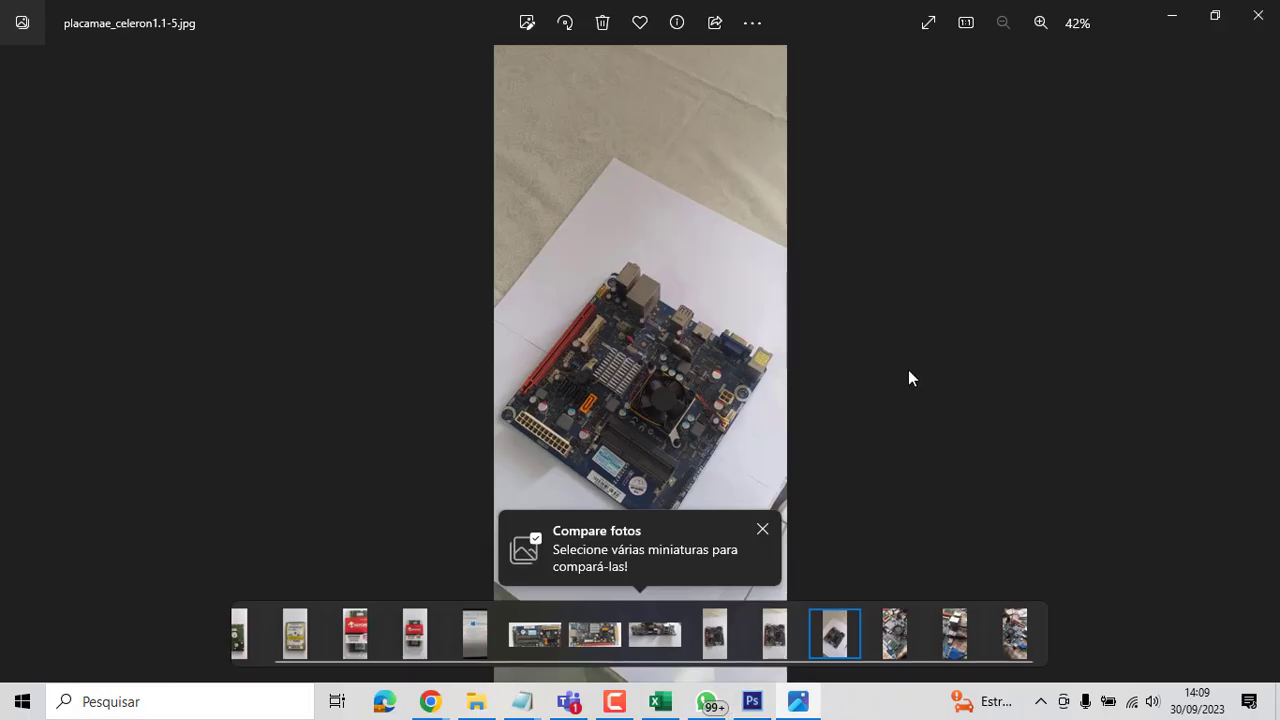
scroll(980, 386, up, 3)
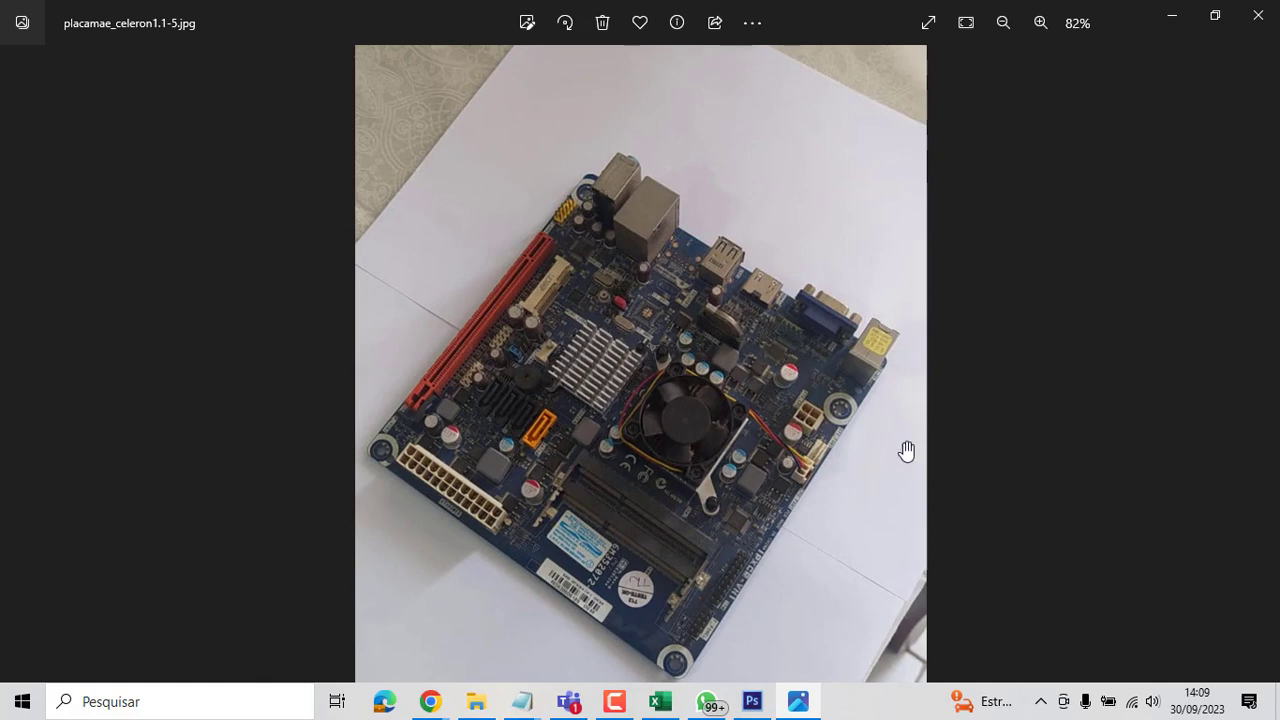
drag(906, 451, 897, 348)
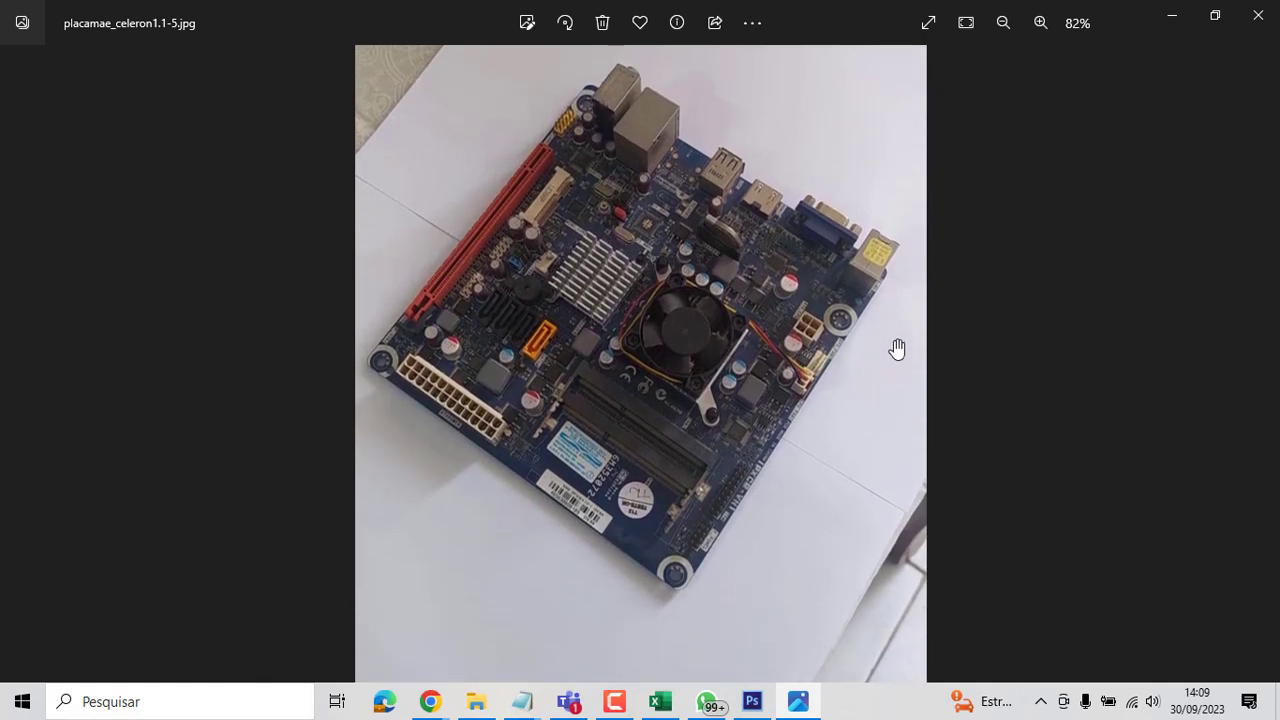
- Bring a screen capture of placamae_celeron1.1-5 from Fotos into the blank Photoshop document and position the motherboard within the square canvas
scroll(1155, 385, up, 1)
drag(1006, 346, 1006, 376)
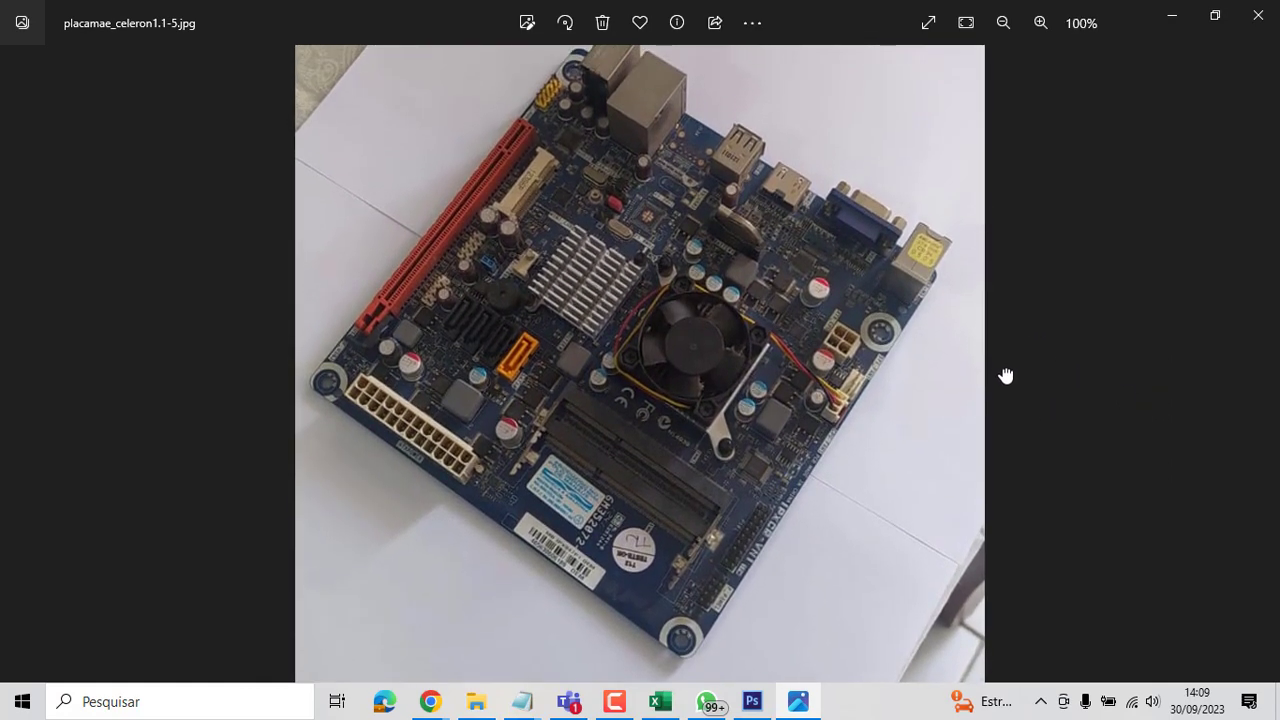
scroll(1004, 390, down, 1)
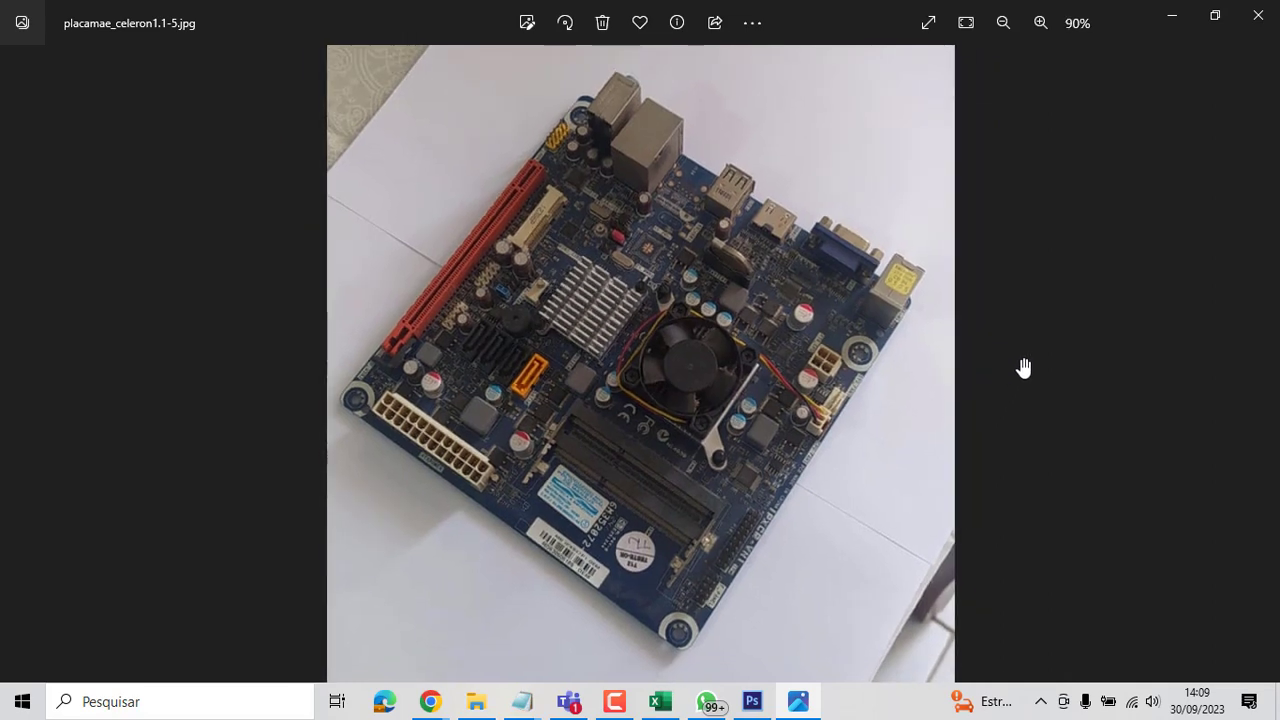
click(752, 701)
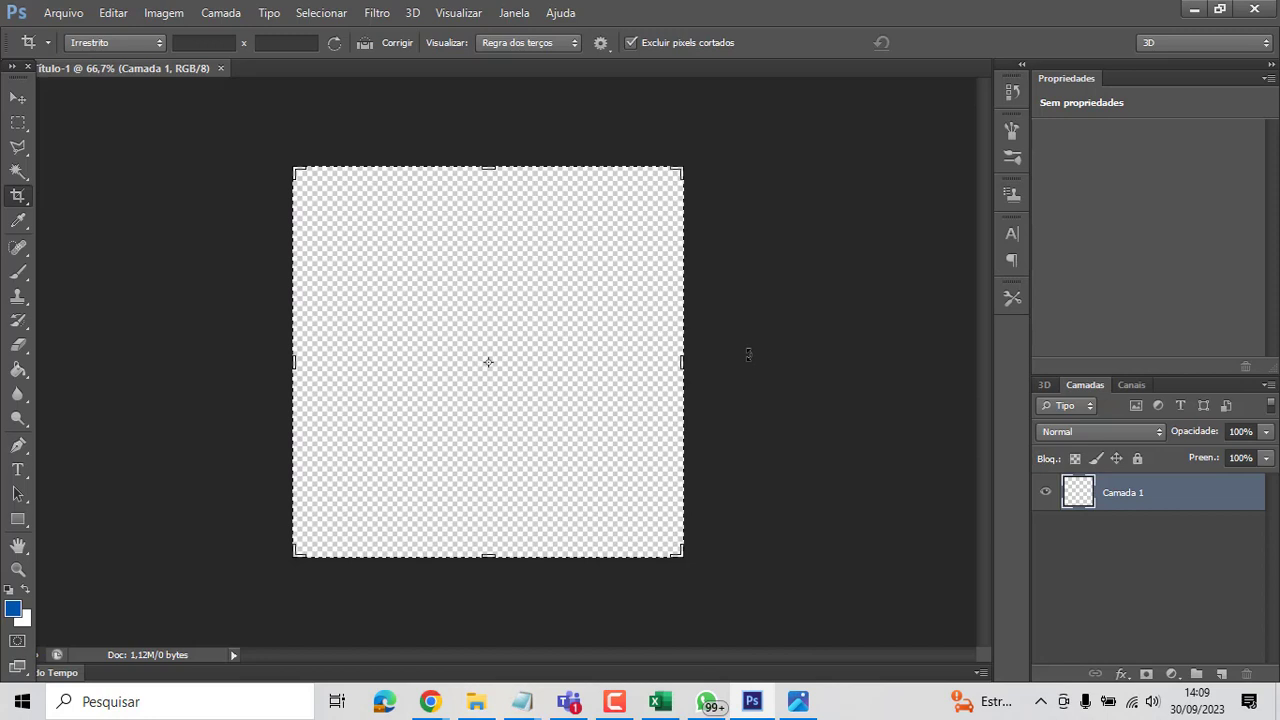
drag(748, 354, 735, 360)
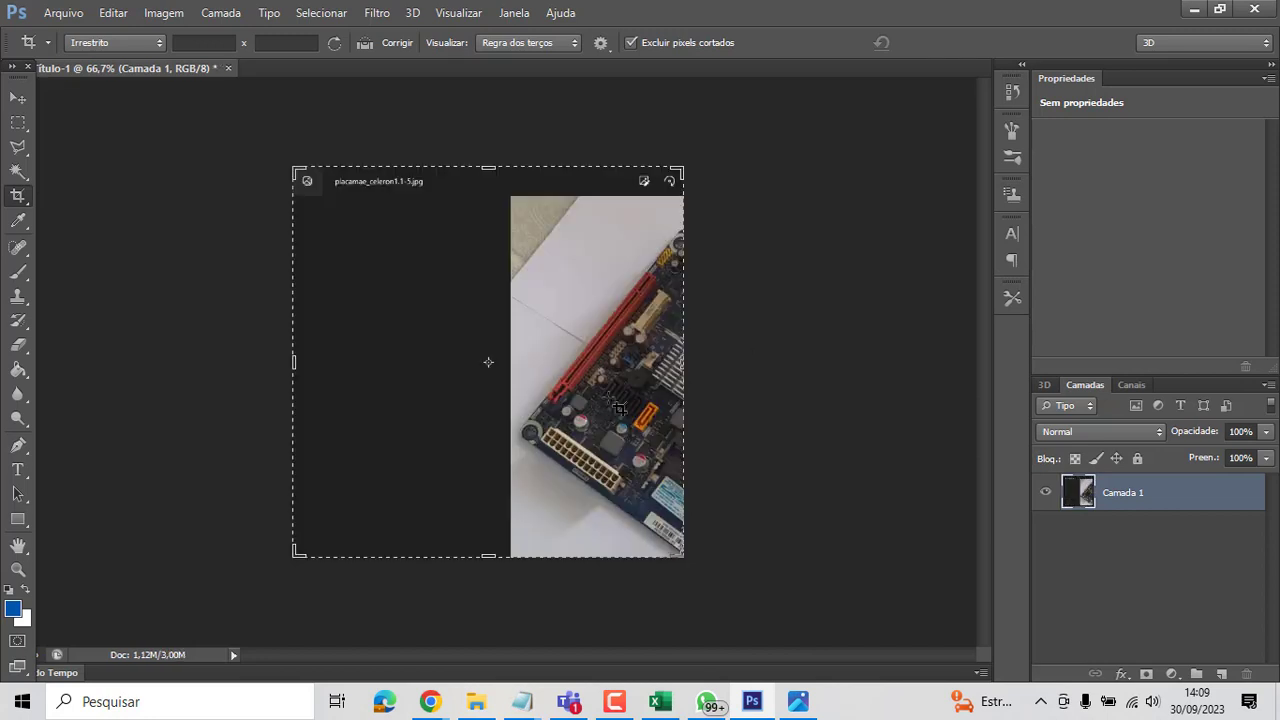
click(17, 97)
drag(543, 360, 395, 318)
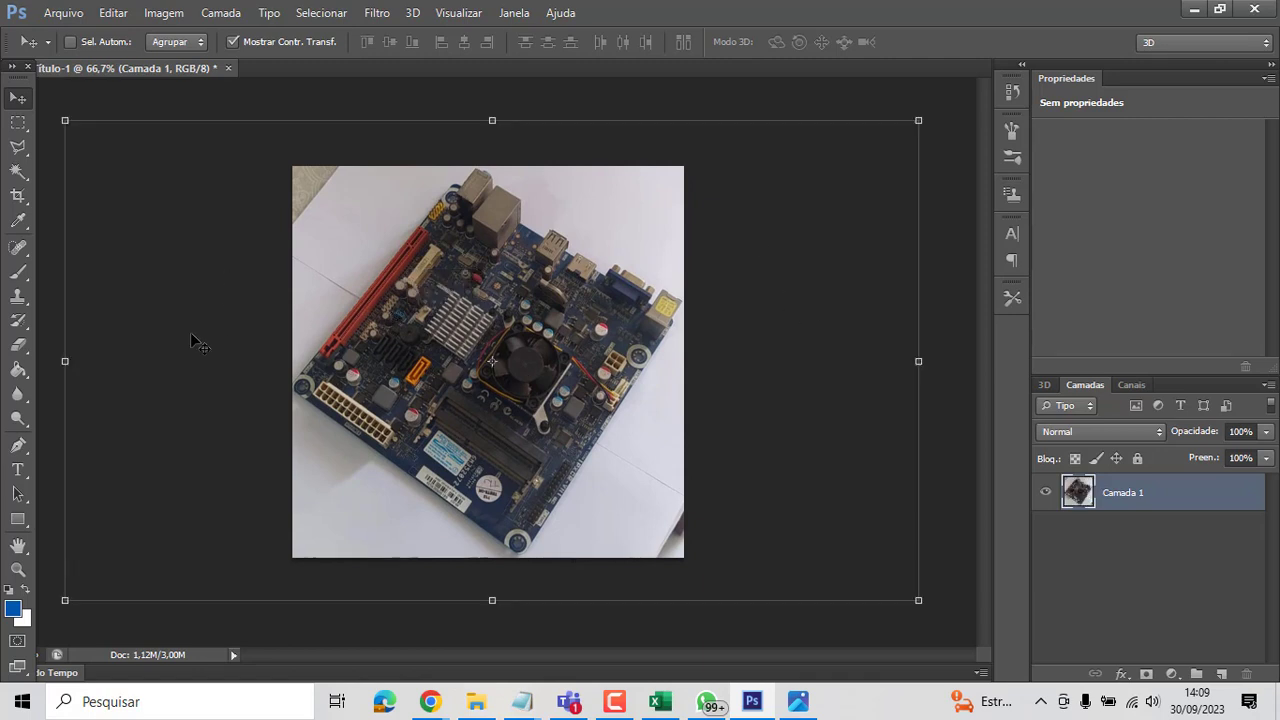
- Outline the background beside the motherboard's red slot edge with the Polygonal Lasso, from the upper to the lower mounting hole, and delete it
click(24, 154)
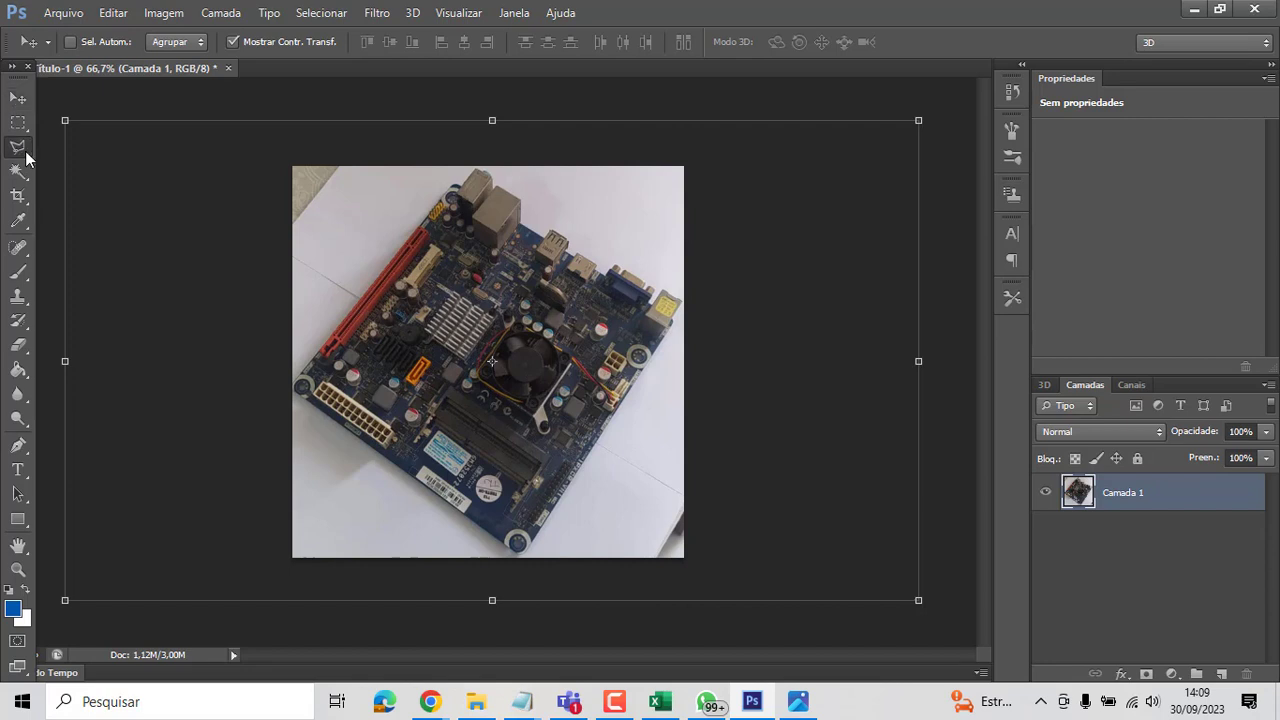
right_click(28, 160)
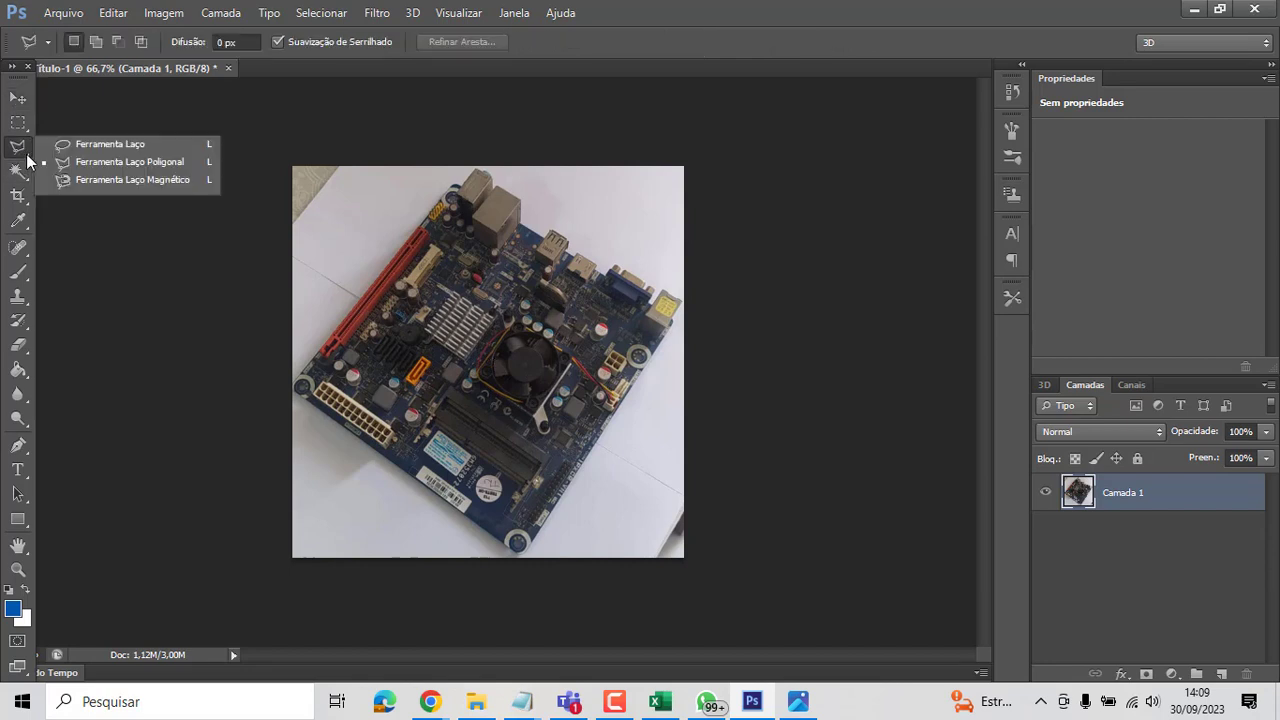
click(140, 162)
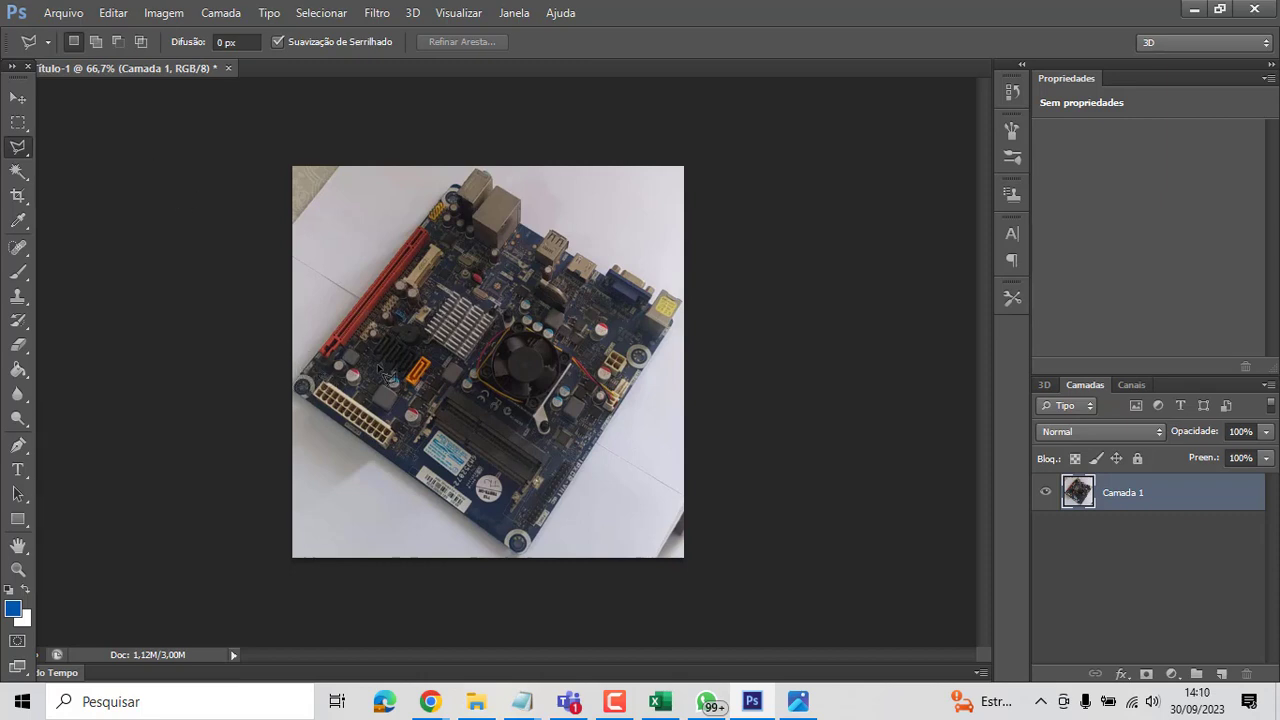
scroll(387, 376, up, 2)
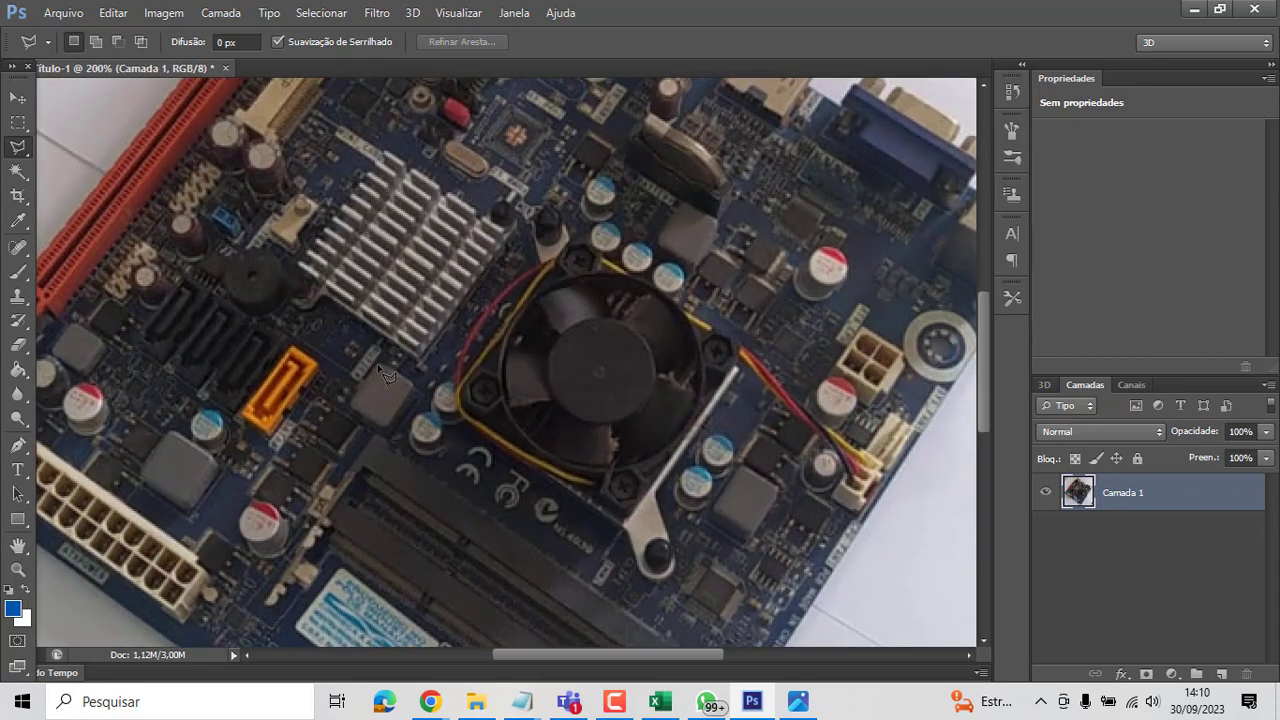
drag(228, 297, 539, 349)
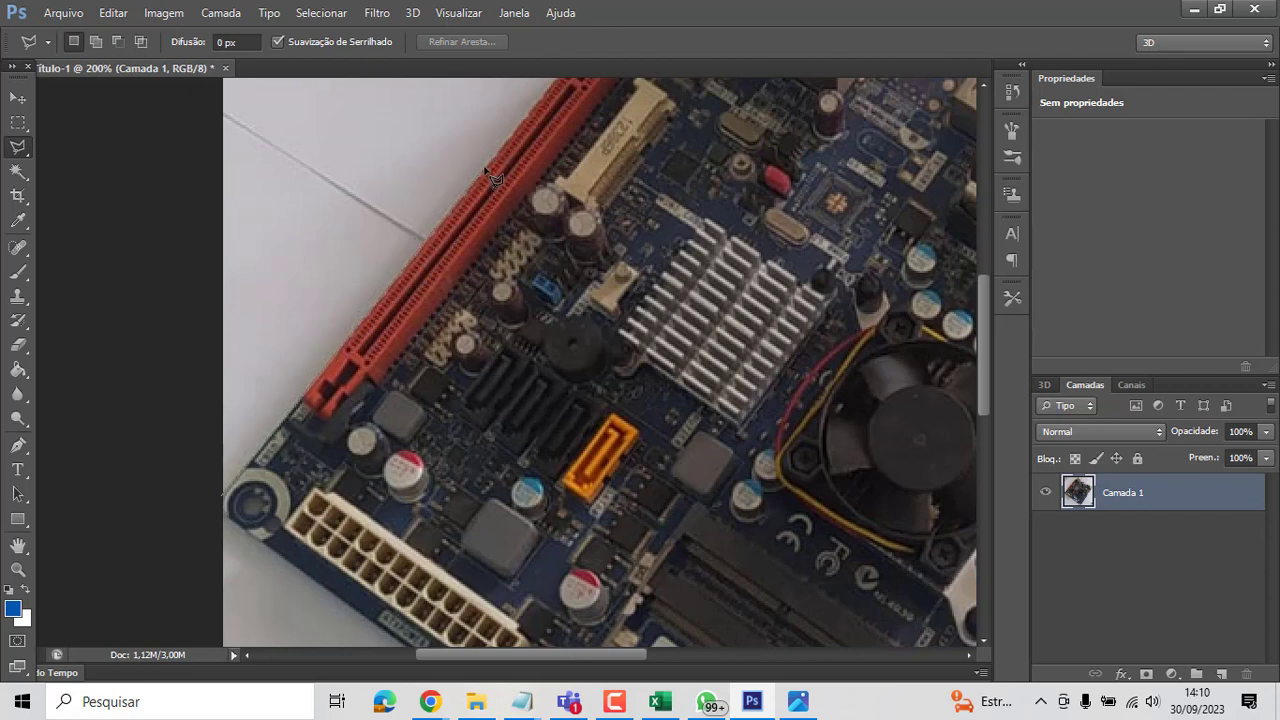
drag(548, 181, 368, 431)
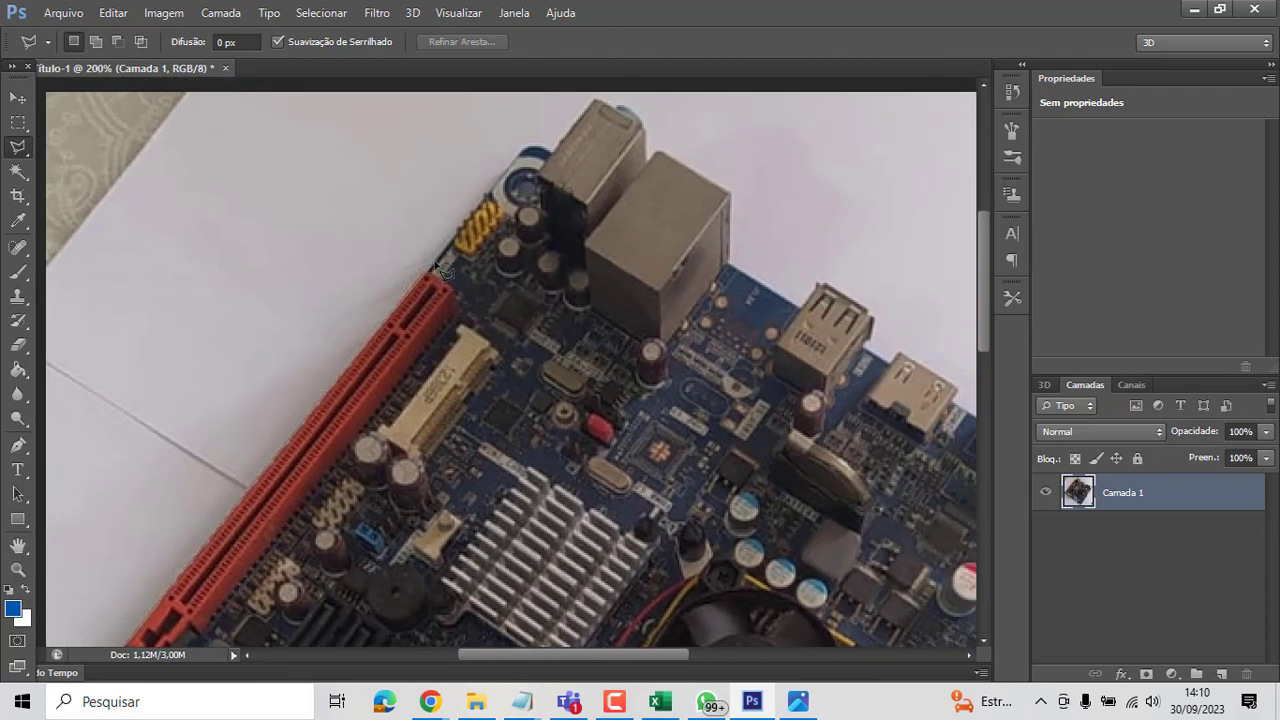
click(436, 255)
click(527, 145)
click(316, 106)
key(space)
drag(191, 240, 278, 102)
click(87, 278)
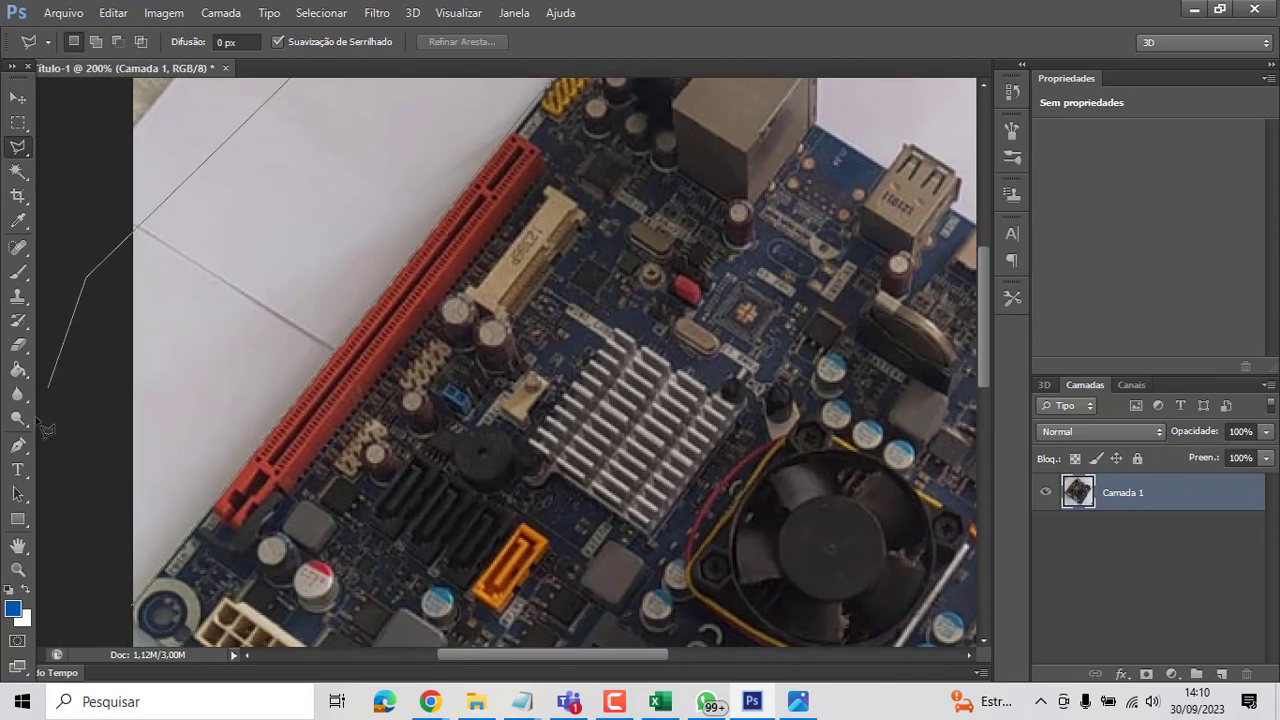
double_click(132, 605)
key(Delete)
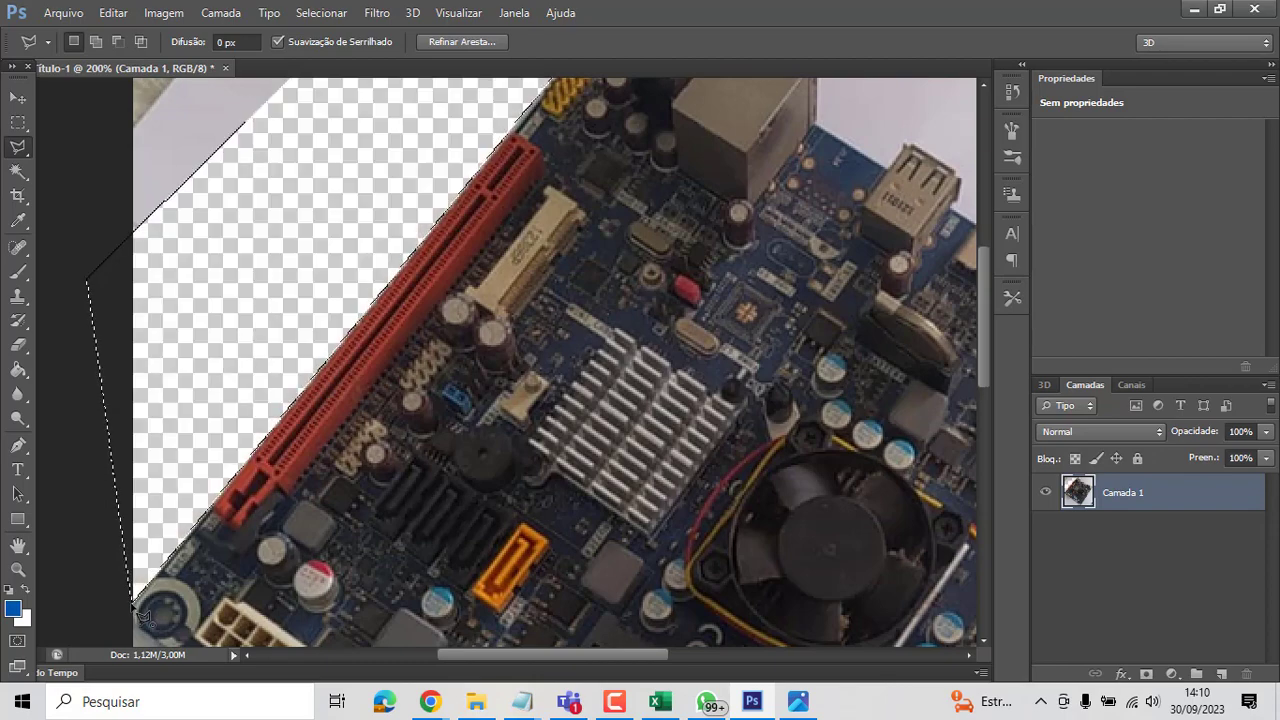
- Swap the foreground and background colours and clear the selection around the erased area
drag(509, 326, 408, 544)
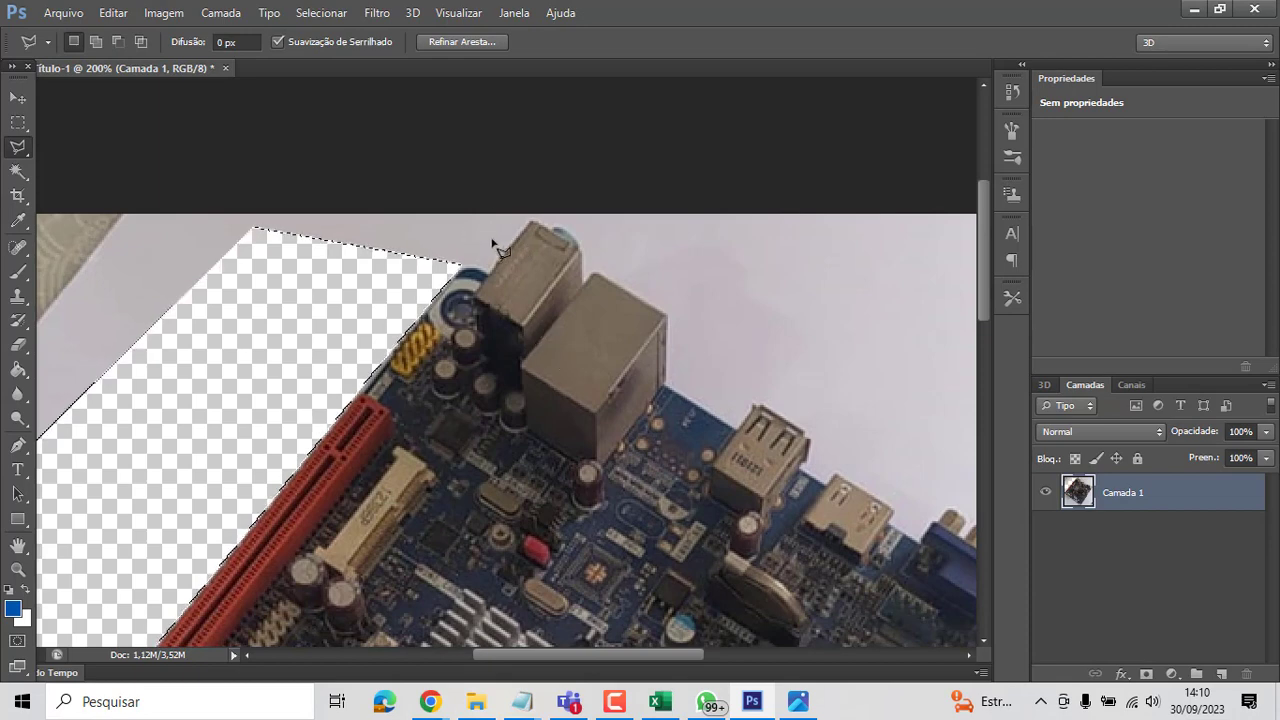
key(x)
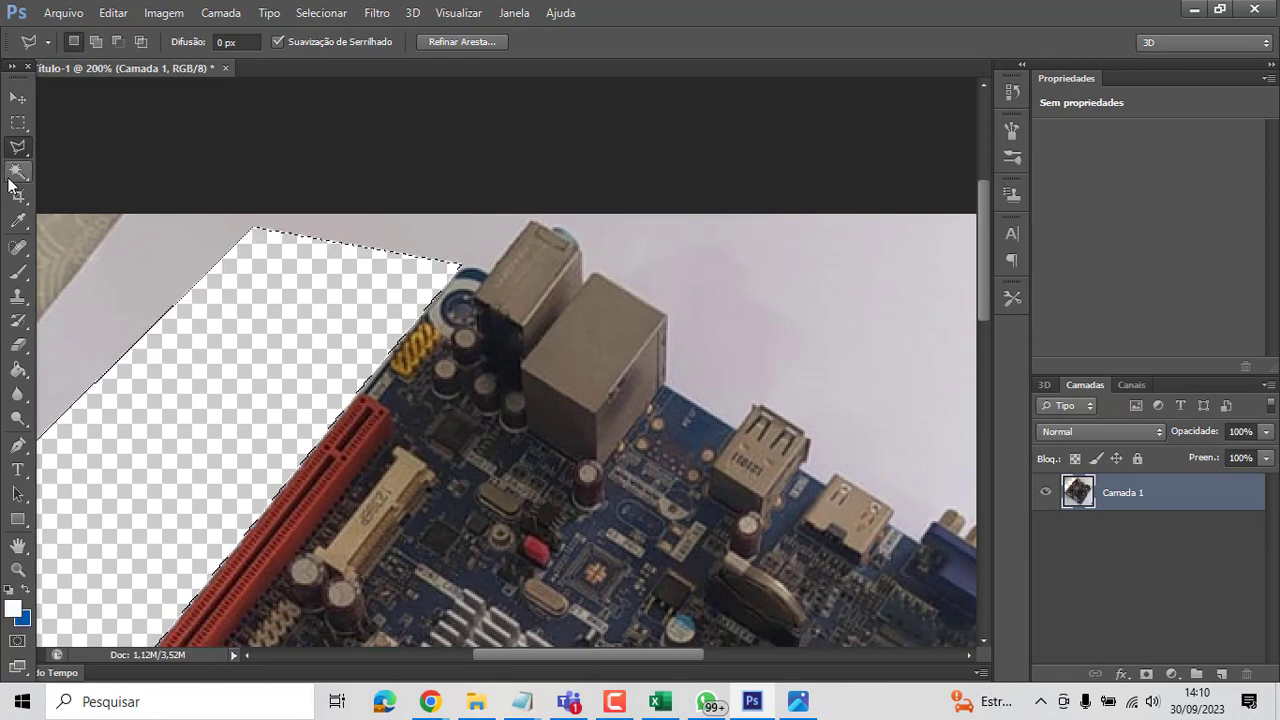
key(ctrl+d)
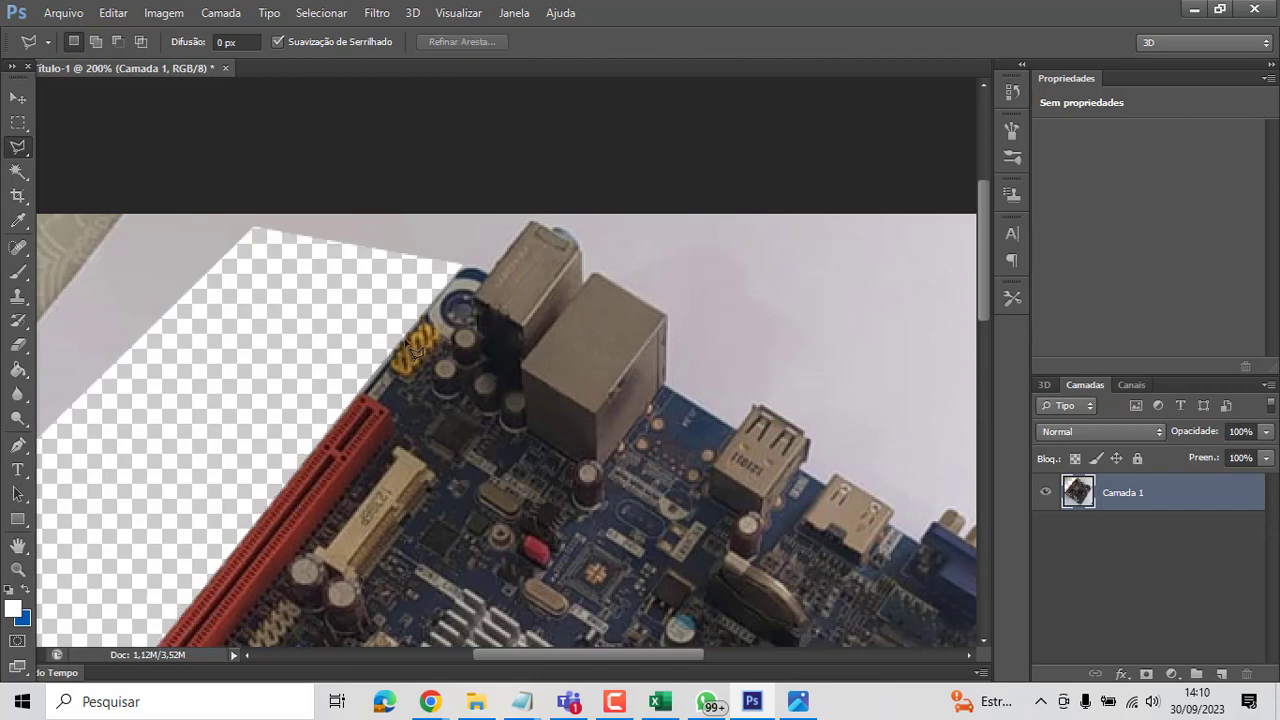
- Outline the background between the upper mounting-hole corner and the side of the first metal port with the Polygonal Lasso, delete it, and deselect
key(z)
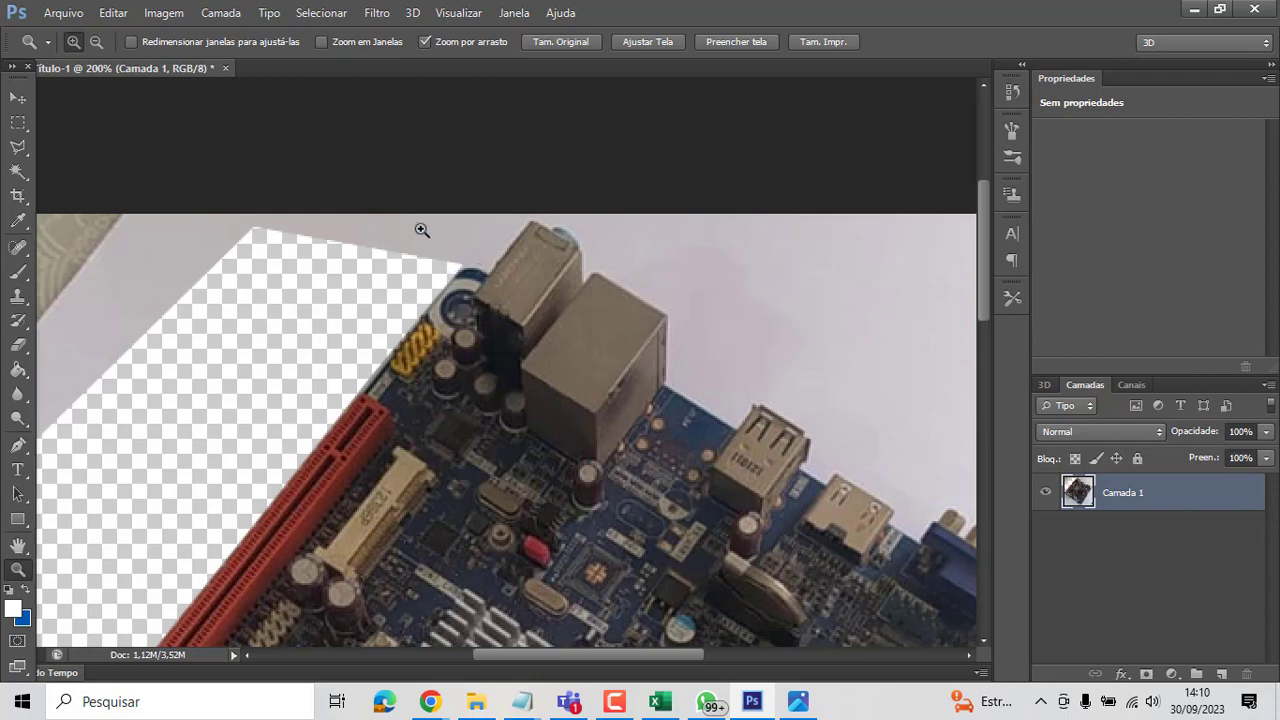
drag(422, 230, 503, 291)
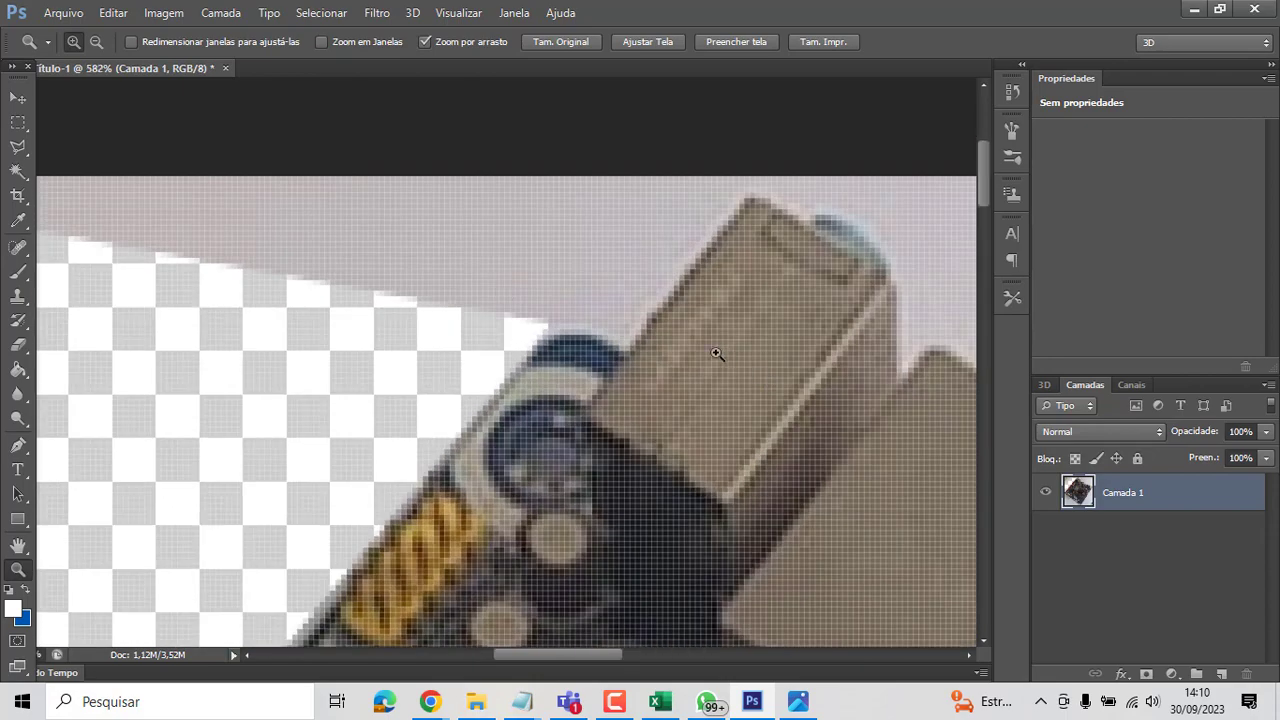
drag(716, 353, 756, 348)
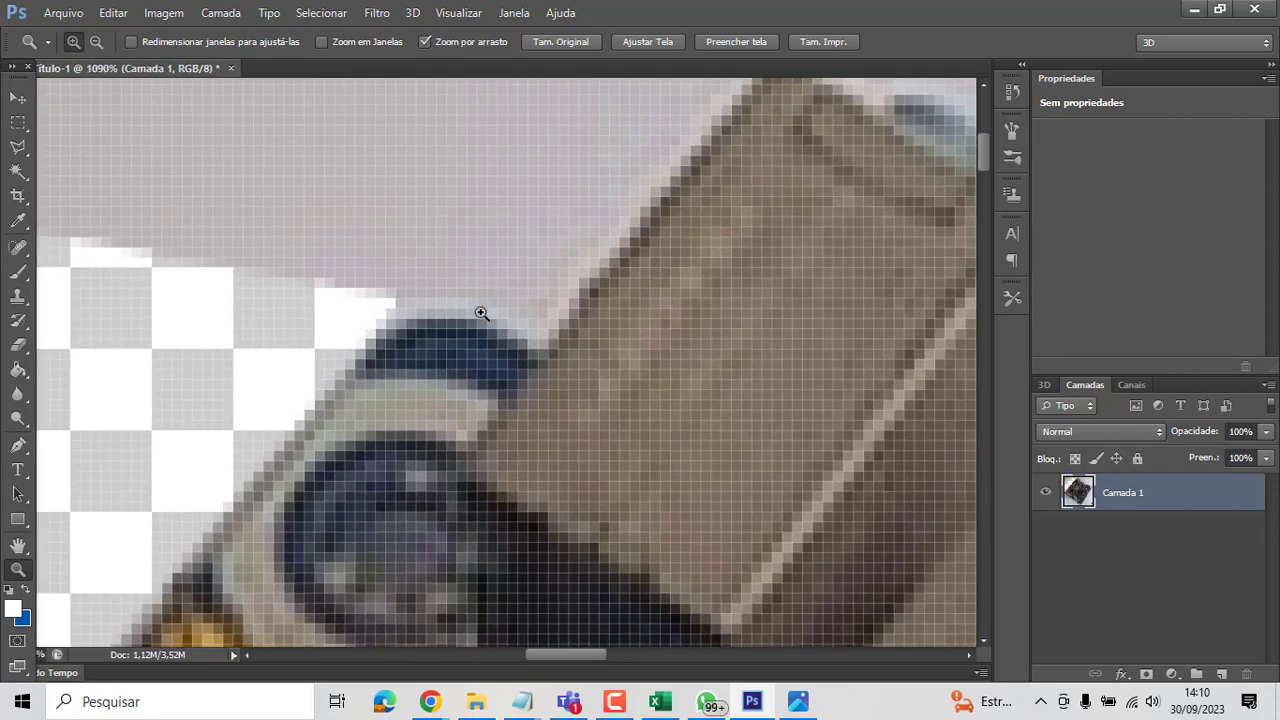
key(l)
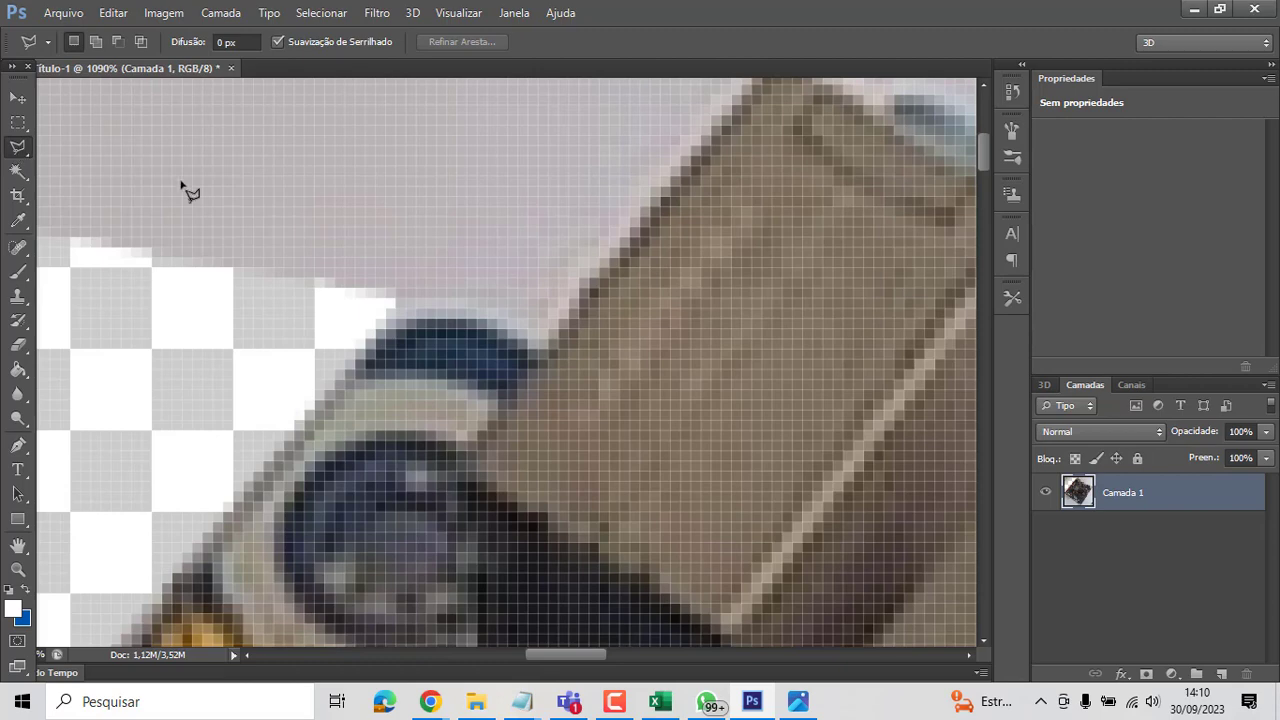
click(387, 302)
click(483, 318)
click(542, 345)
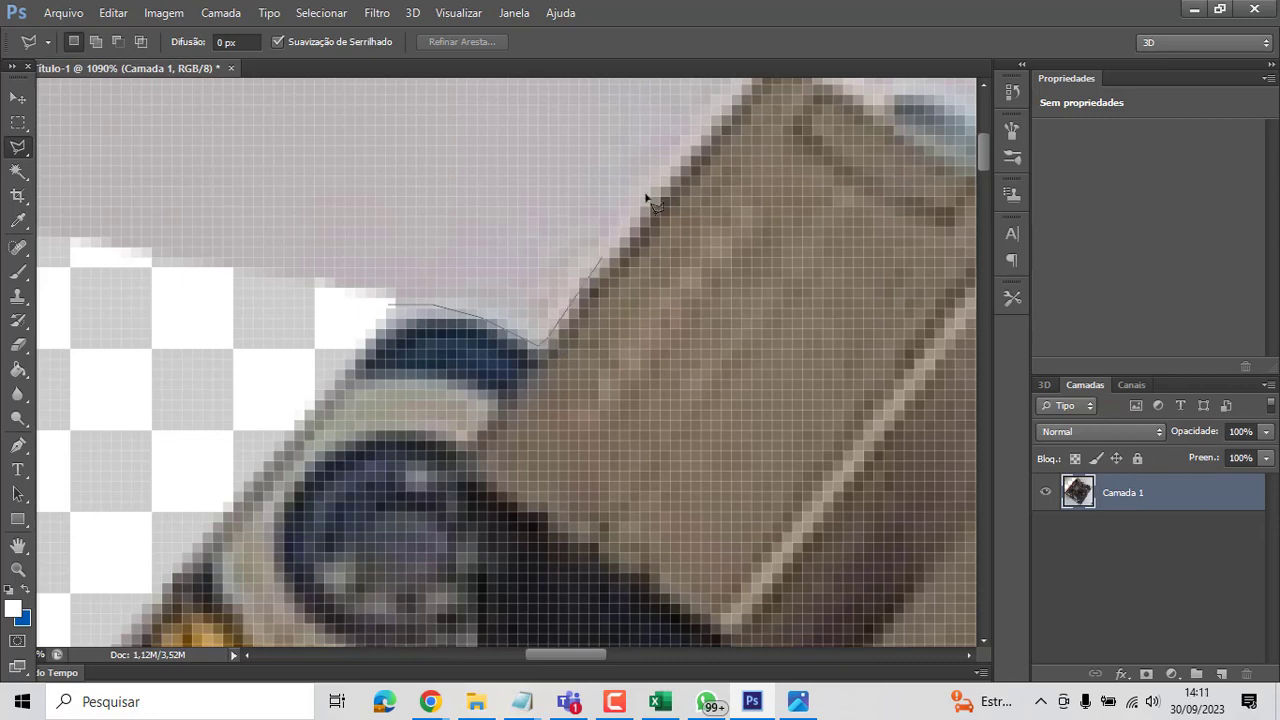
click(712, 128)
click(568, 82)
click(270, 101)
click(167, 195)
click(152, 312)
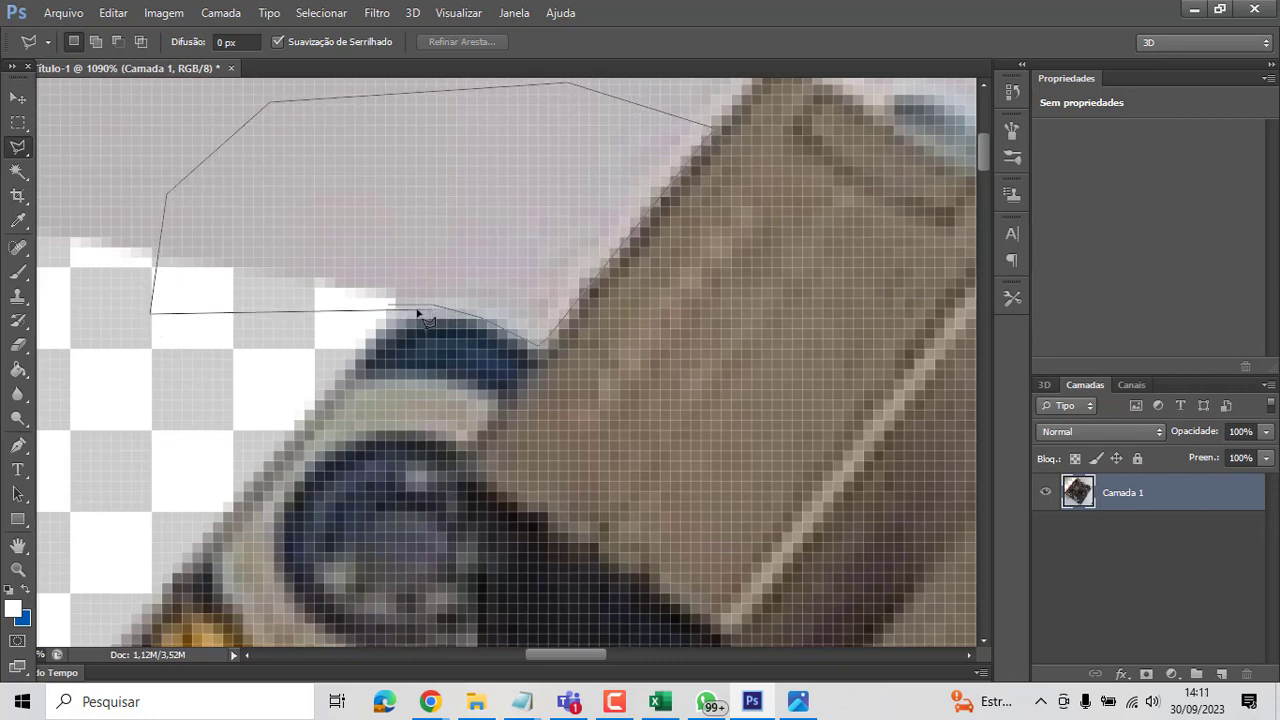
click(391, 305)
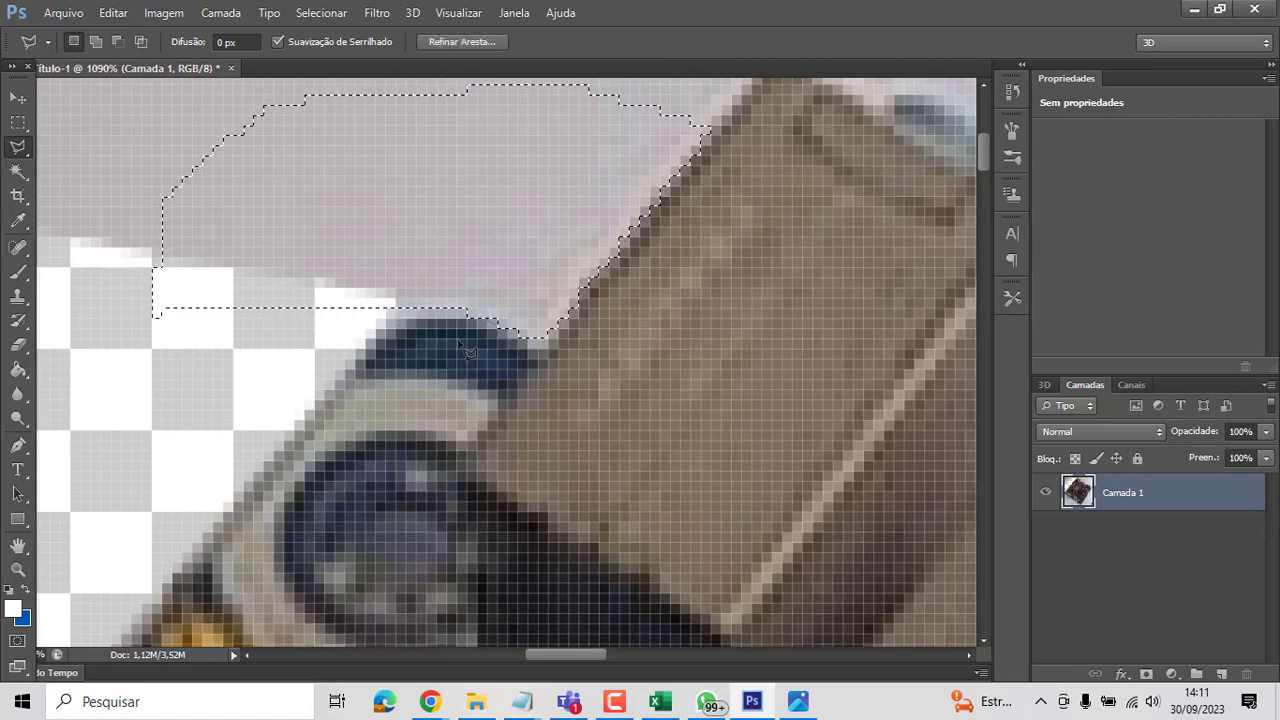
key(Delete)
key(ctrl+d)
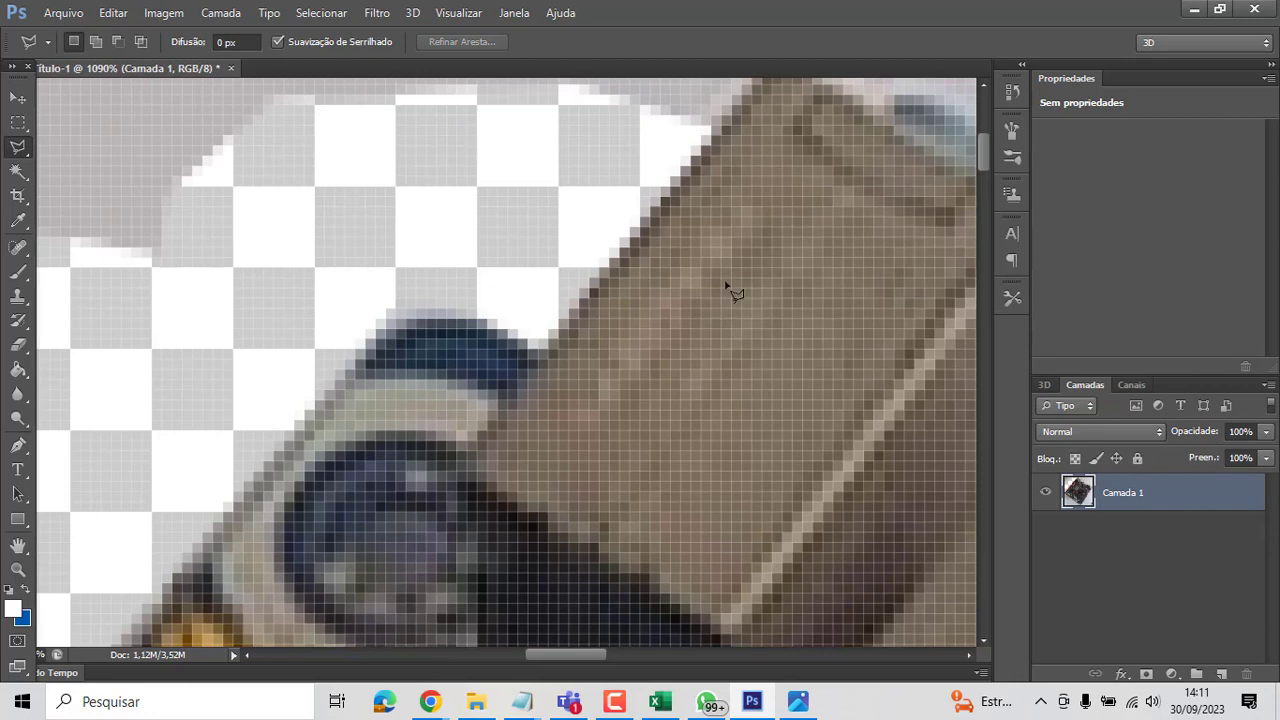
- Lasso the background around the first metal port's top and down into the gap before the second port, delete it, and deselect
drag(671, 262, 343, 451)
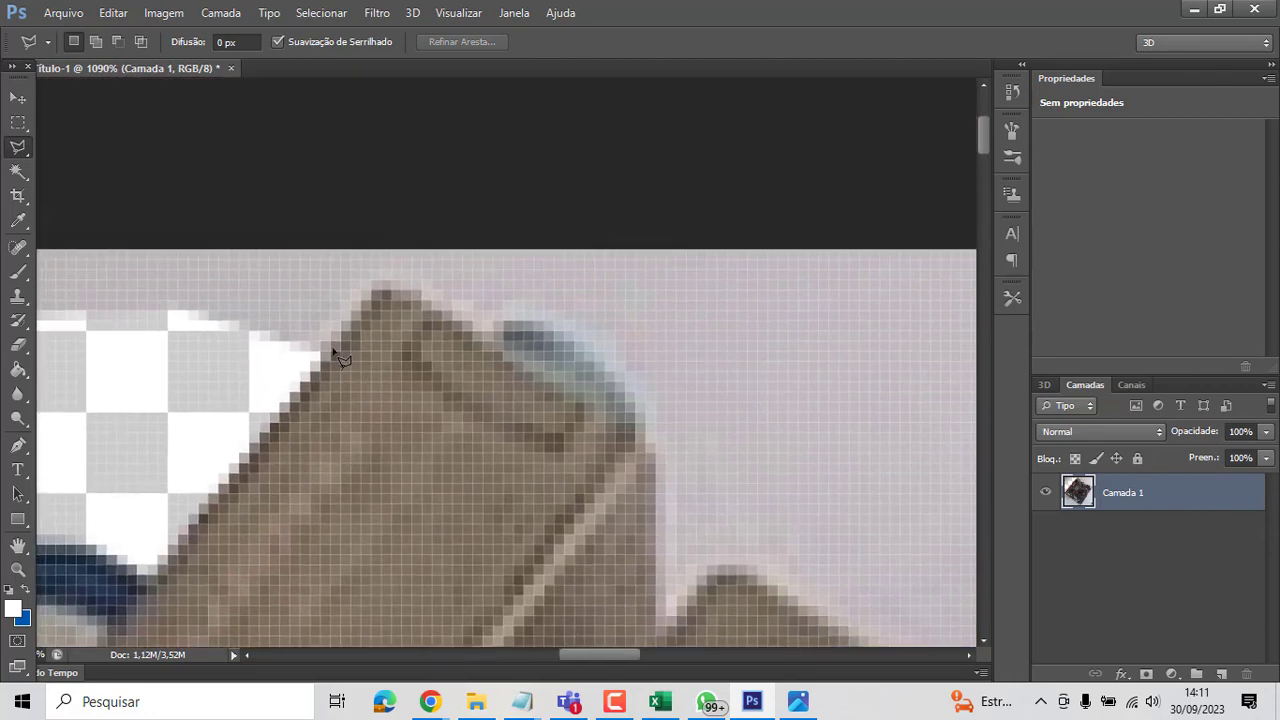
click(326, 350)
click(463, 314)
click(489, 331)
click(507, 316)
click(555, 316)
mouse_move(590, 346)
mouse_down()
mouse_move(626, 382)
mouse_move(656, 452)
mouse_move(663, 634)
mouse_move(737, 569)
mouse_move(805, 441)
mouse_up()
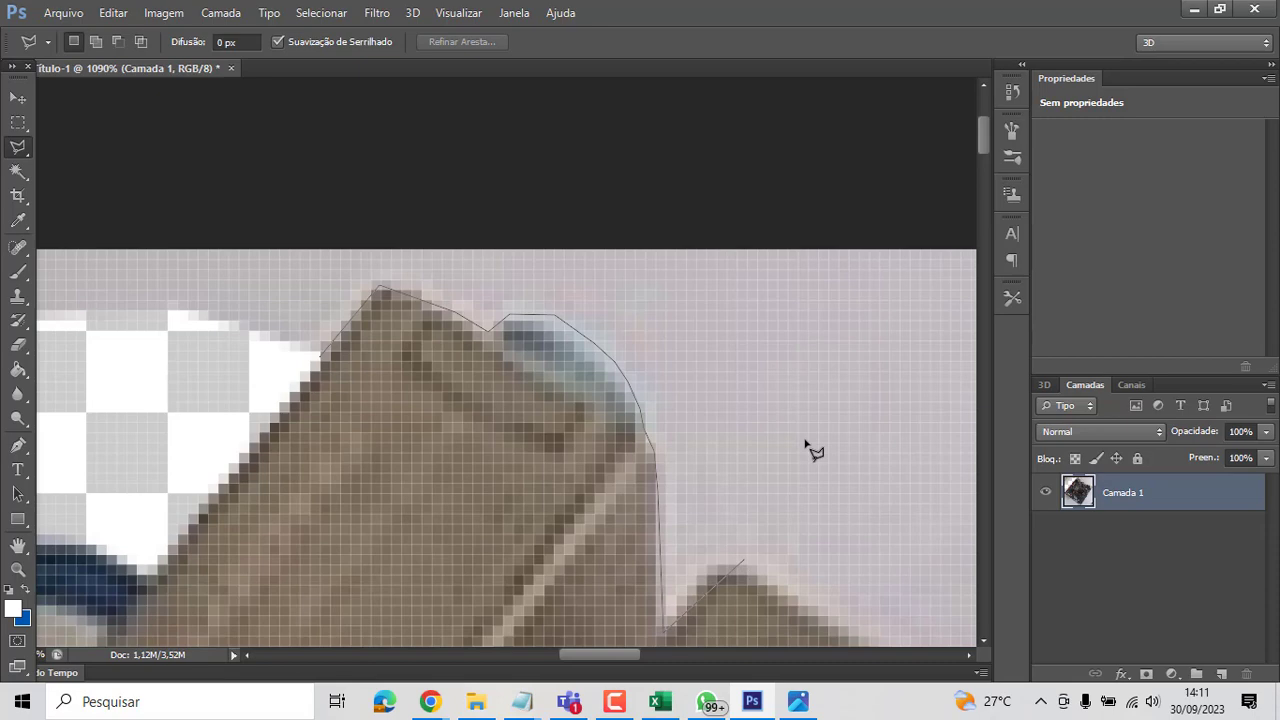
click(884, 178)
click(252, 133)
click(68, 374)
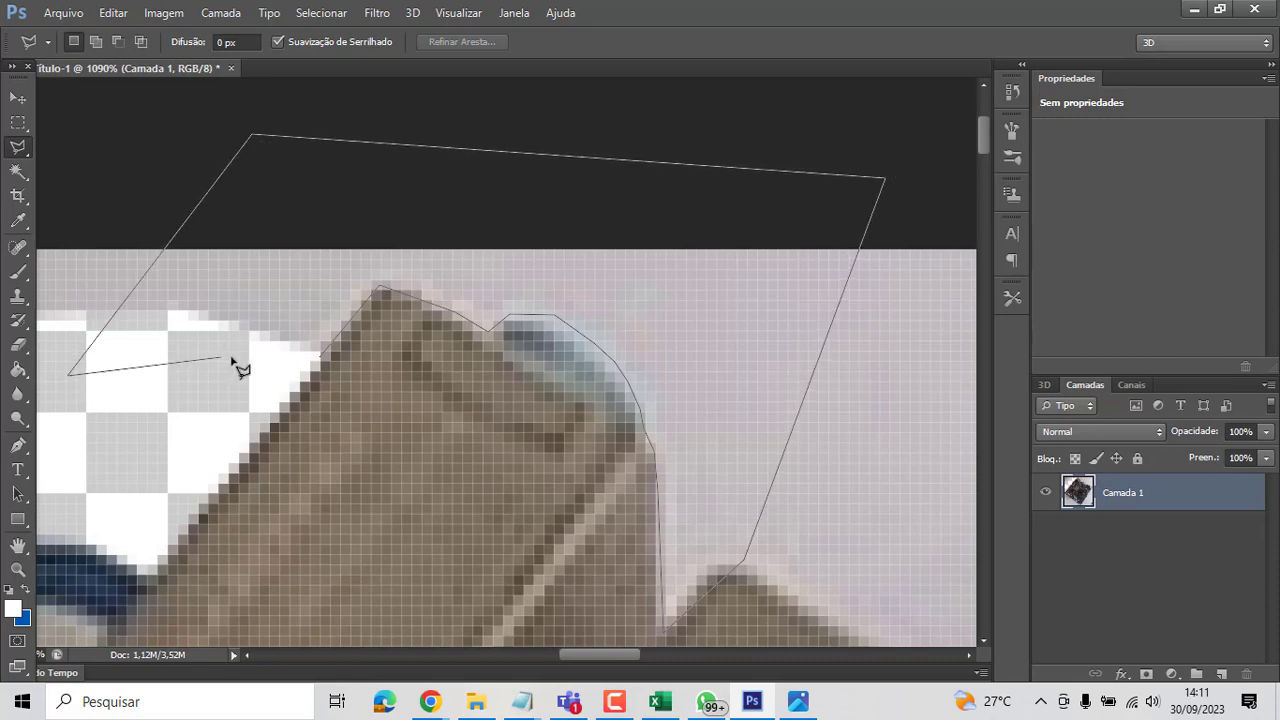
click(321, 356)
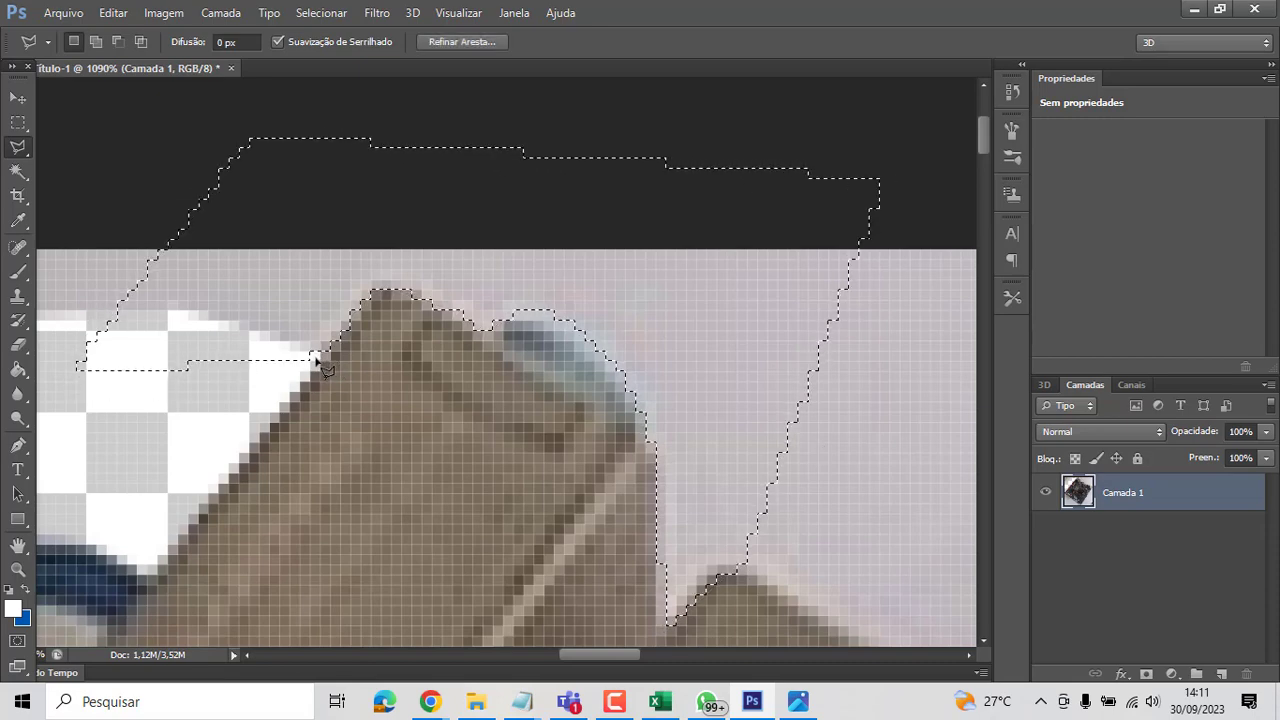
key(Delete)
key(ctrl+d)
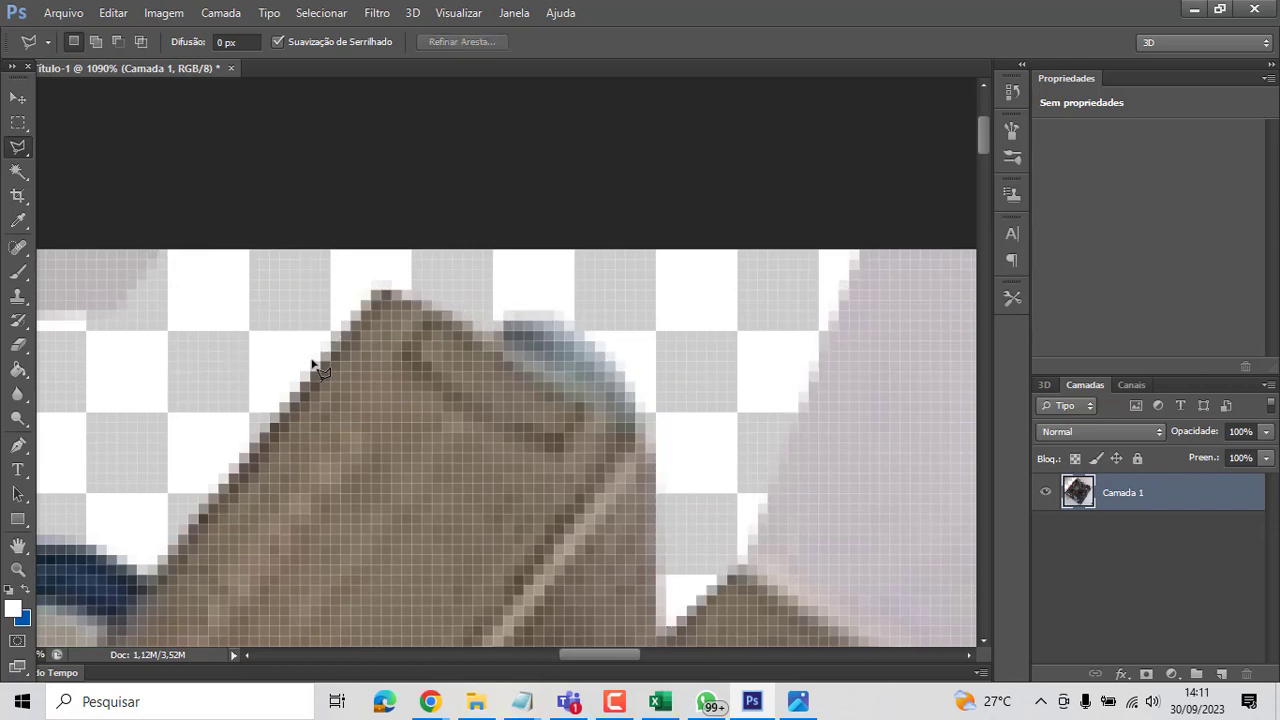
- Lasso the background along the second metal port block's sloping upper edge, delete it, and deselect
drag(806, 400, 494, 265)
click(367, 348)
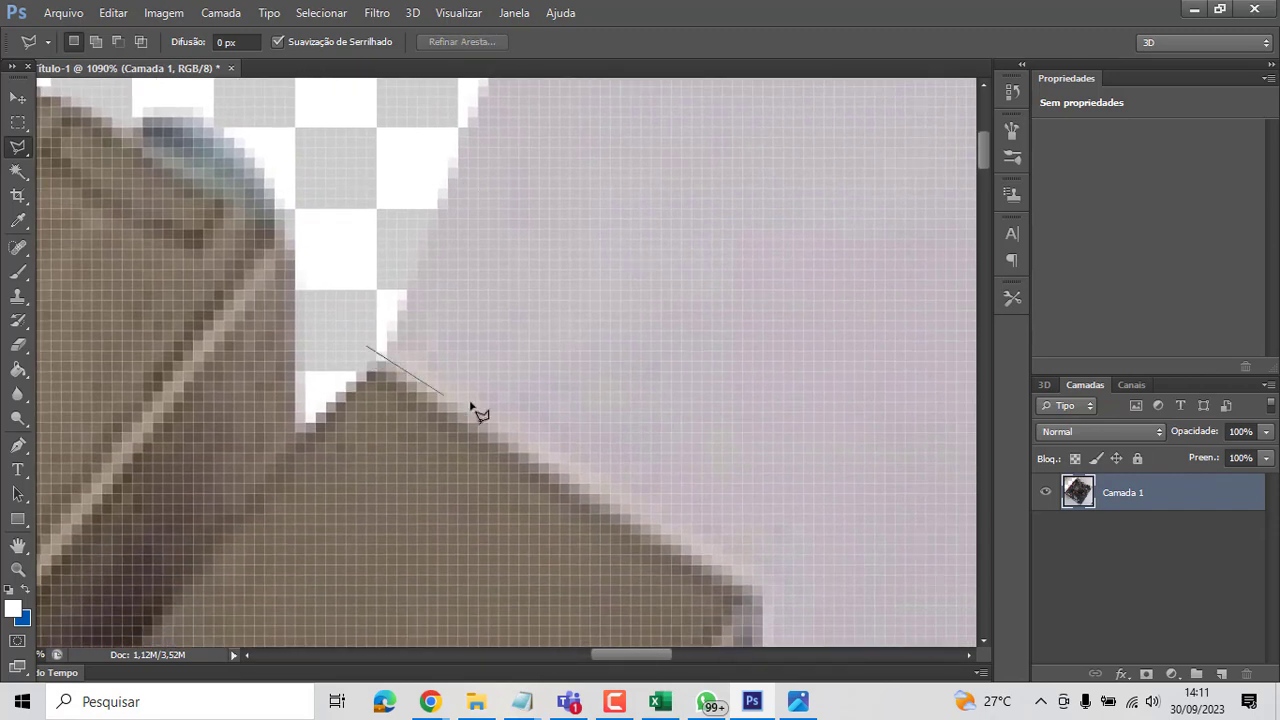
click(748, 588)
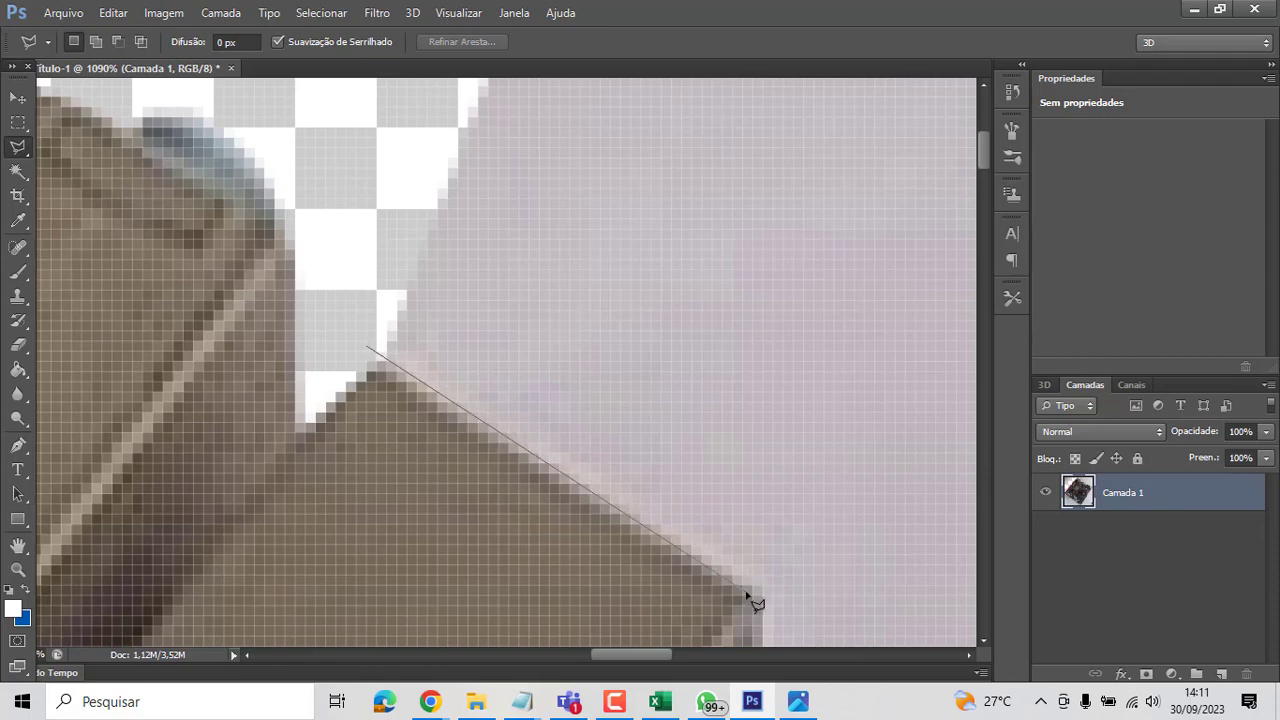
click(895, 473)
click(838, 227)
click(429, 115)
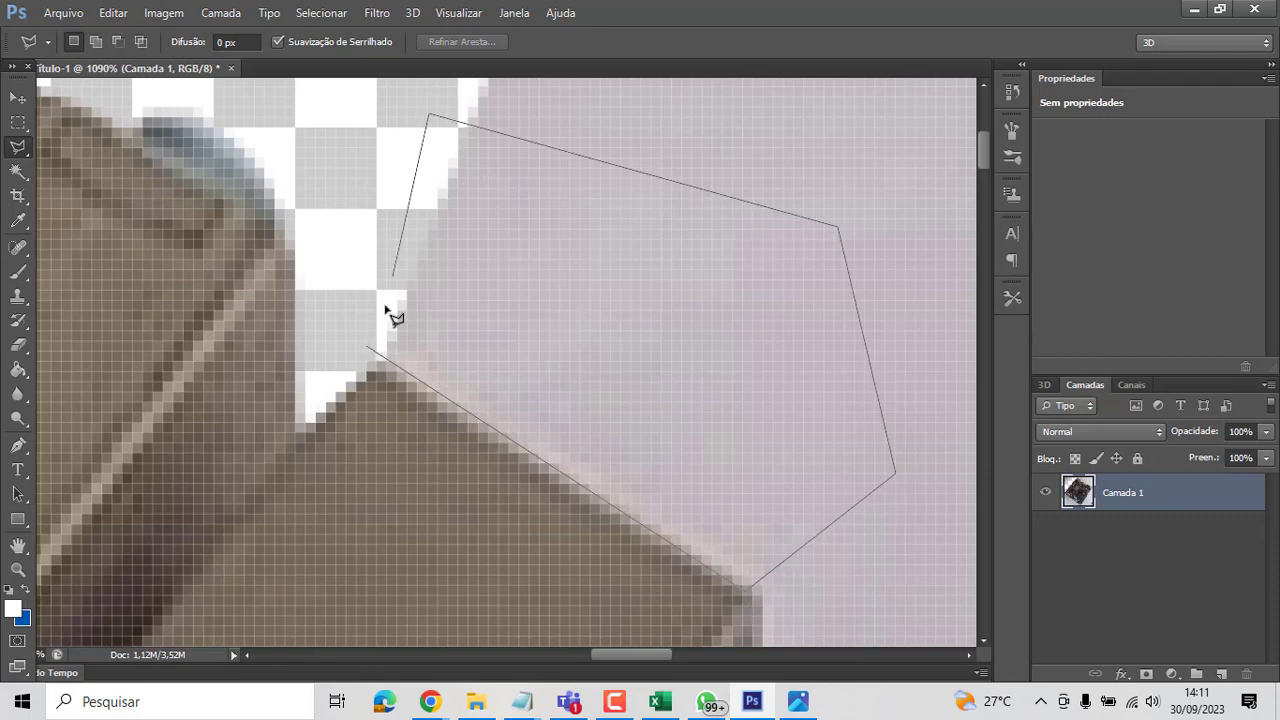
click(368, 351)
key(Delete)
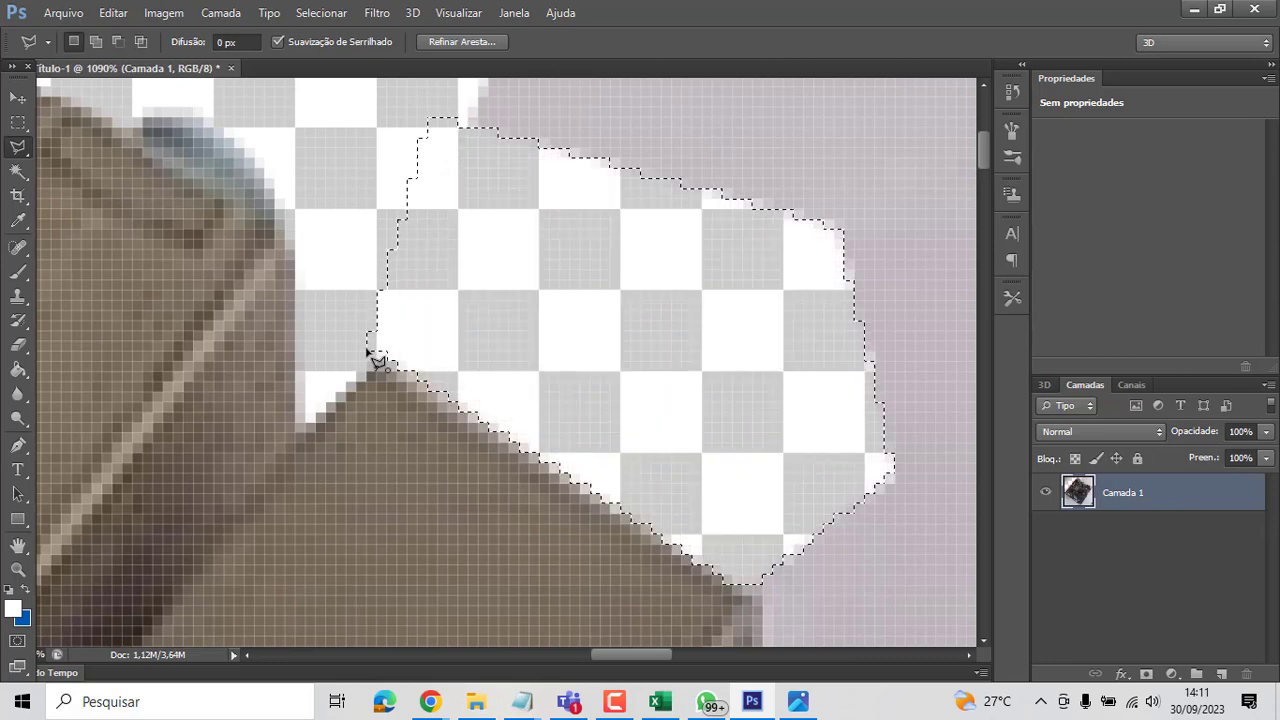
key(ctrl+d)
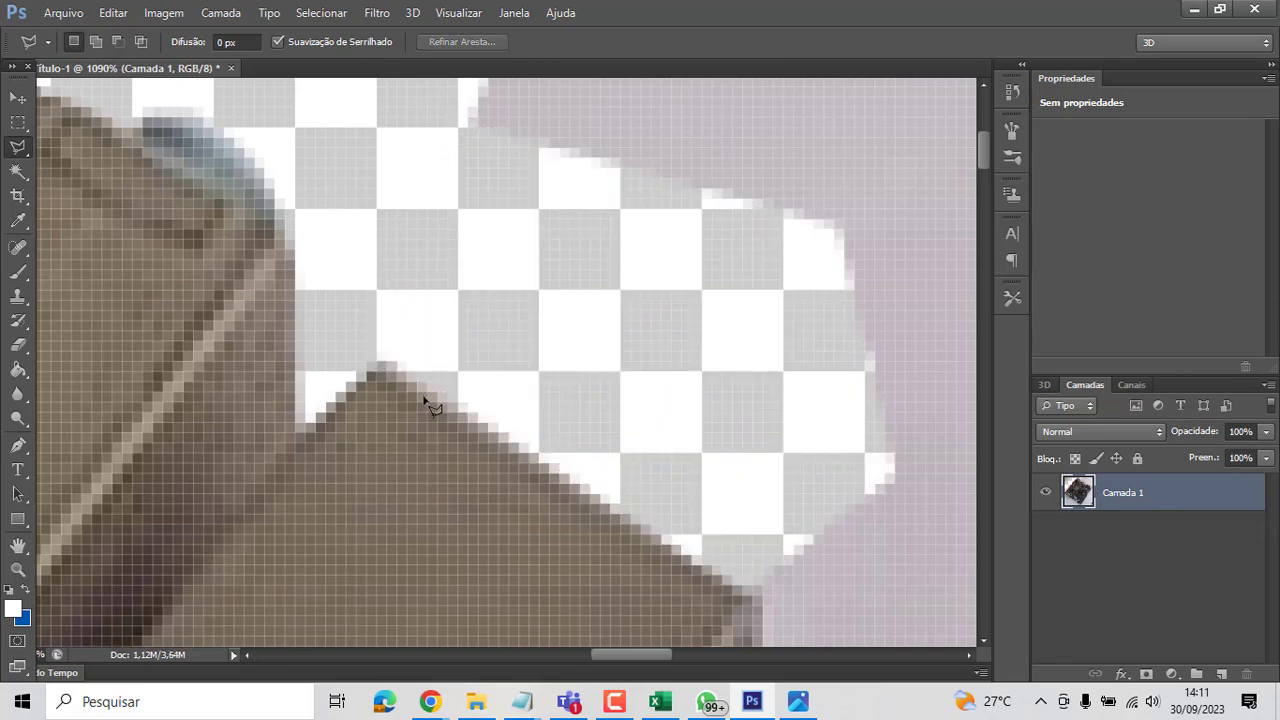
mouse_move(737, 414)
mouse_down()
mouse_move(506, 146)
mouse_move(524, 116)
mouse_up()
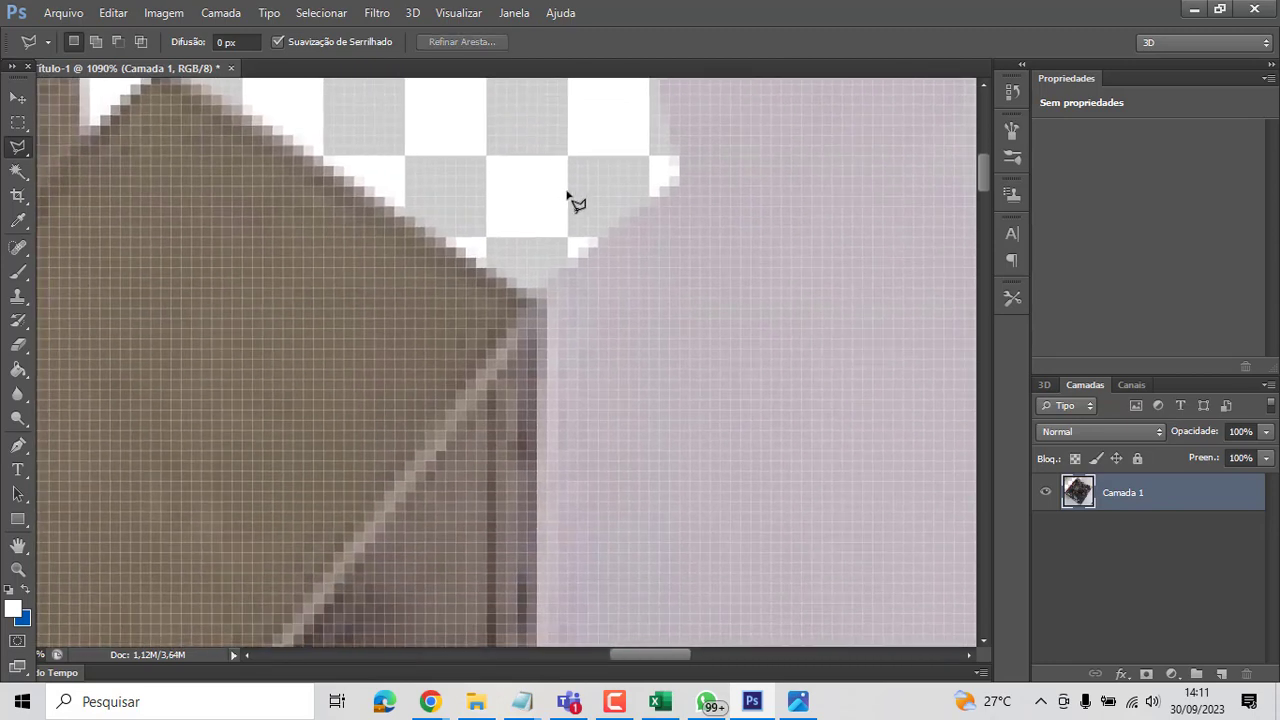
- Lasso the background beside the second metal port block and along the blue board edge below it, delete it, and deselect
scroll(569, 197, down, 1)
scroll(569, 197, down, 3)
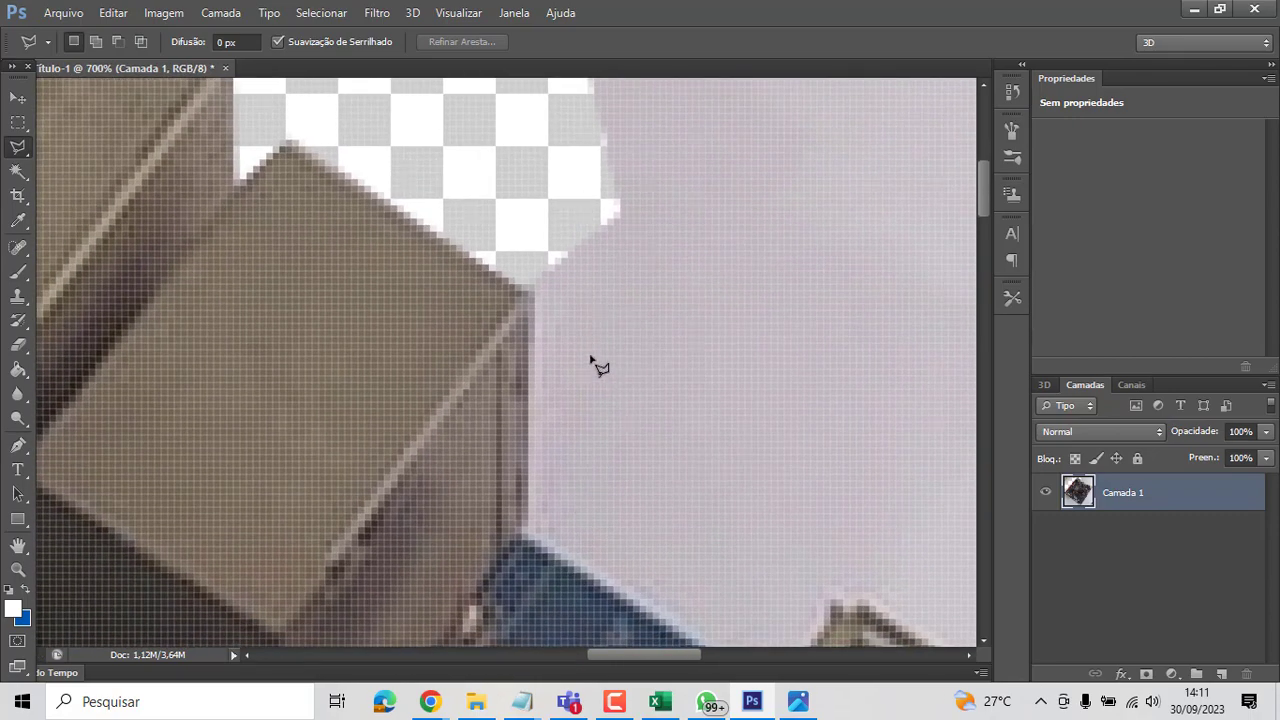
click(516, 278)
click(533, 292)
click(529, 537)
click(697, 641)
click(867, 465)
click(842, 142)
click(664, 99)
click(510, 103)
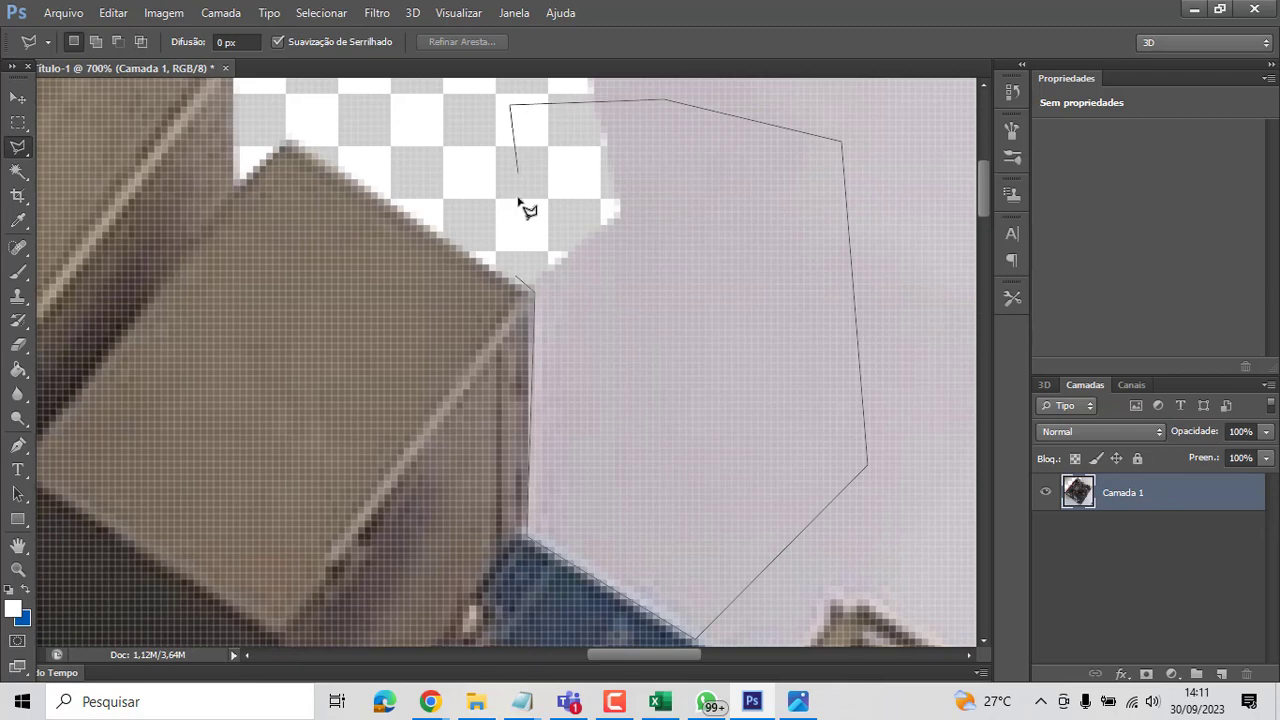
click(529, 288)
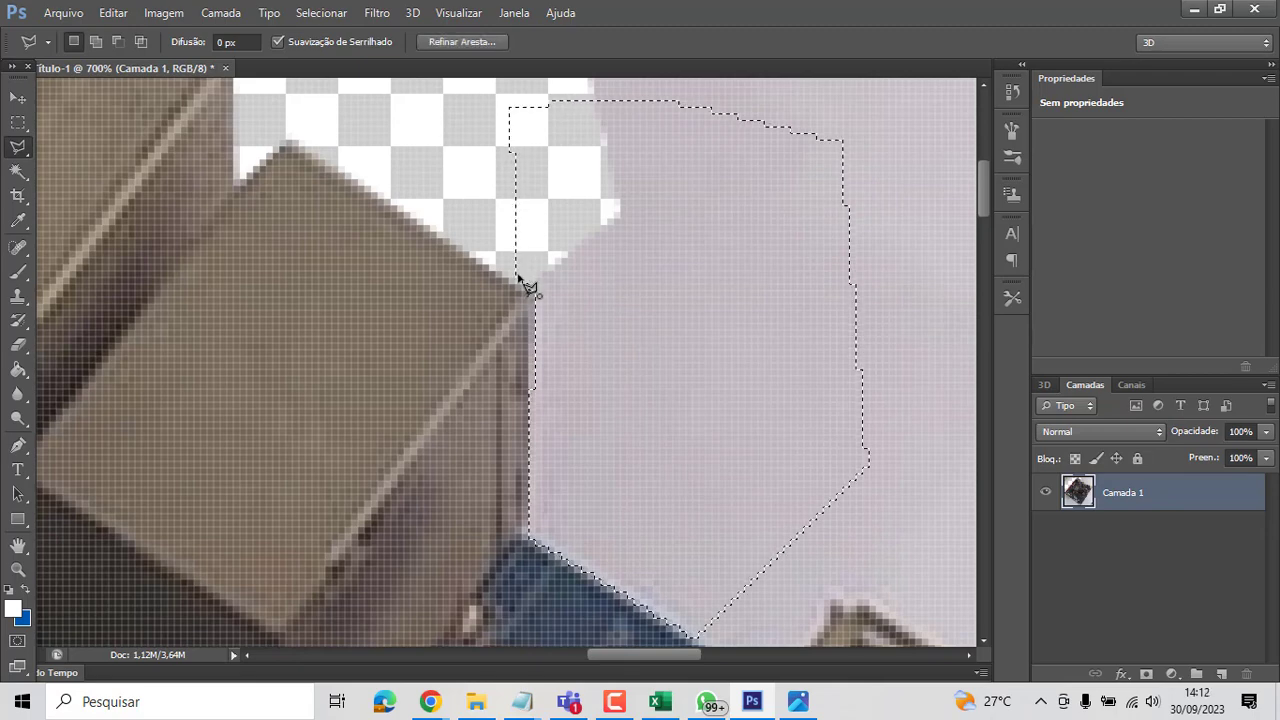
key(Delete)
drag(872, 487, 550, 246)
key(ctrl+d)
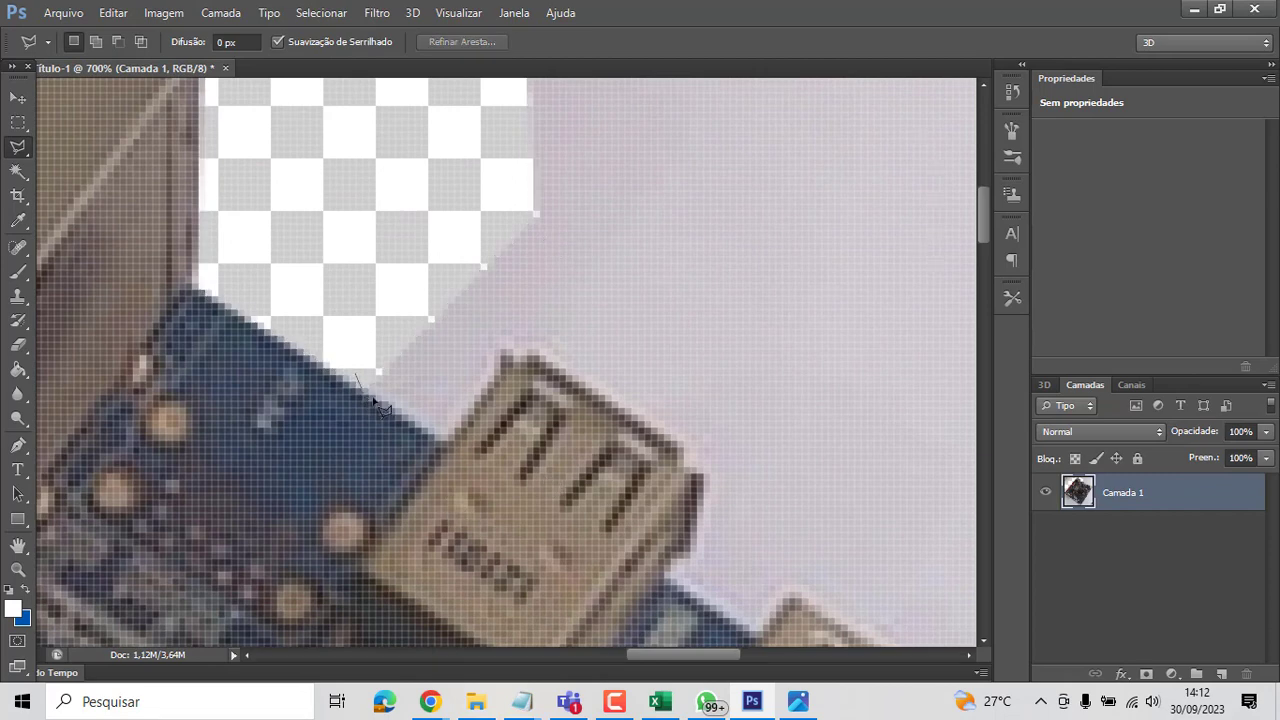
- Outline the background along the board edge and up to the USB port's upper corner with the Polygonal Lasso
click(443, 441)
click(500, 348)
click(522, 352)
click(533, 345)
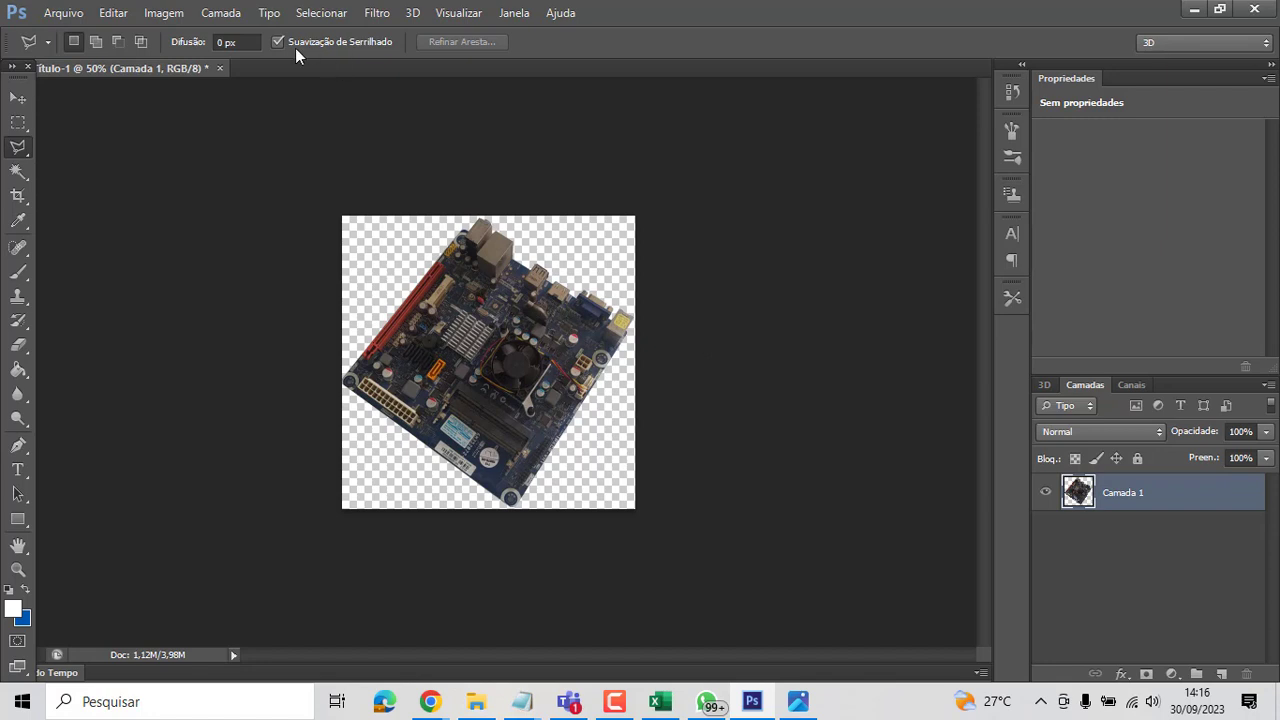
- Try a white Inner Glow (Brilho Interno) layer style on Camada 1, switch it off, and cancel the layer style changes
click(18, 97)
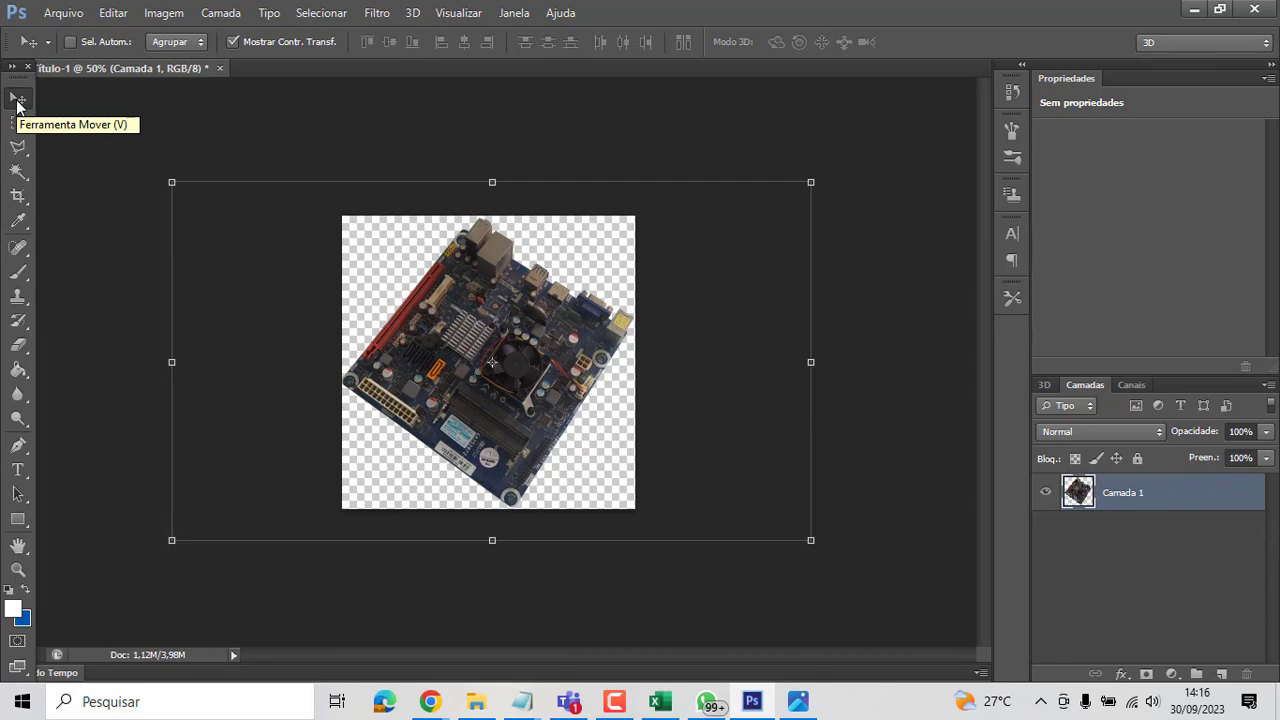
double_click(1216, 494)
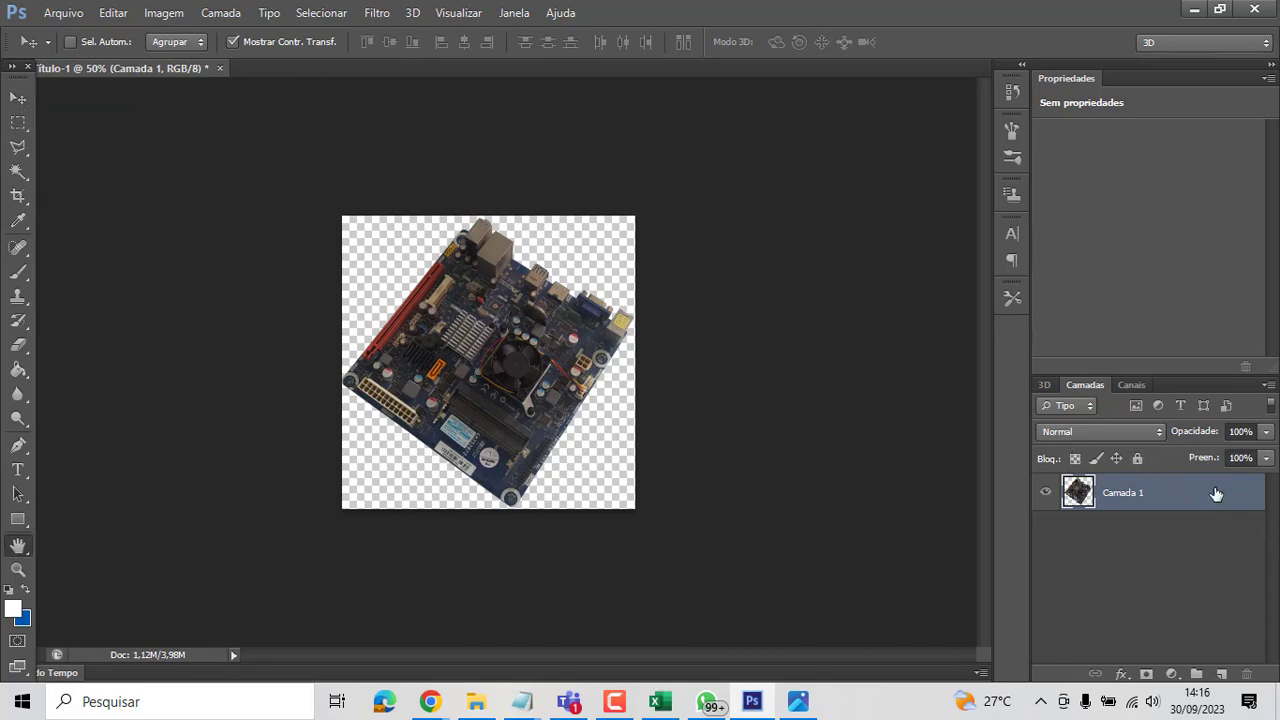
drag(1029, 109, 1041, 85)
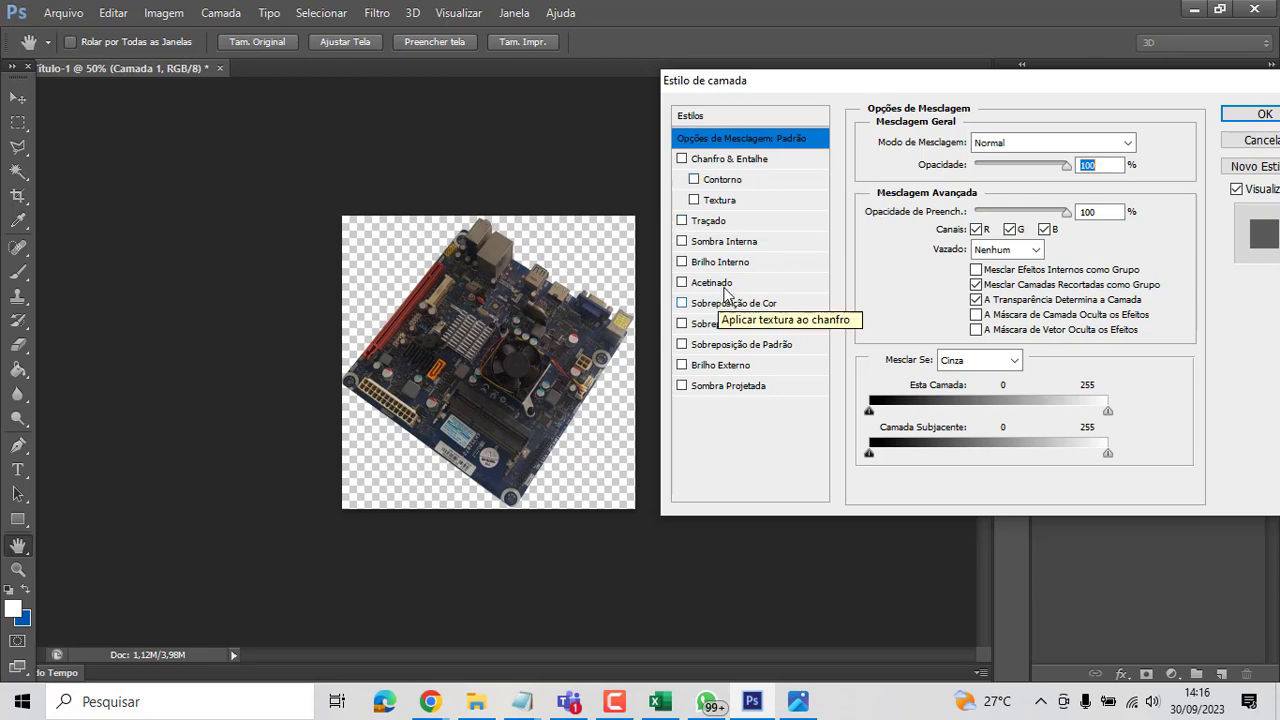
click(681, 262)
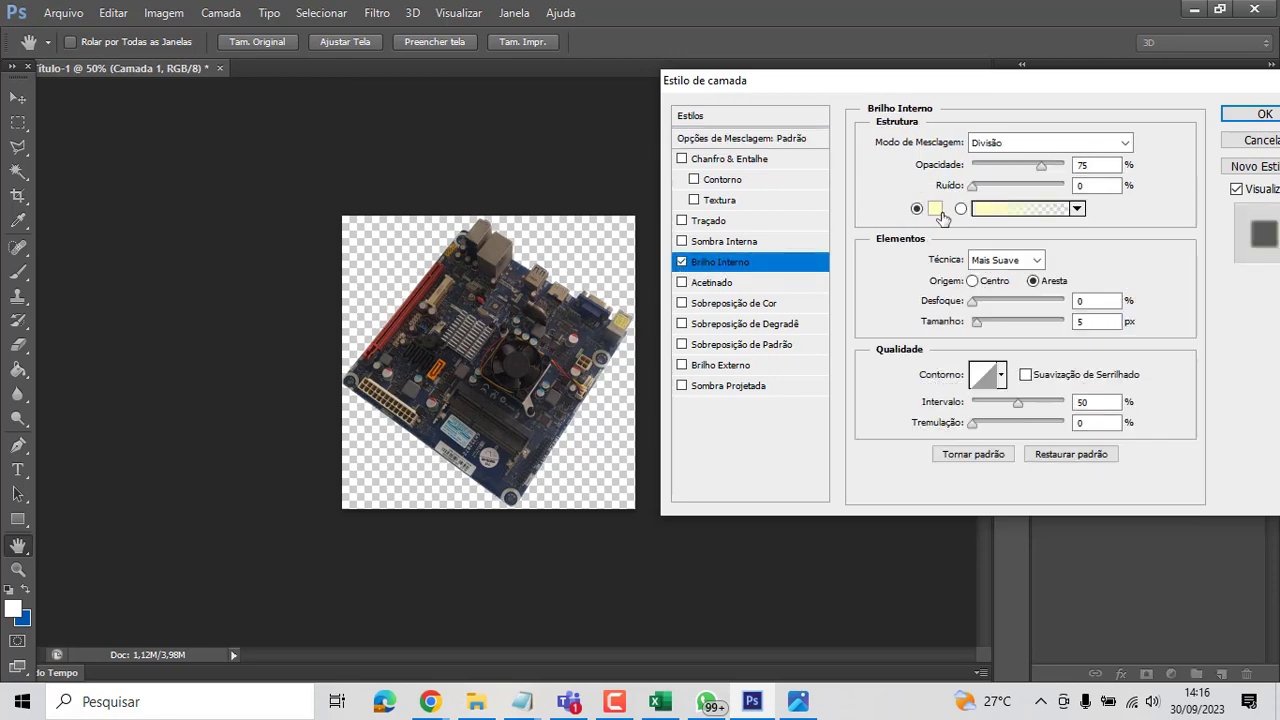
click(938, 211)
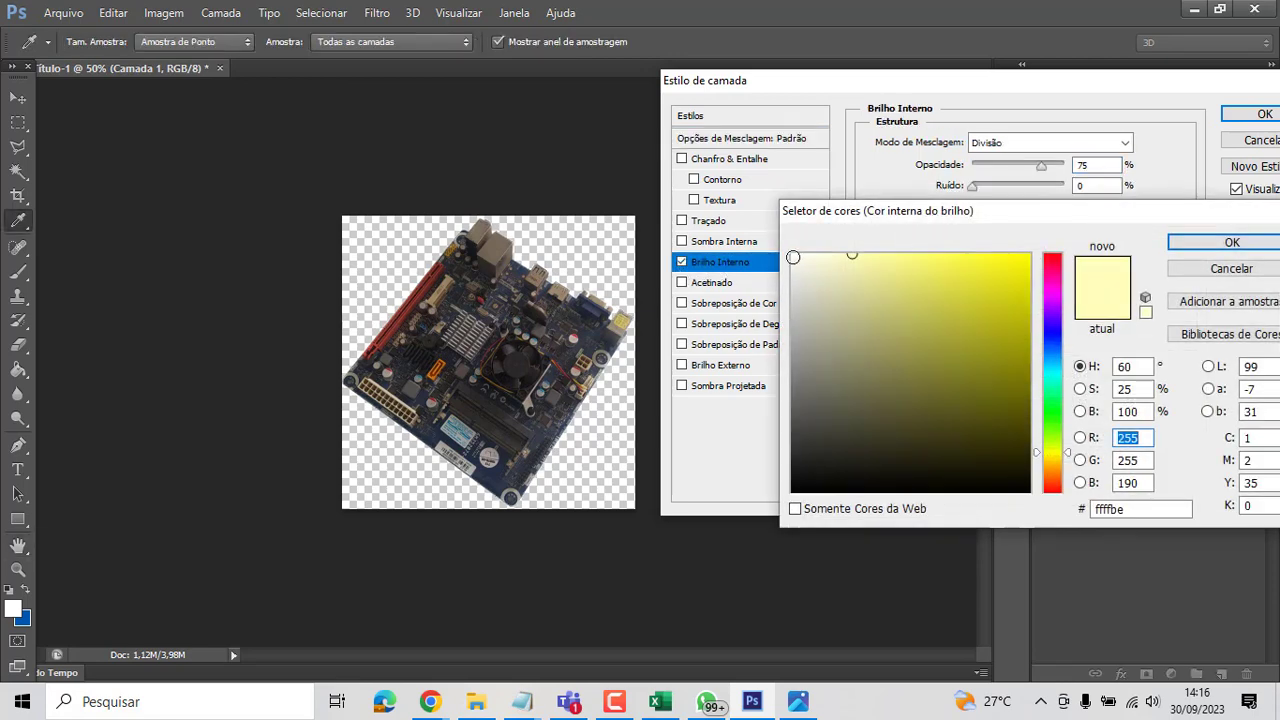
click(793, 257)
click(1232, 242)
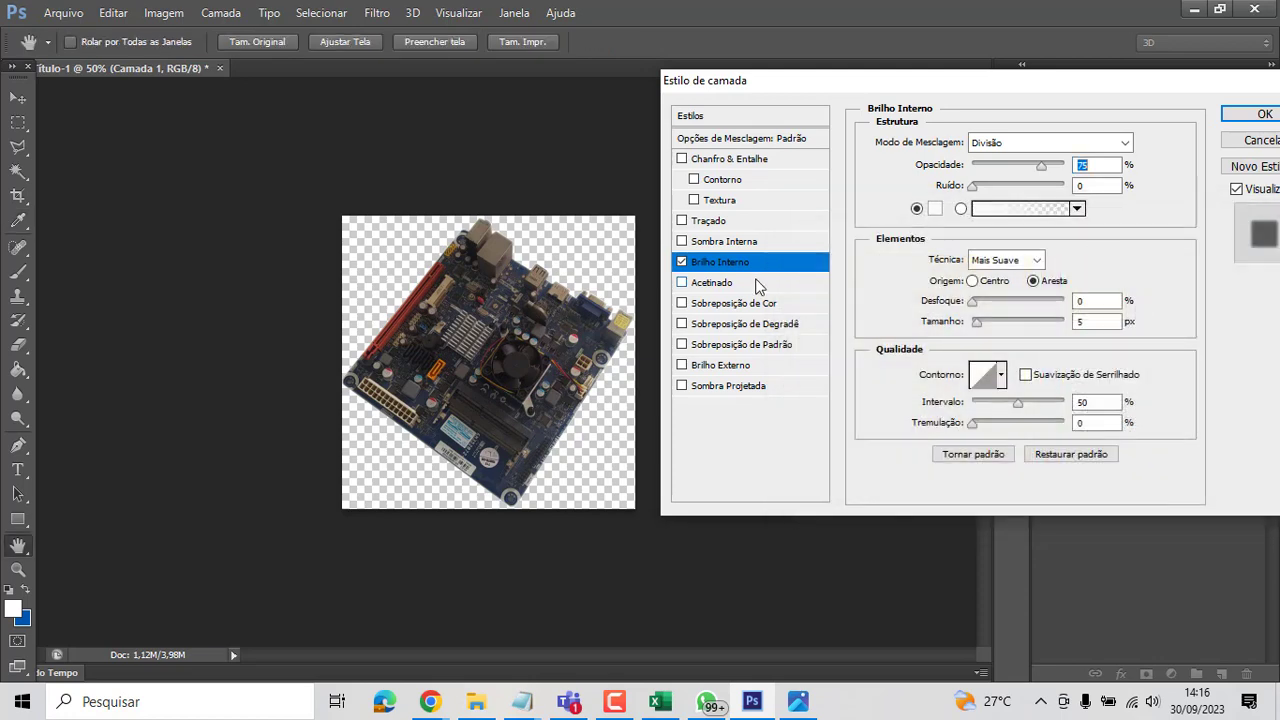
click(682, 262)
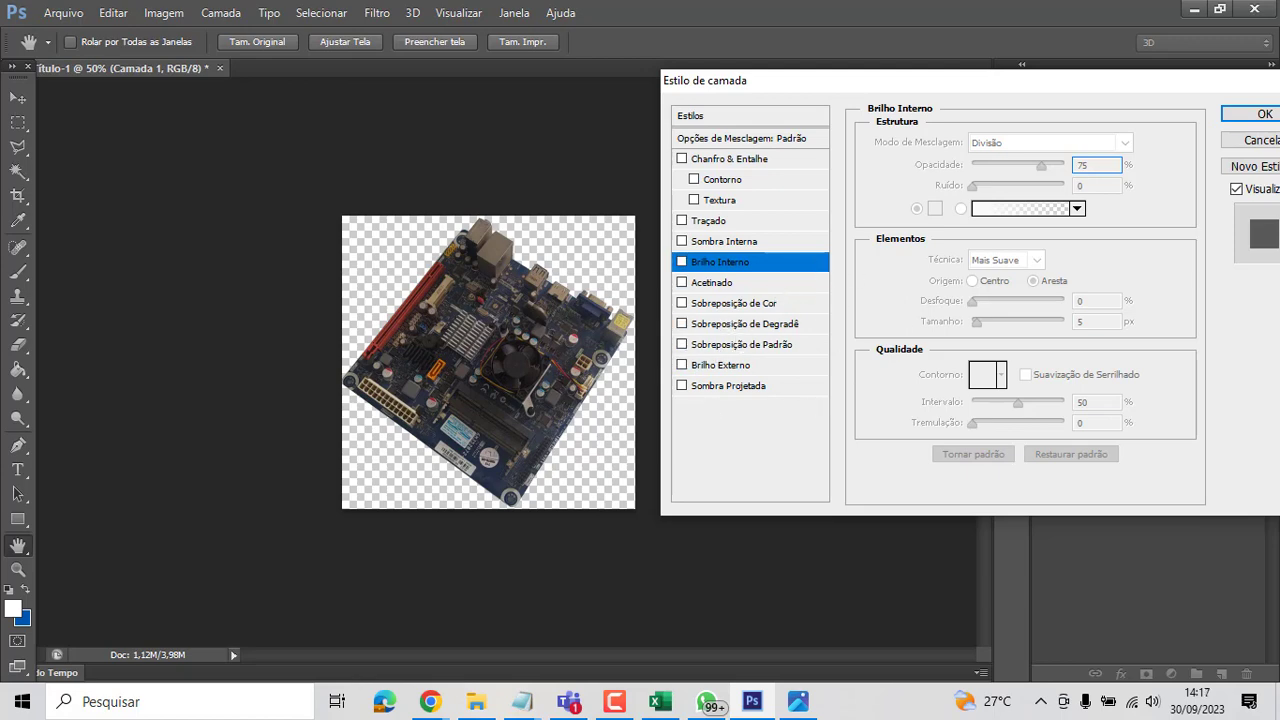
click(1257, 138)
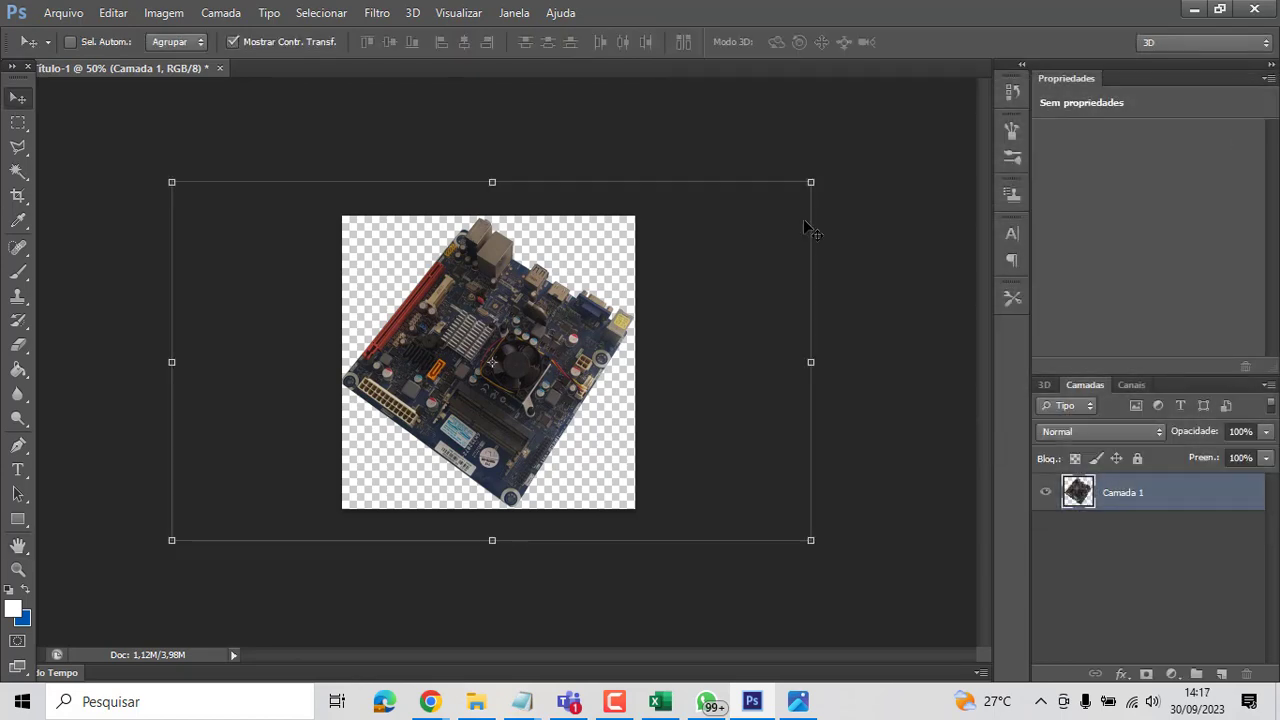
- Try the Lighting Effects filter (Efeitos de Iluminação) on the motherboard with the spot intensity at -12, and cancel it
click(378, 14)
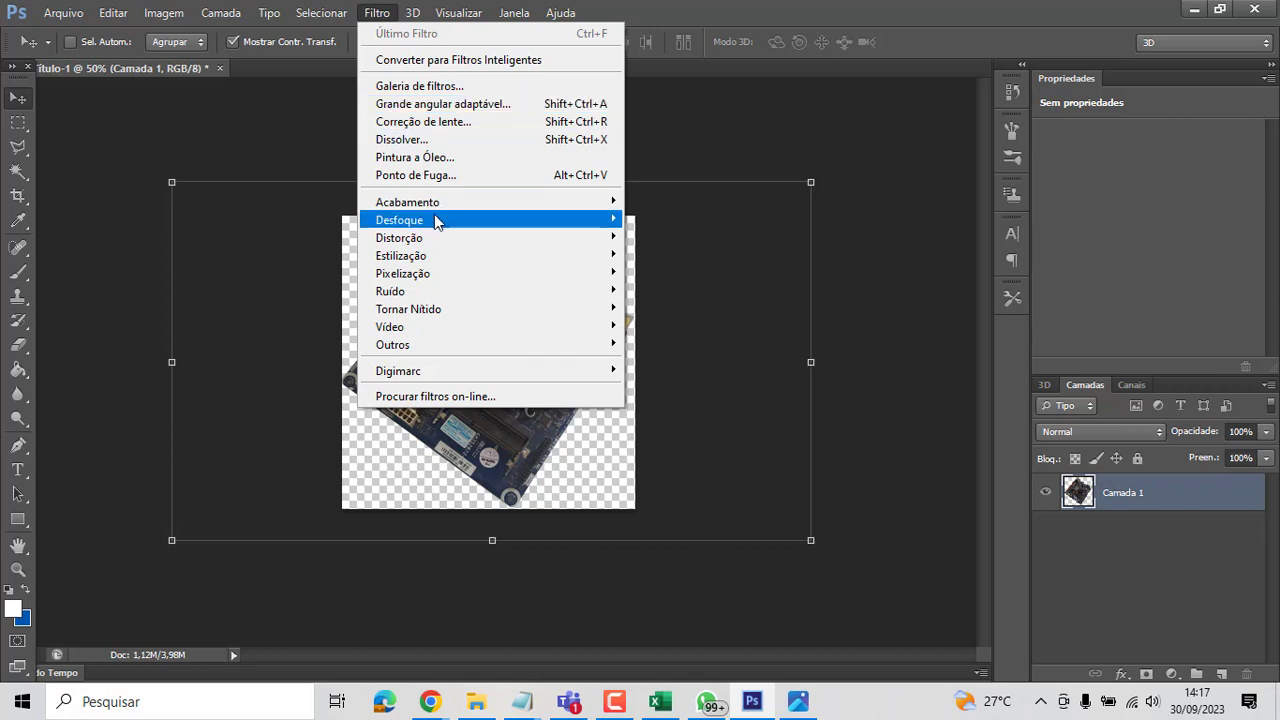
mouse_move(555, 207)
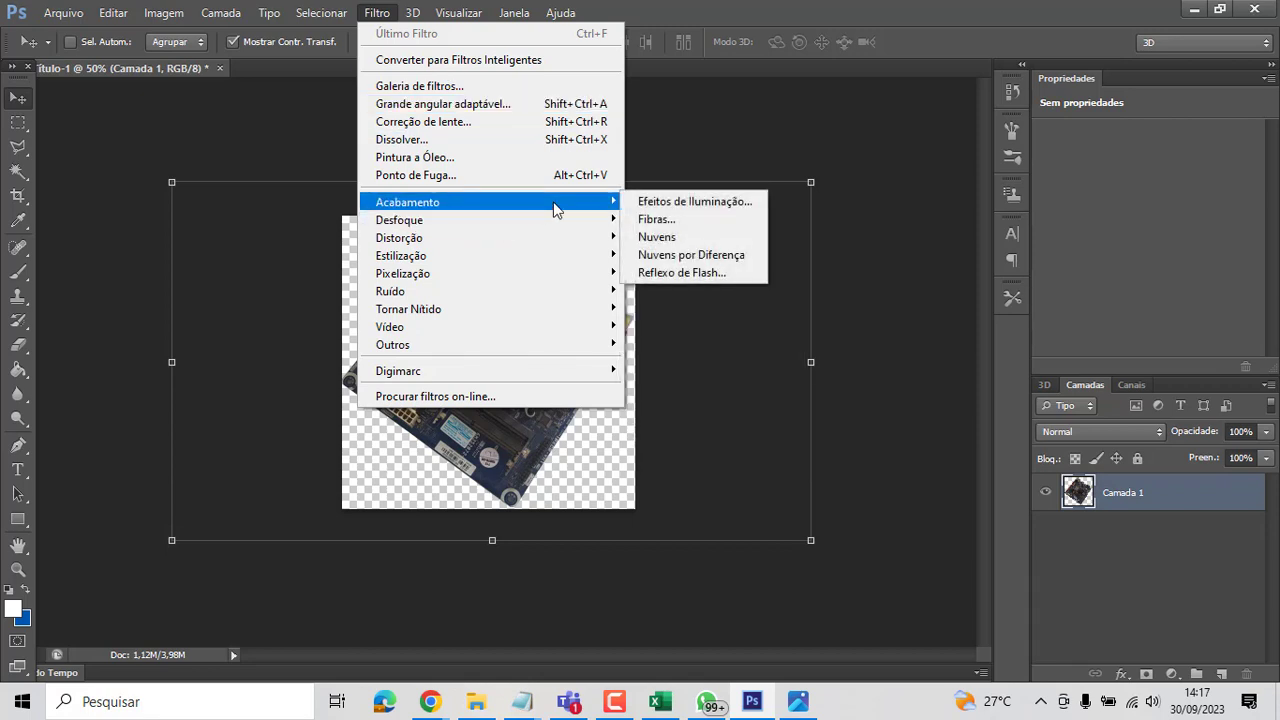
click(692, 201)
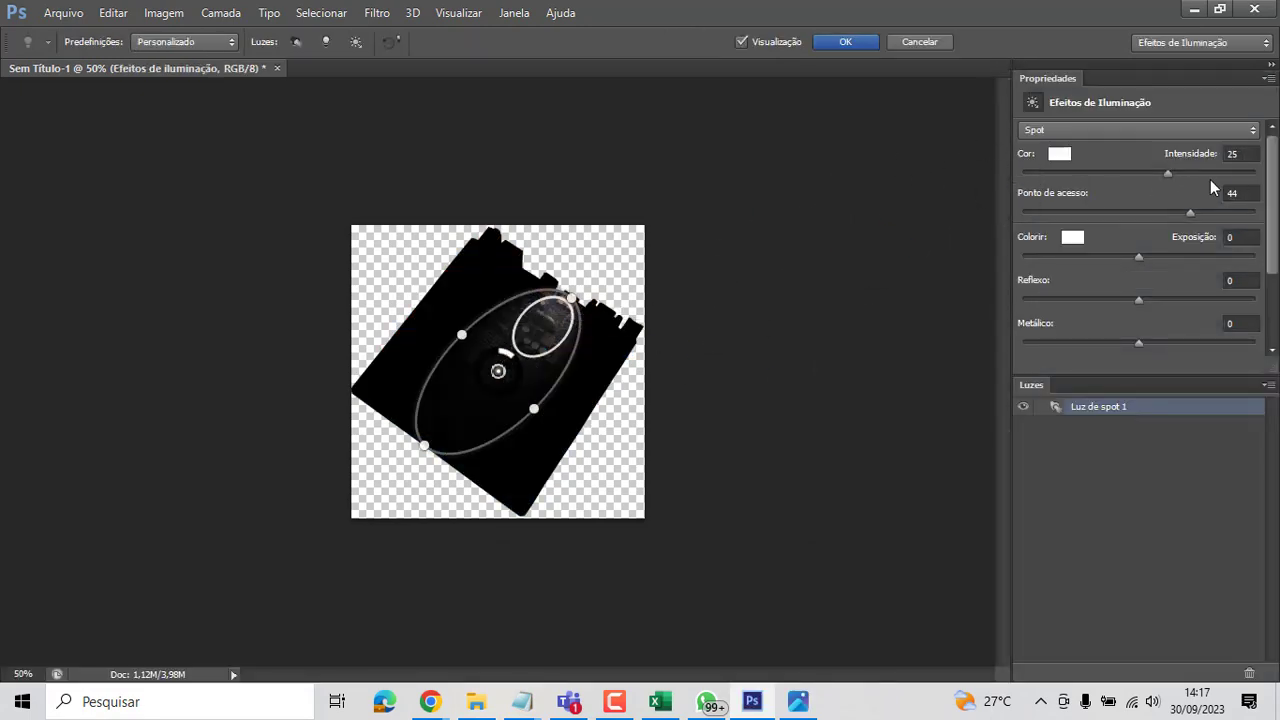
drag(1171, 174, 1124, 174)
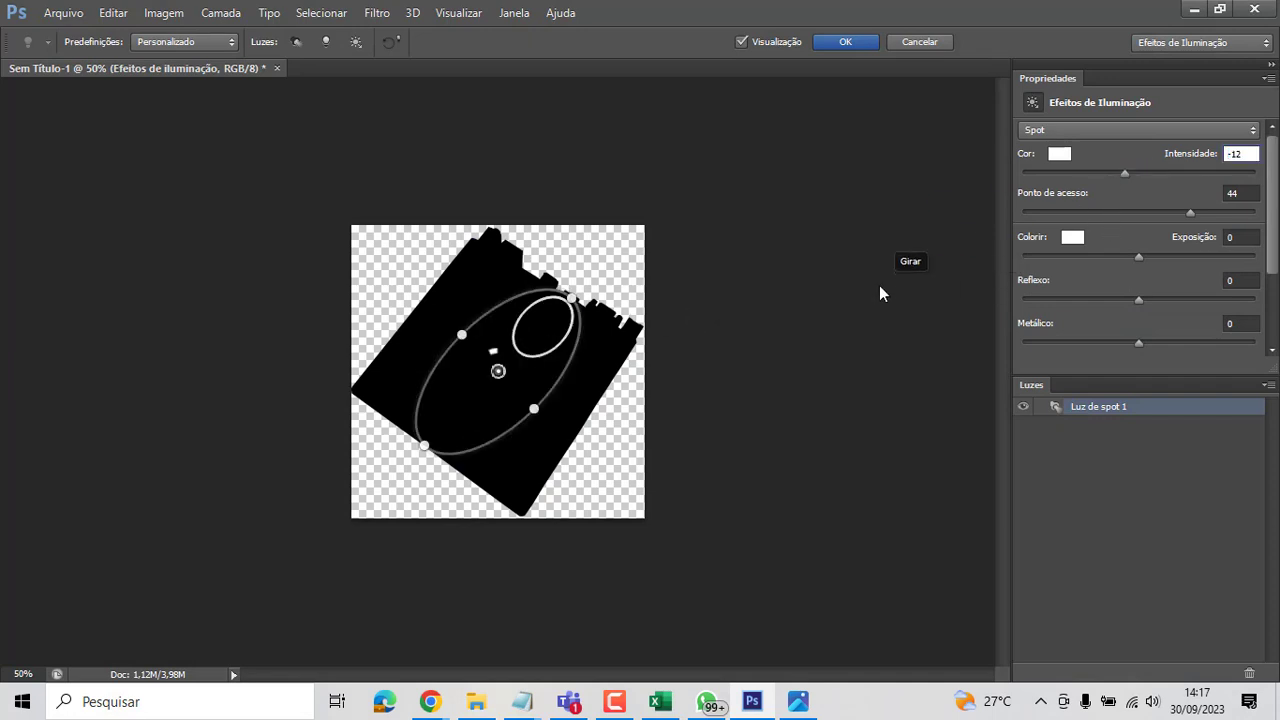
click(944, 290)
click(920, 41)
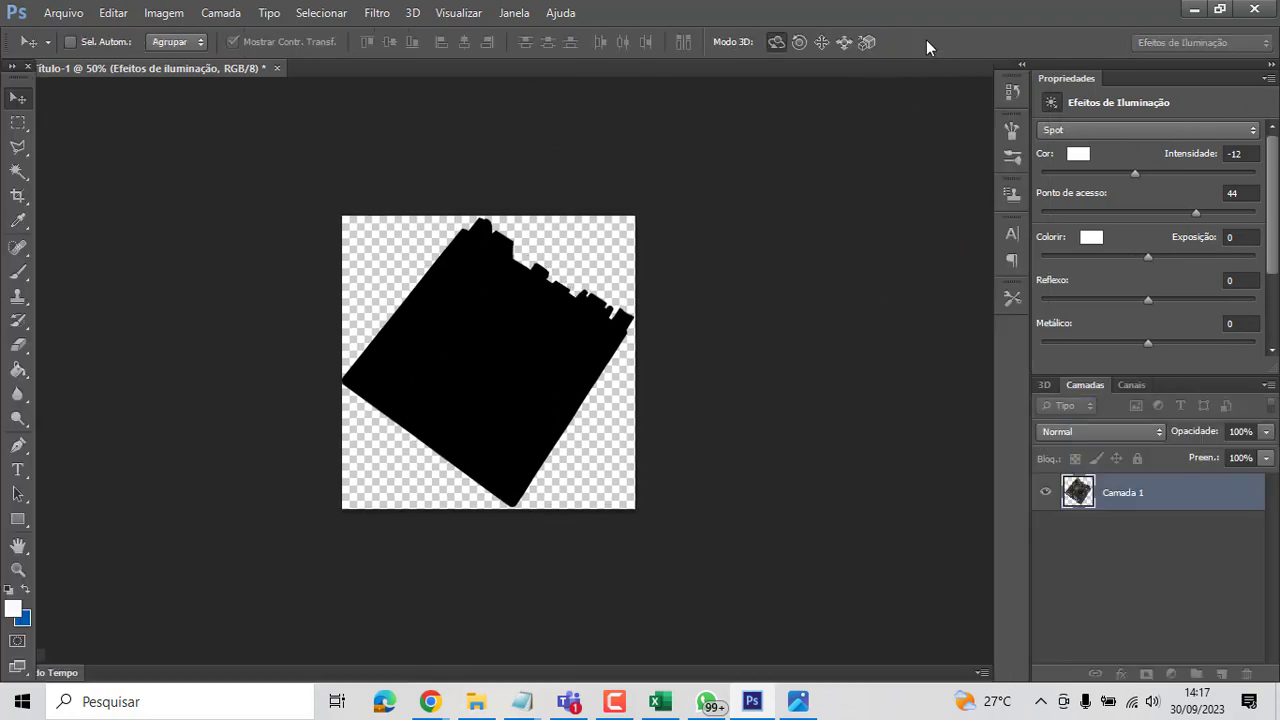
- Open the Filter Gallery and preview the Distorção filters Marola, Vidro and Brilho Difuso on the motherboard
click(386, 15)
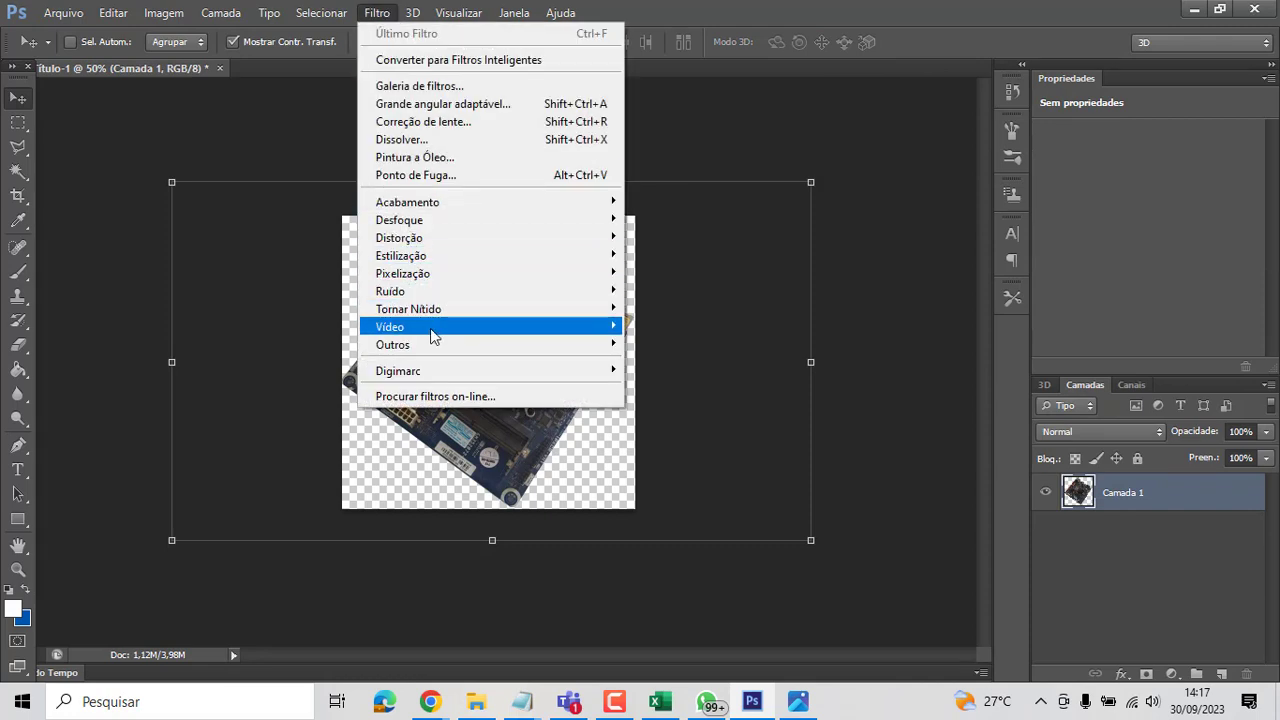
mouse_move(433, 337)
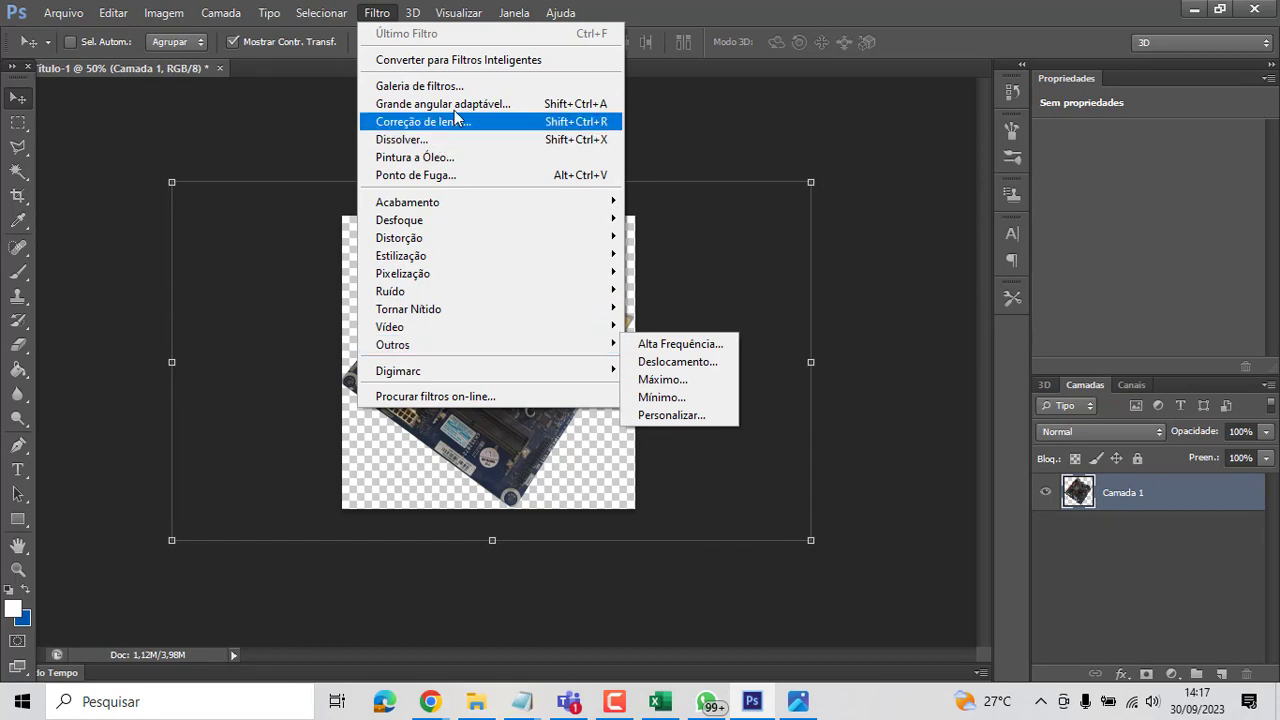
click(484, 86)
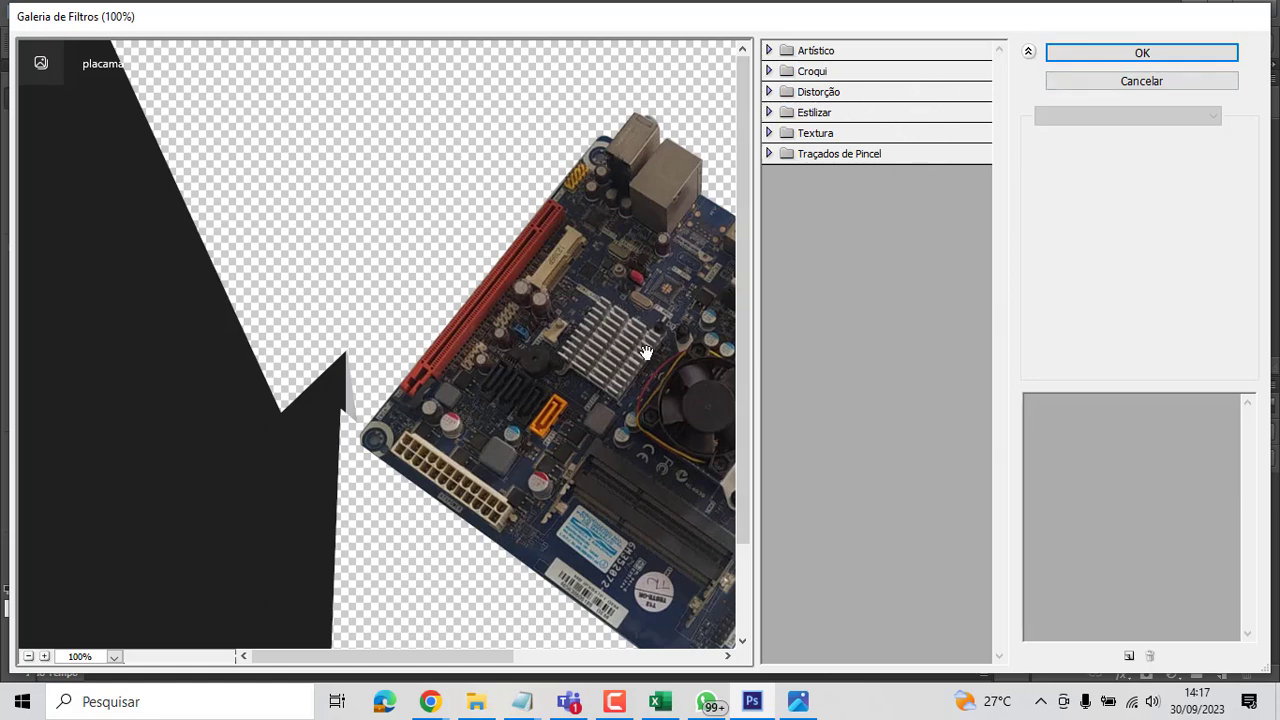
drag(652, 340, 393, 301)
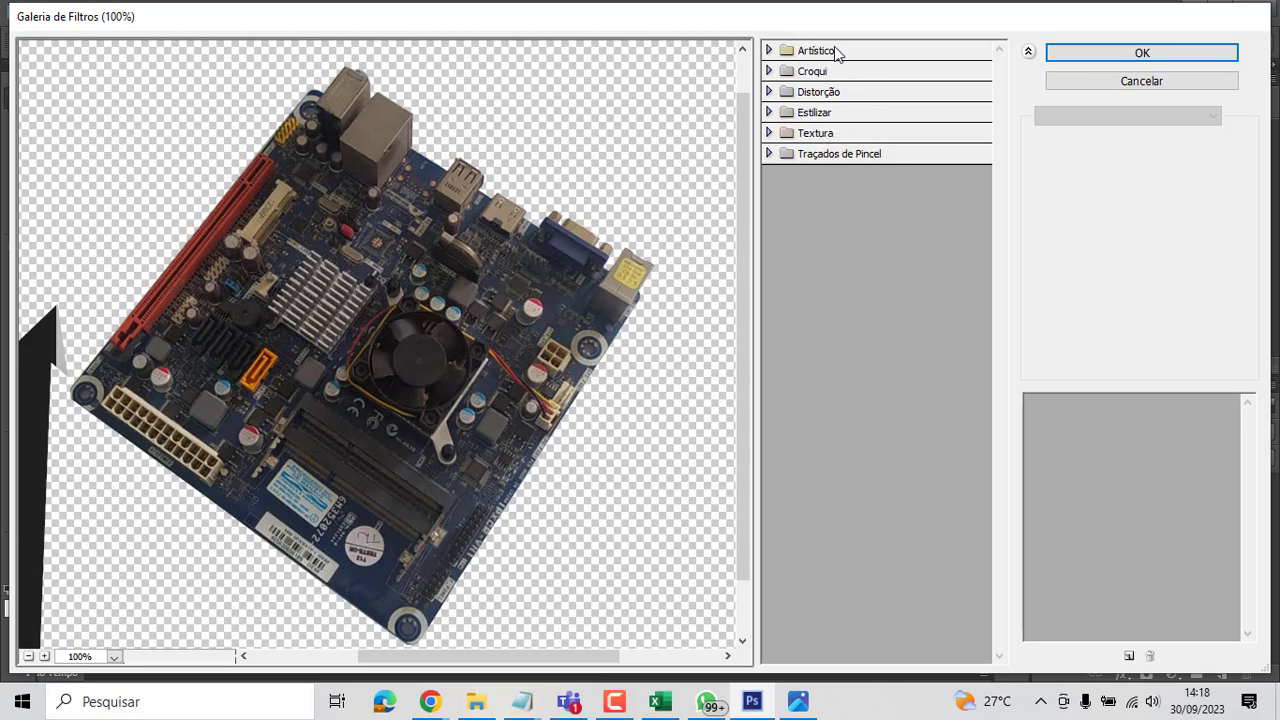
click(770, 92)
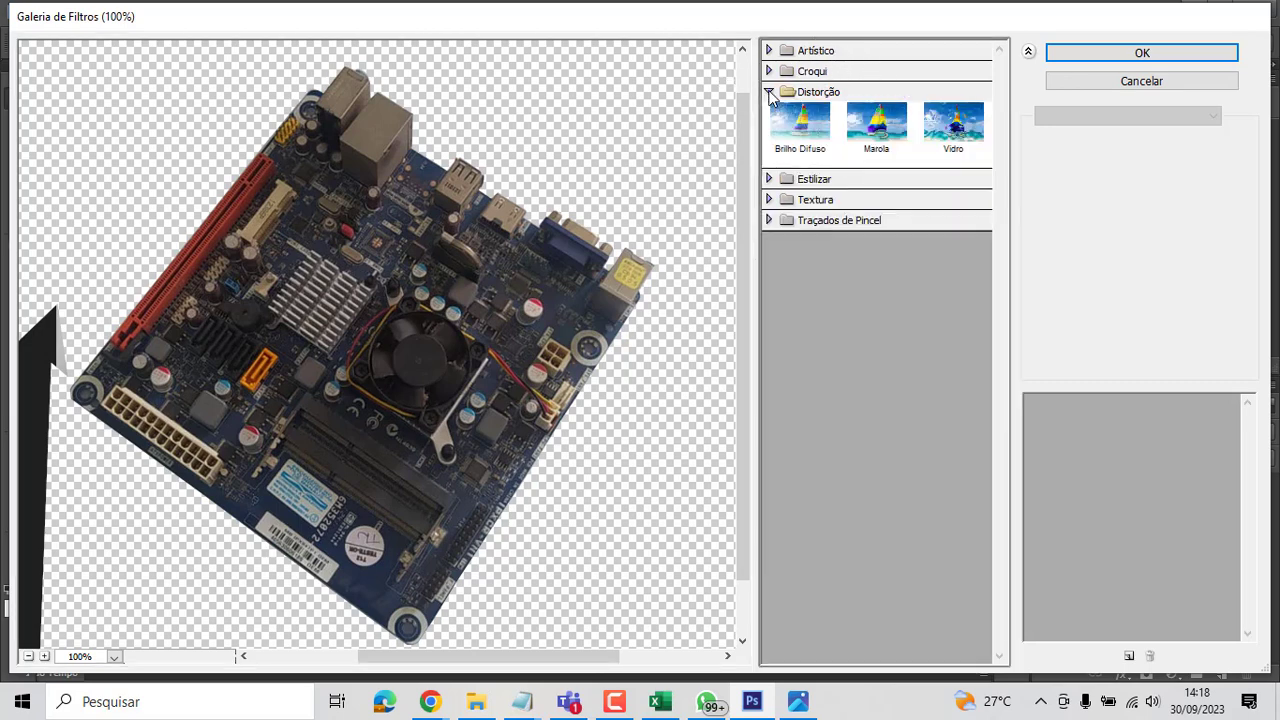
click(888, 127)
click(955, 125)
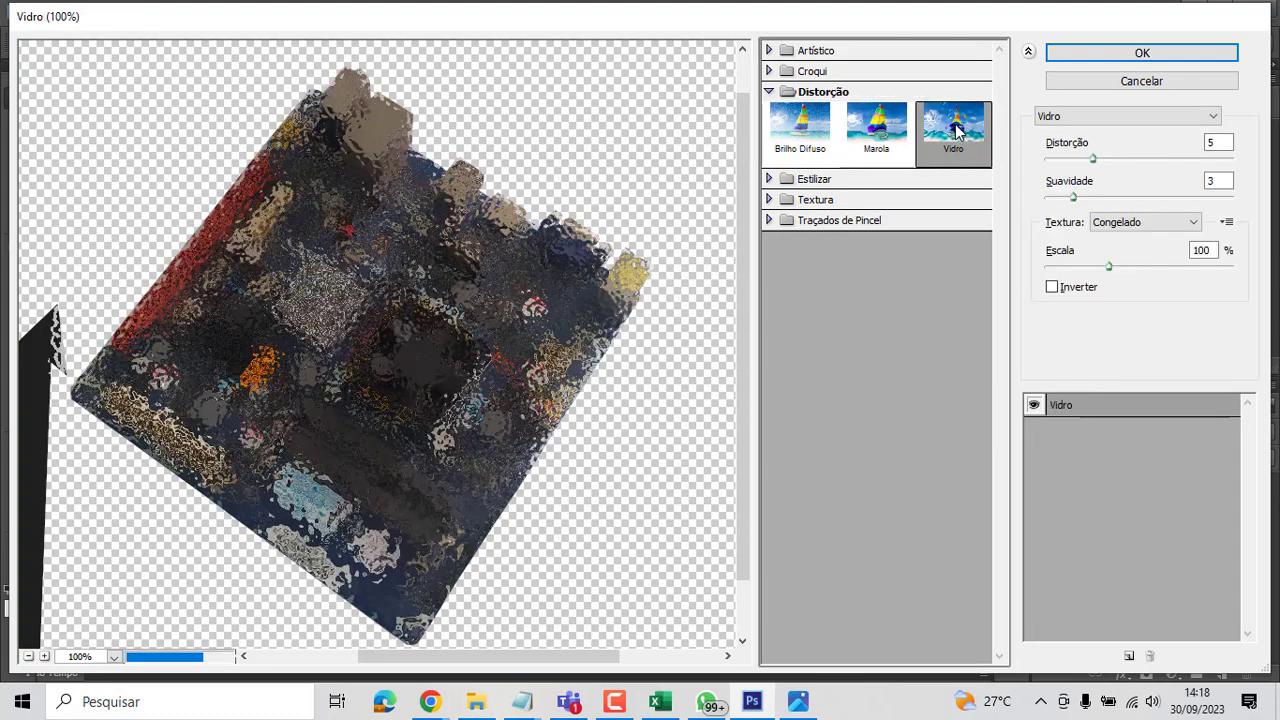
click(812, 120)
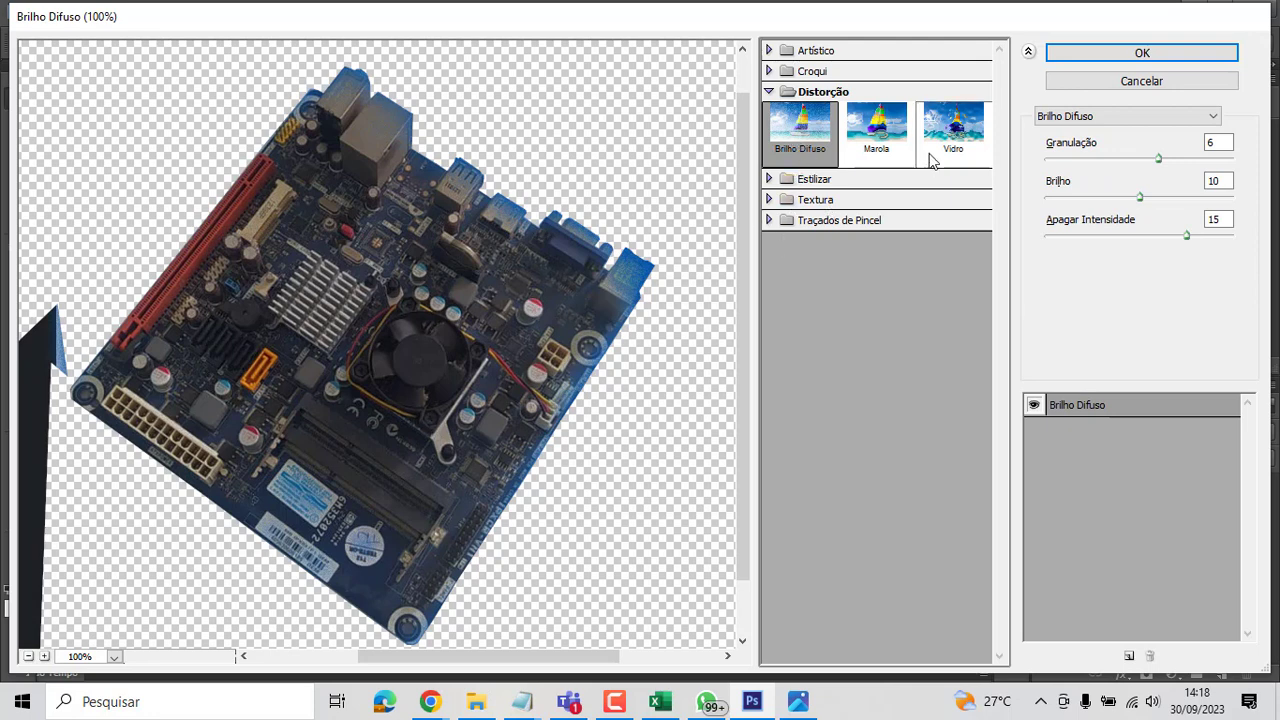
- Preview the Textura filters Vitral, Texturizador, Bordado, Craquelé, Granulado and Ladrilhos do Mosaico on the motherboard
click(768, 179)
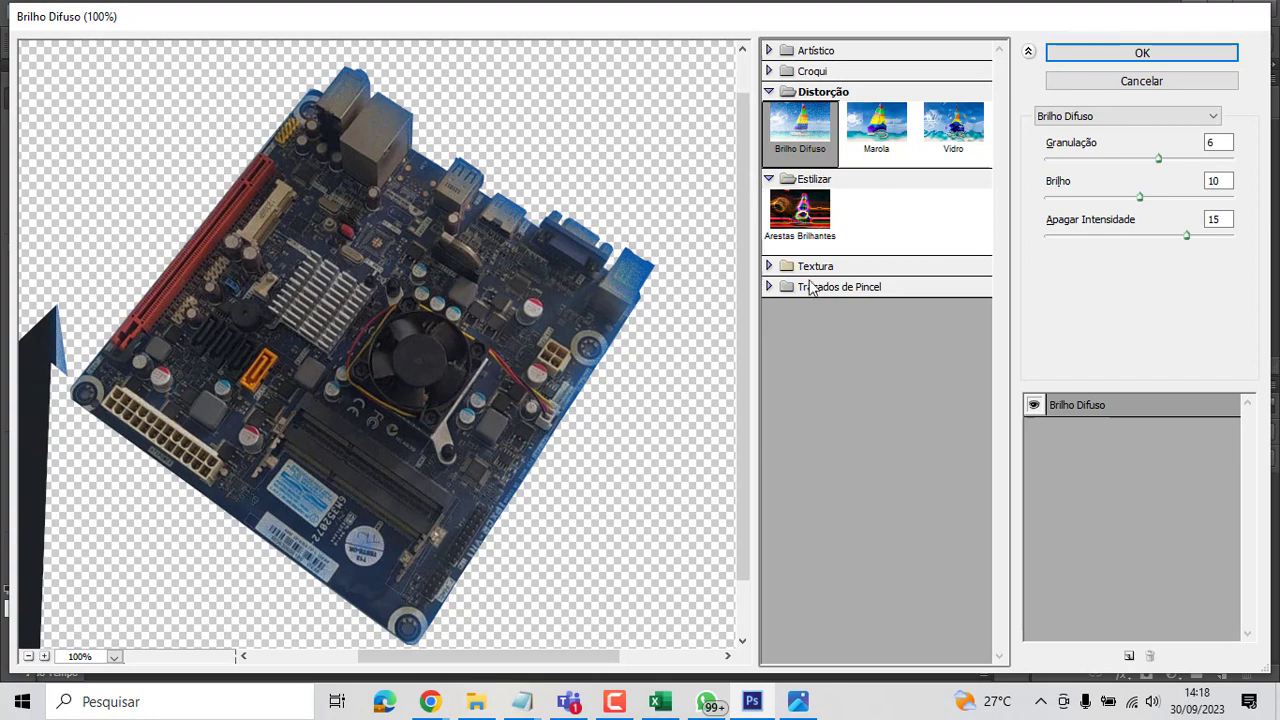
click(776, 272)
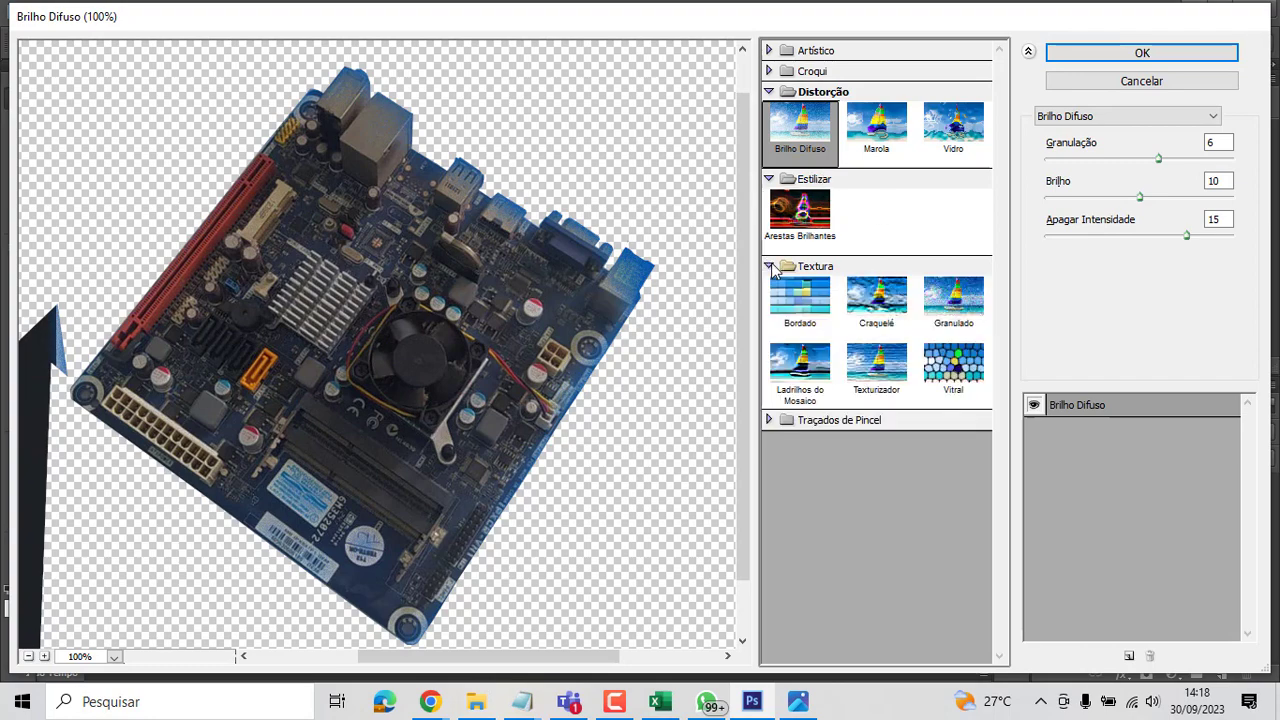
click(920, 369)
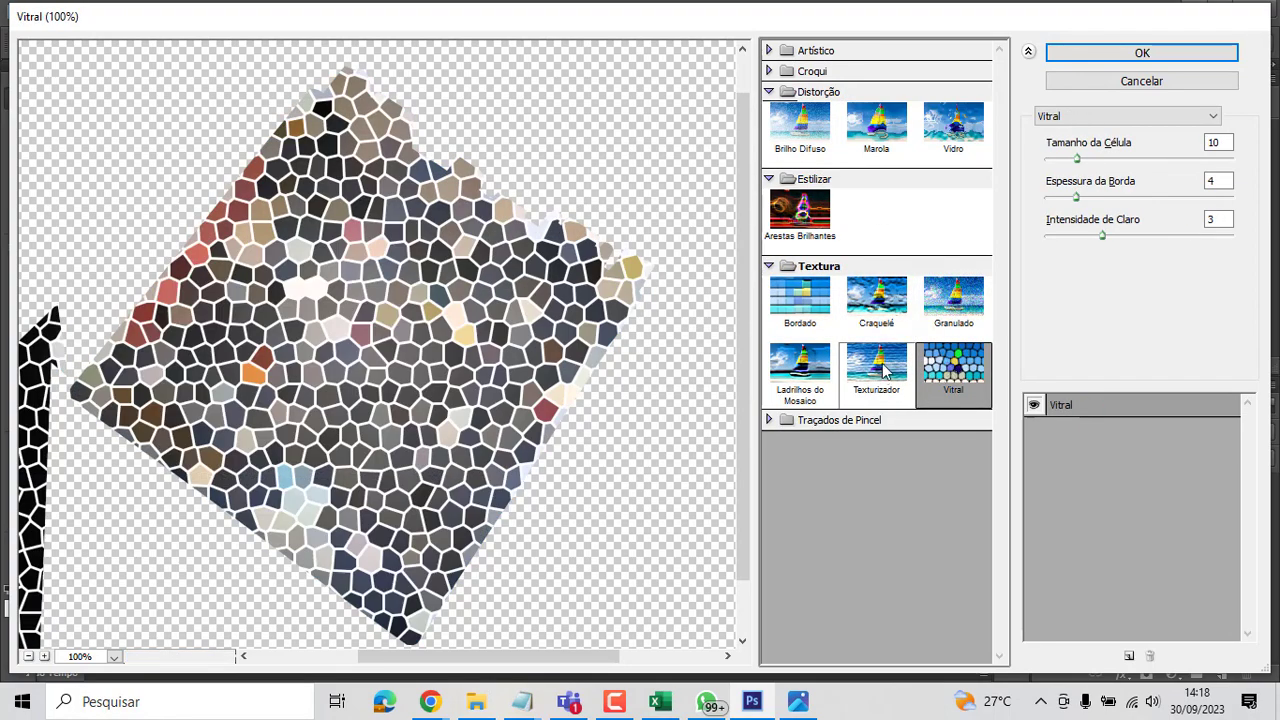
click(884, 370)
click(802, 366)
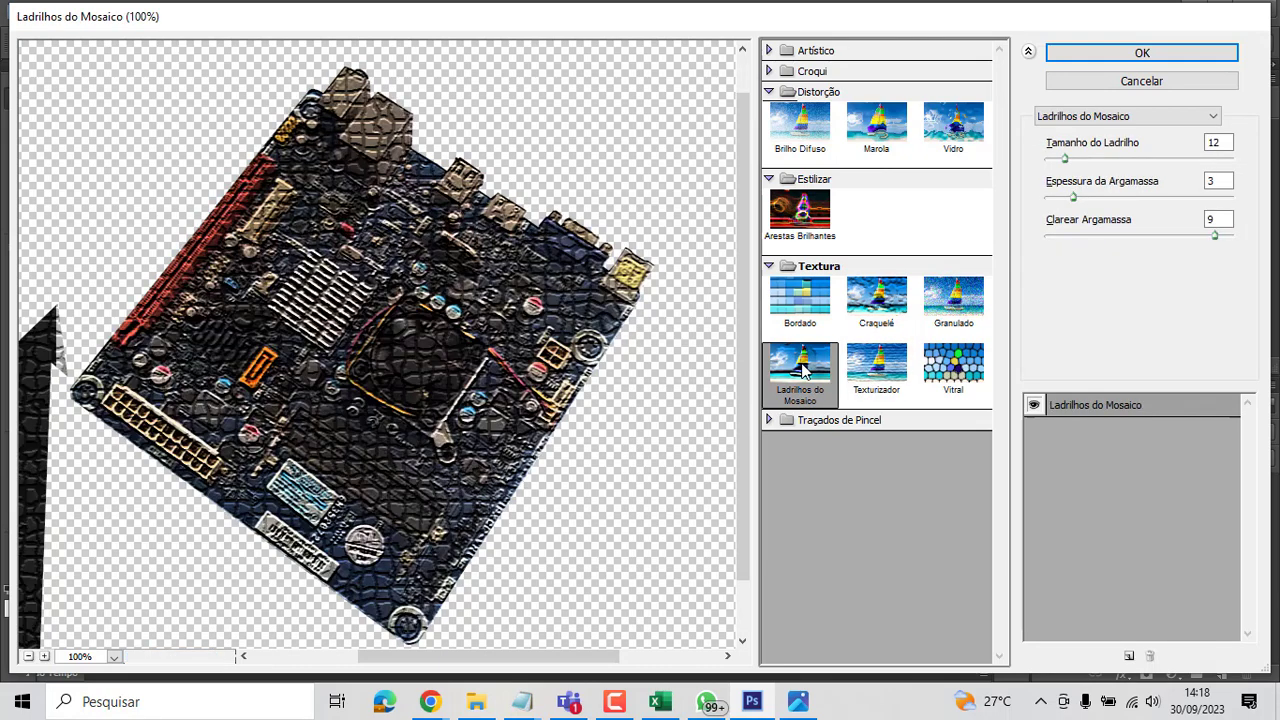
click(813, 318)
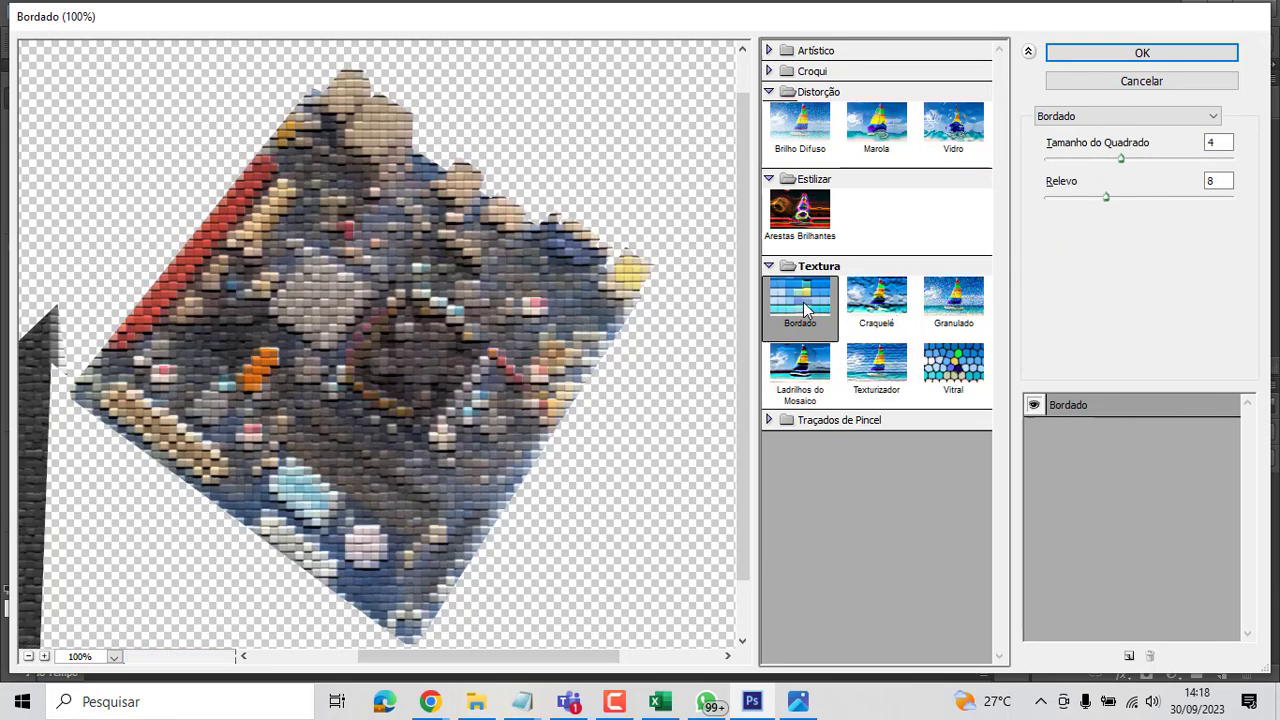
click(884, 305)
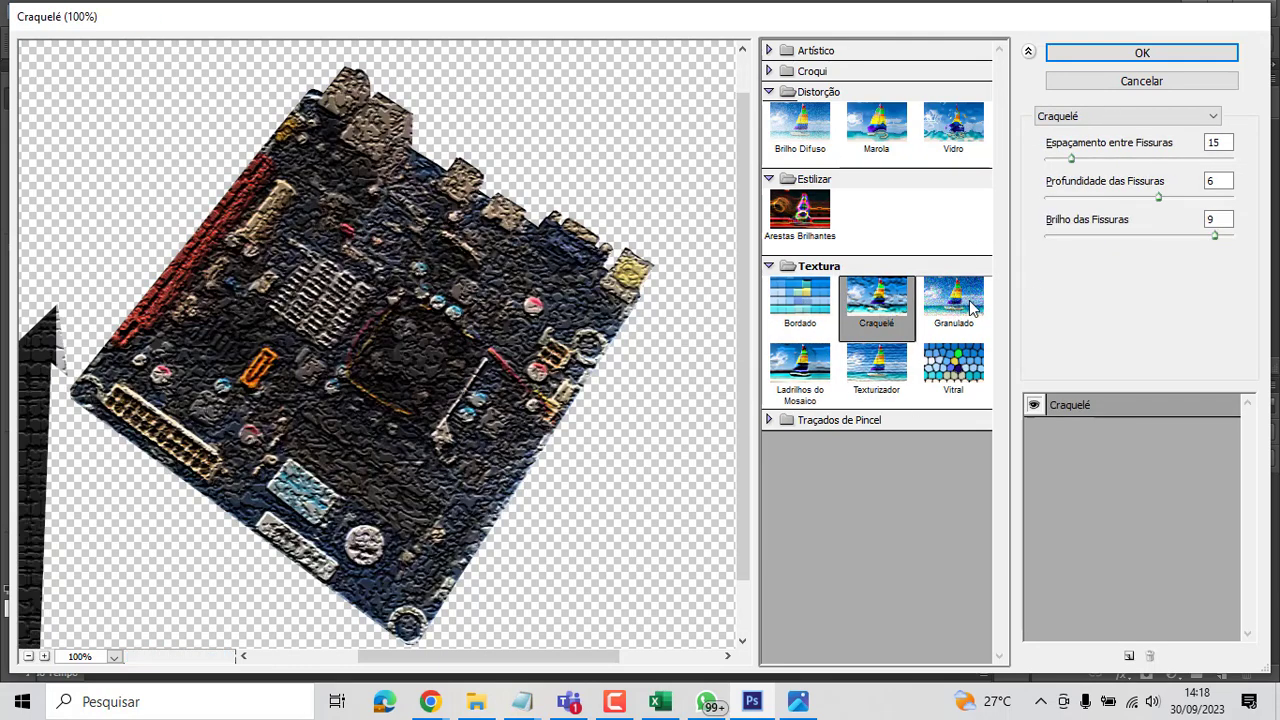
click(950, 300)
click(820, 373)
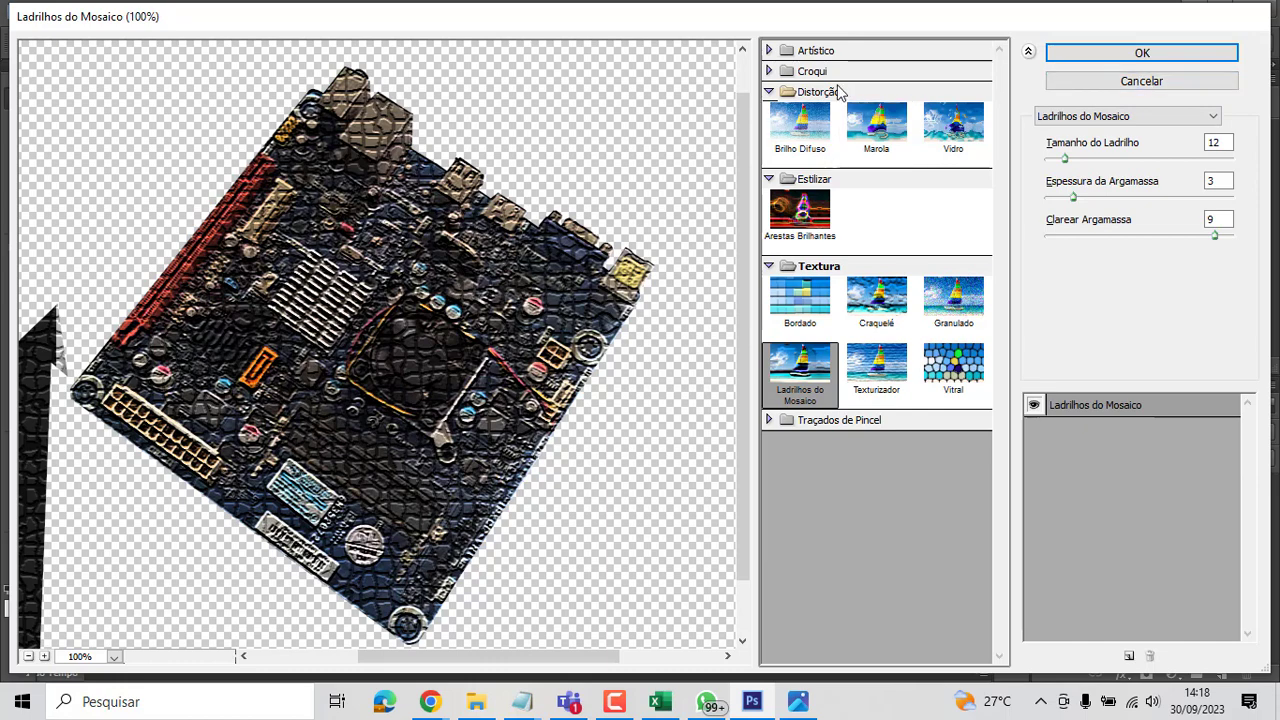
- Look through the Croqui filters and cancel the Filter Gallery without applying a filter
click(770, 72)
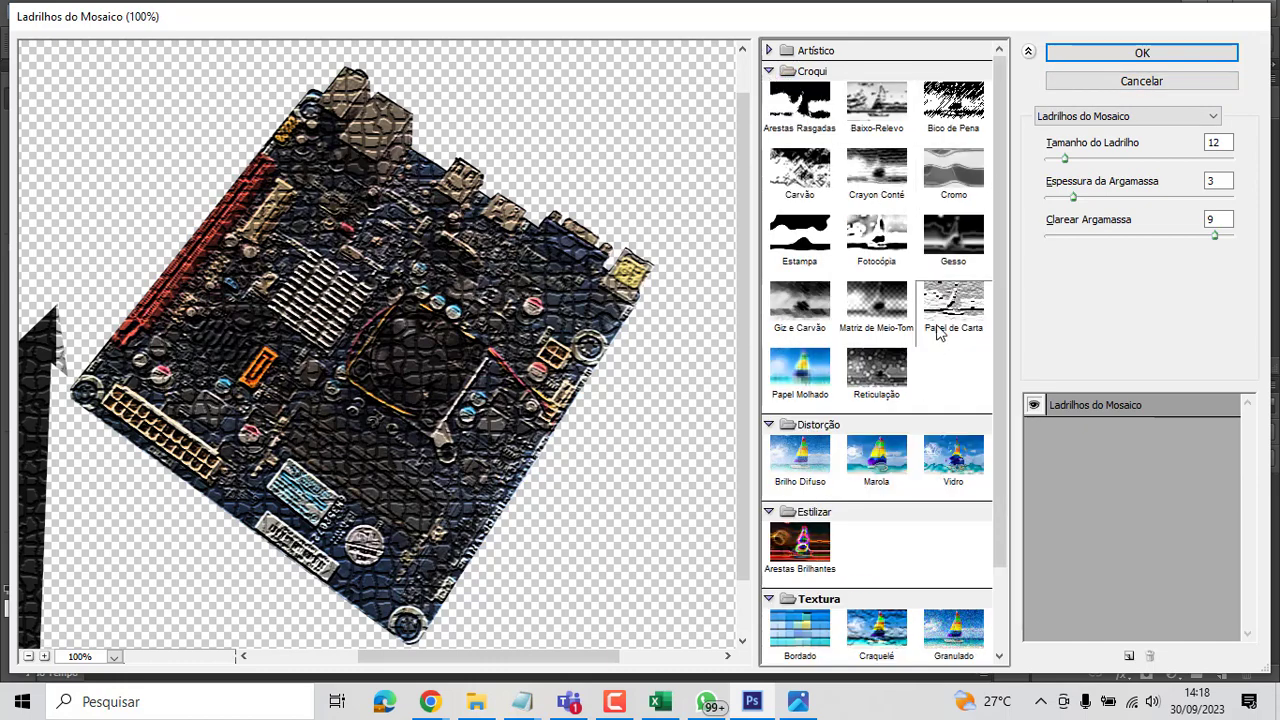
scroll(920, 408, down, 2)
scroll(922, 412, up, 2)
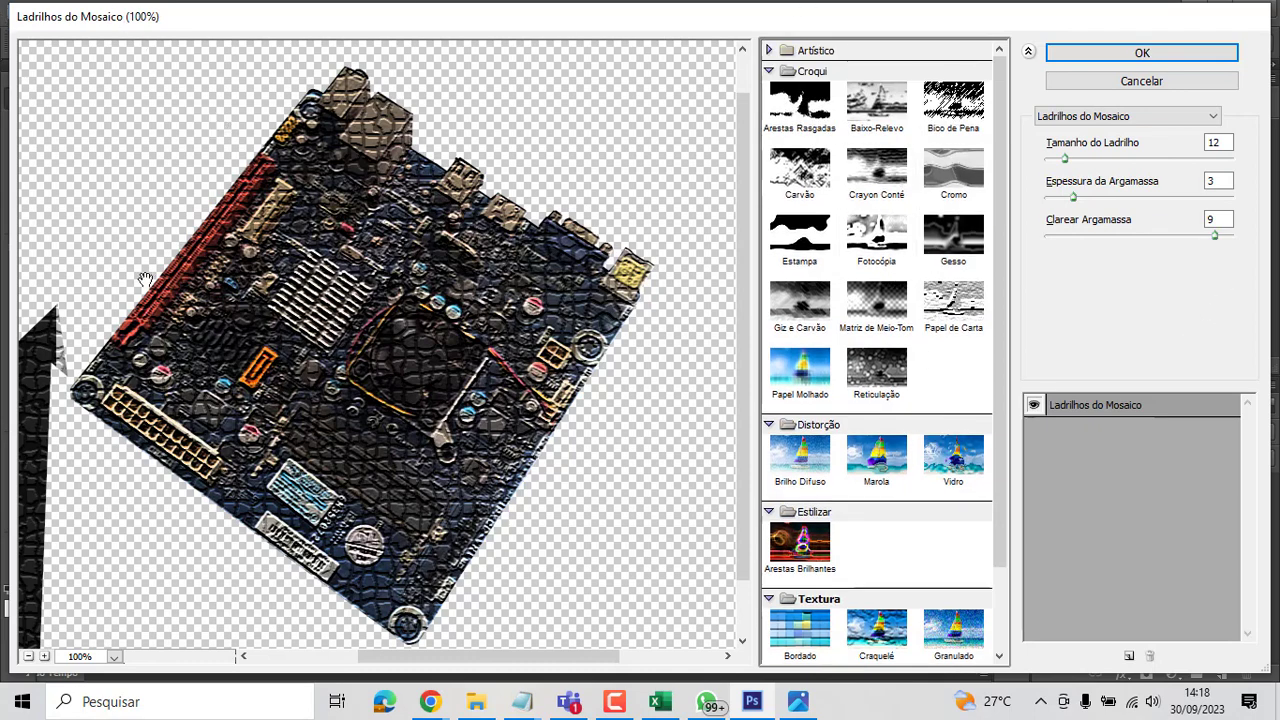
click(1173, 78)
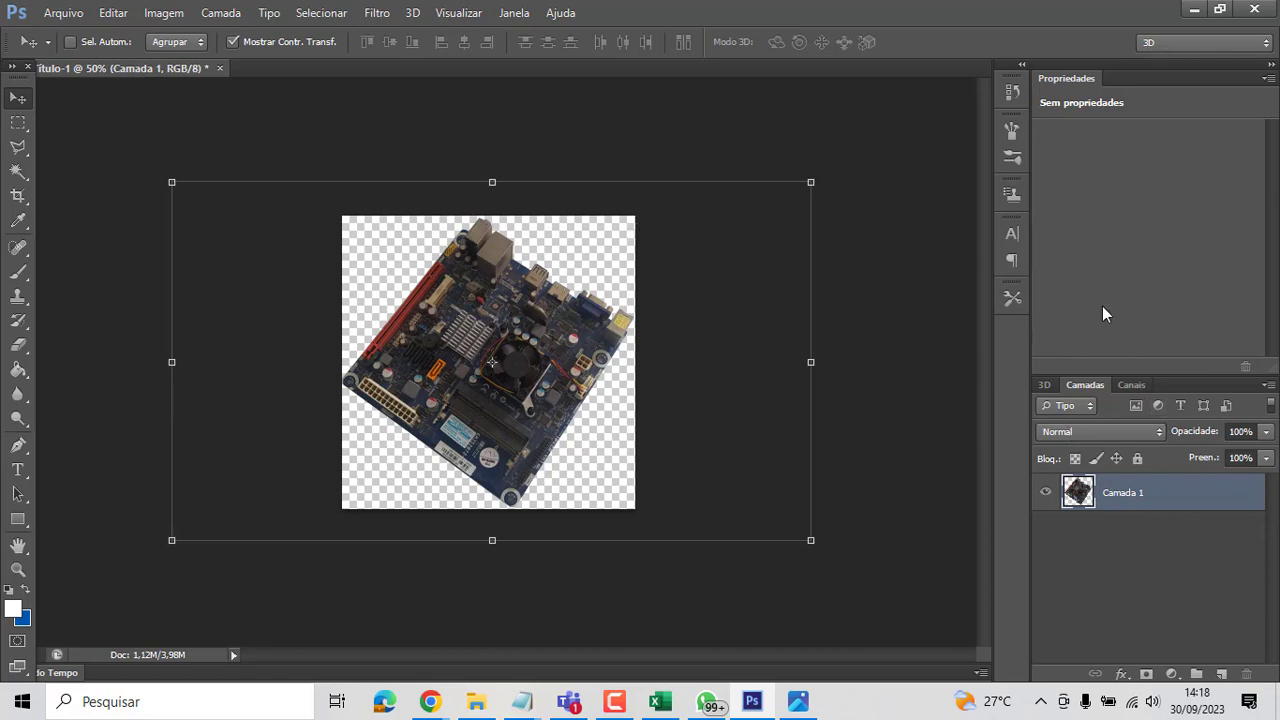
- View the Vermelho, Verde and Azul channels of the motherboard image one by one and return to the RGB composite
click(1143, 386)
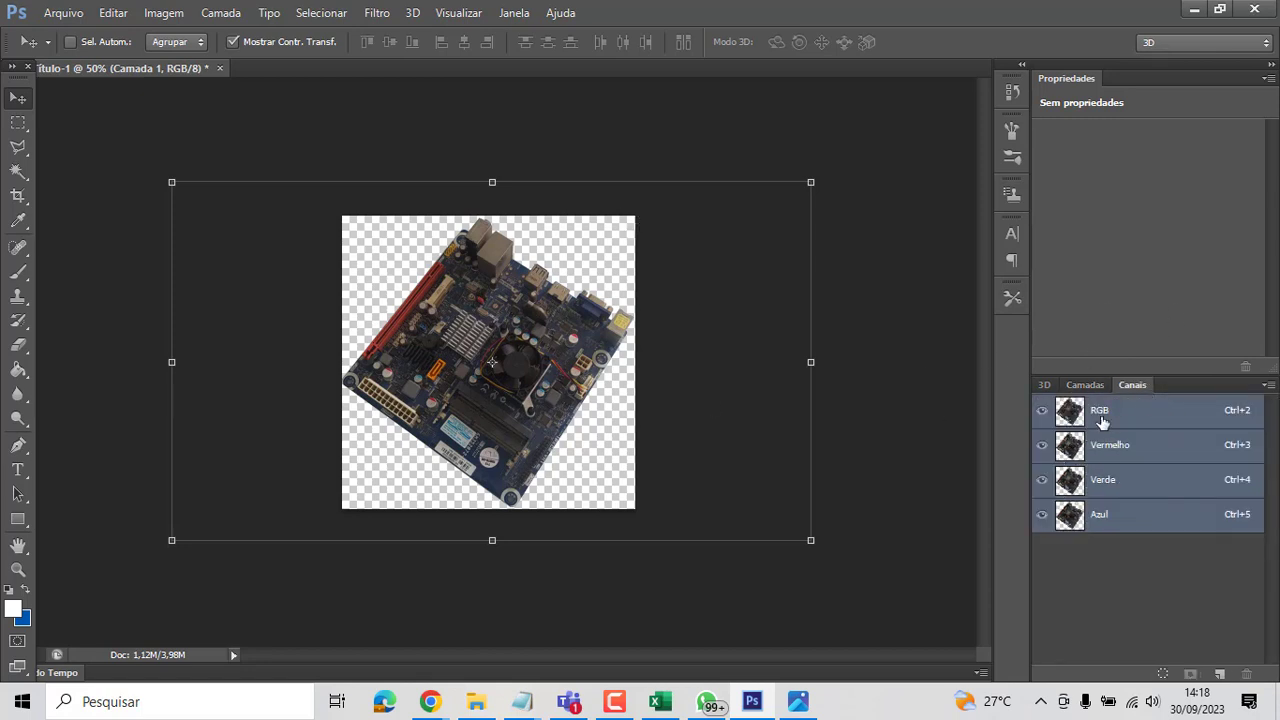
click(1121, 447)
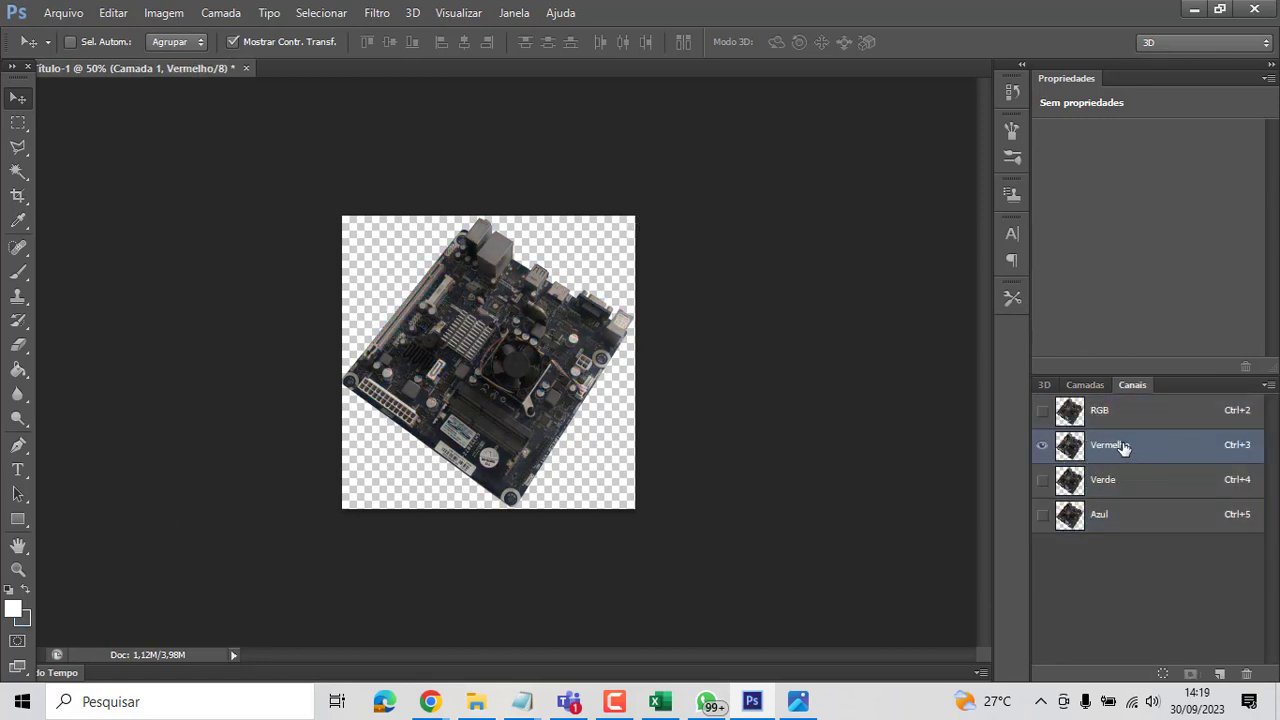
click(1134, 483)
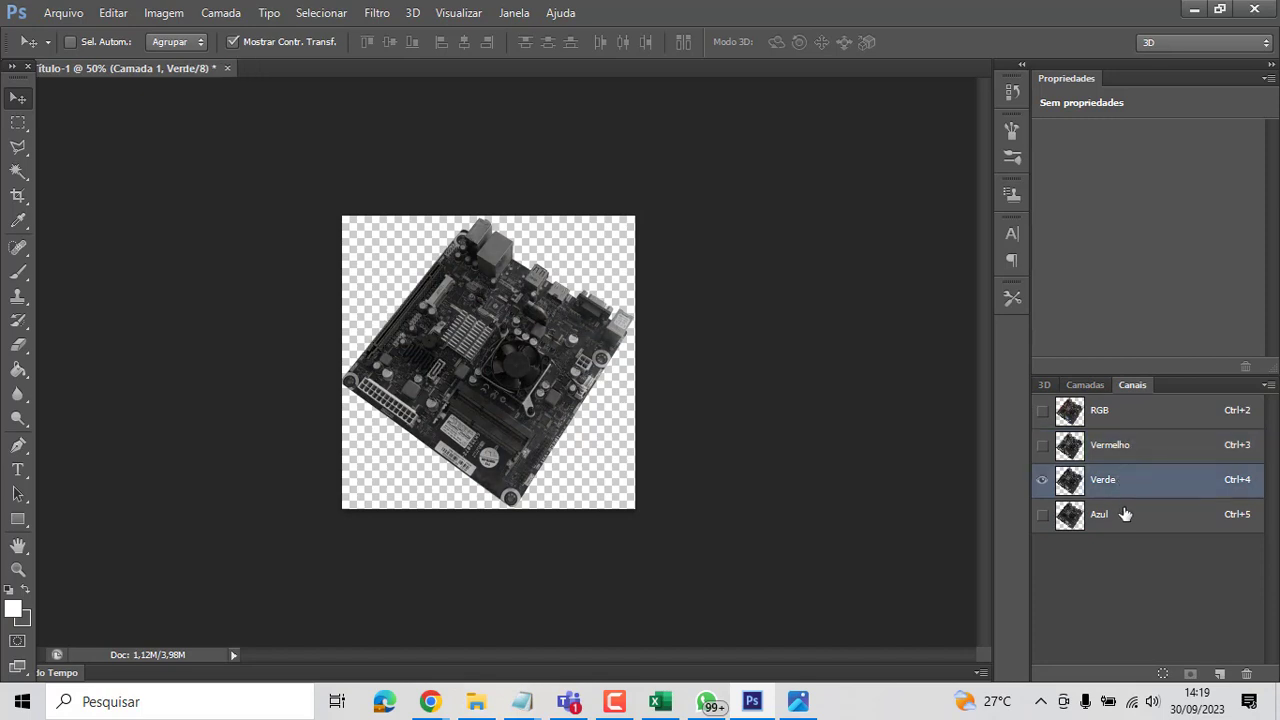
click(1125, 514)
click(1150, 412)
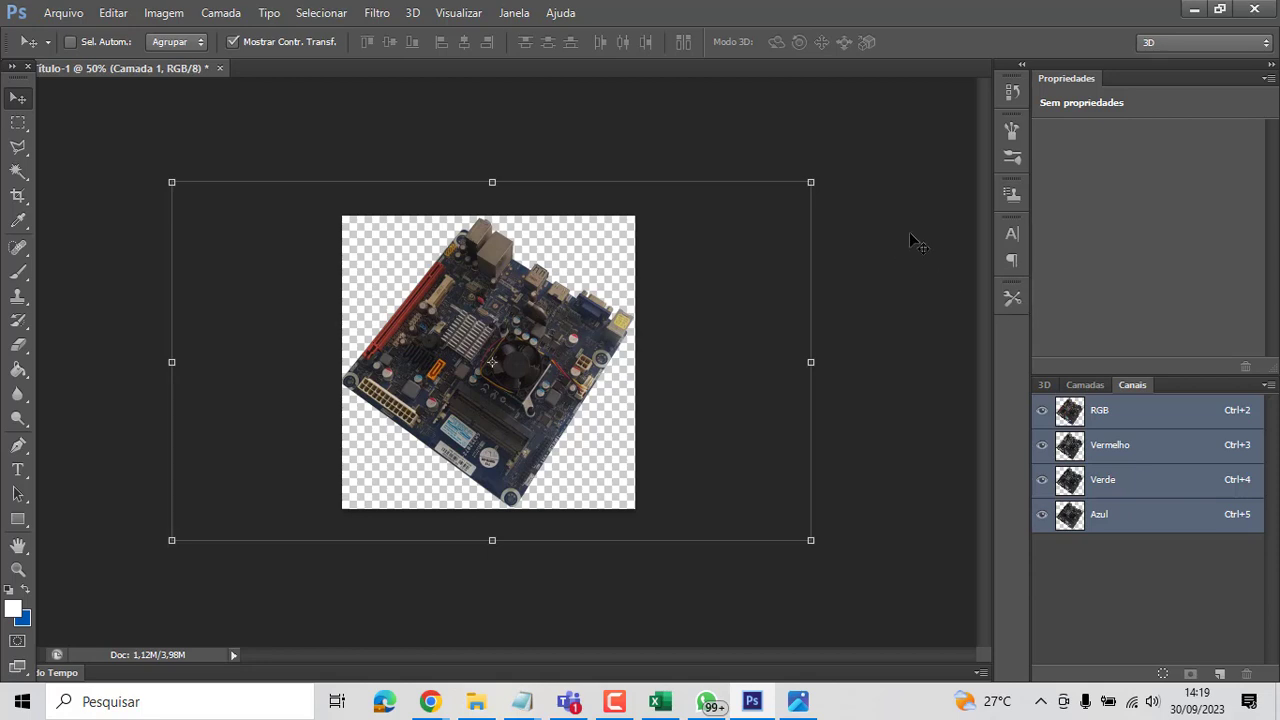
- Save a copy of the motherboard image as placamae.png in PNG format in the kitComputador folder, accepting the default PNG options
click(66, 12)
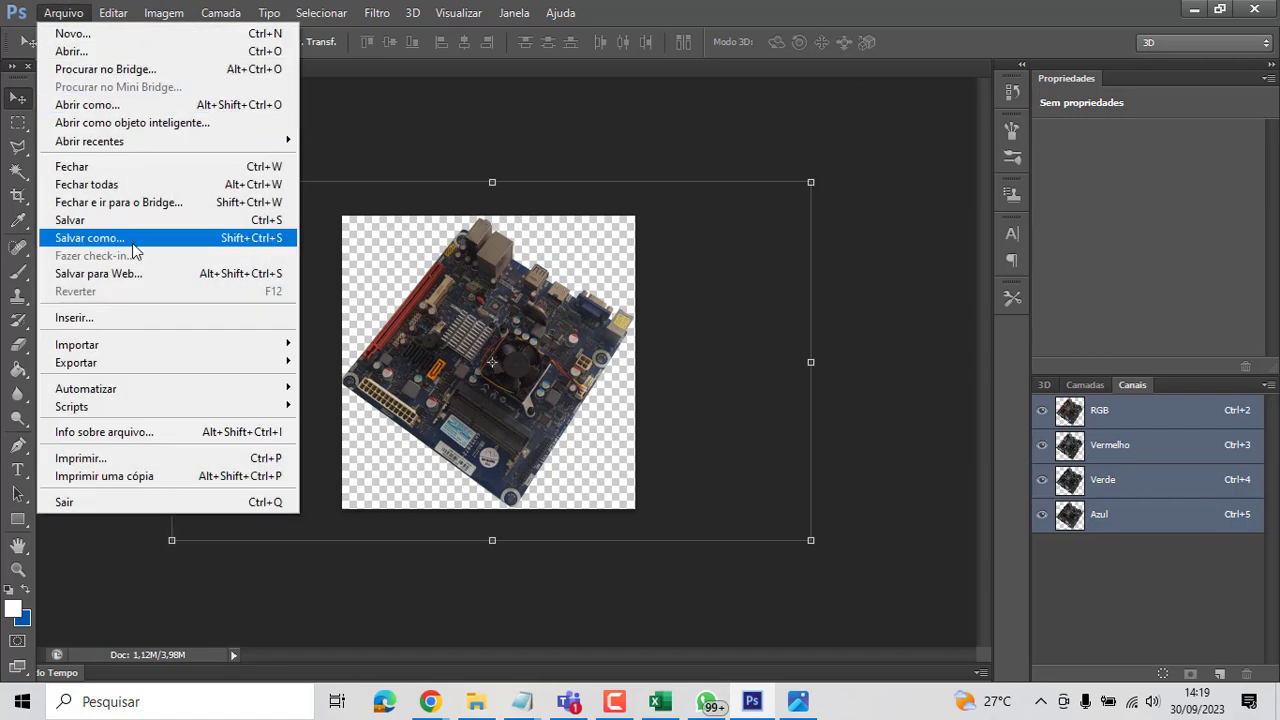
click(138, 231)
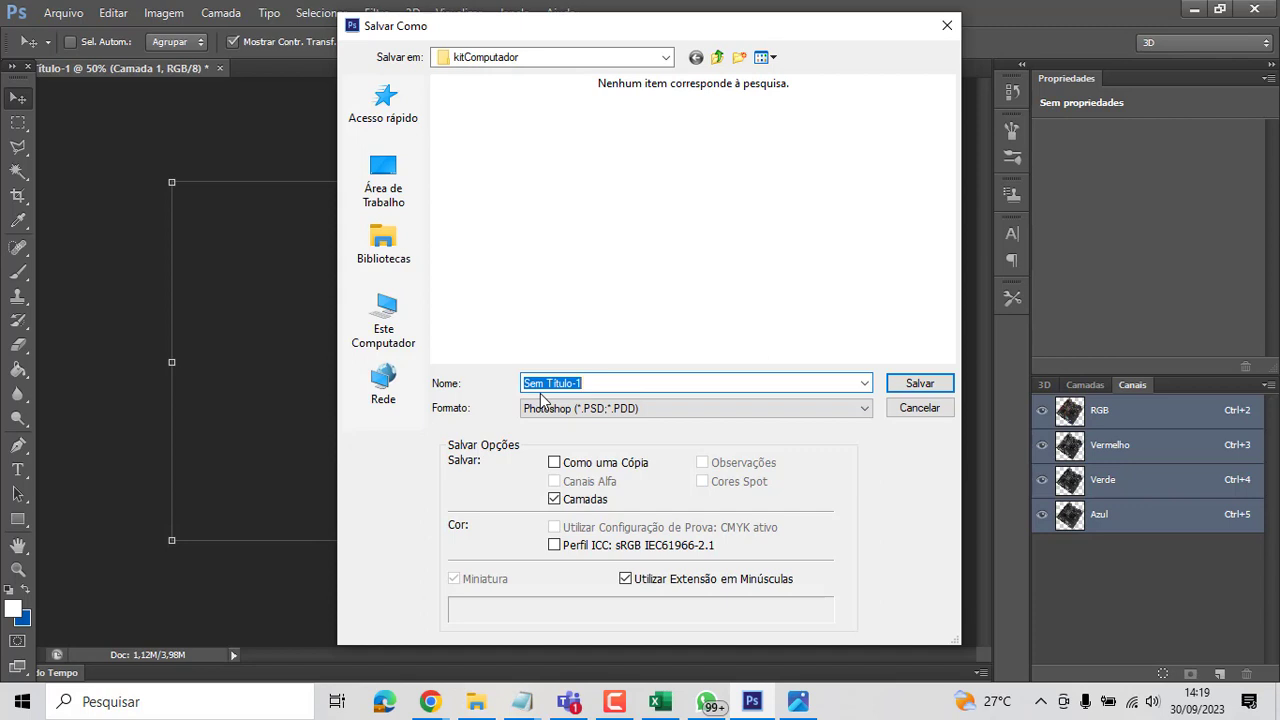
text(placamae)
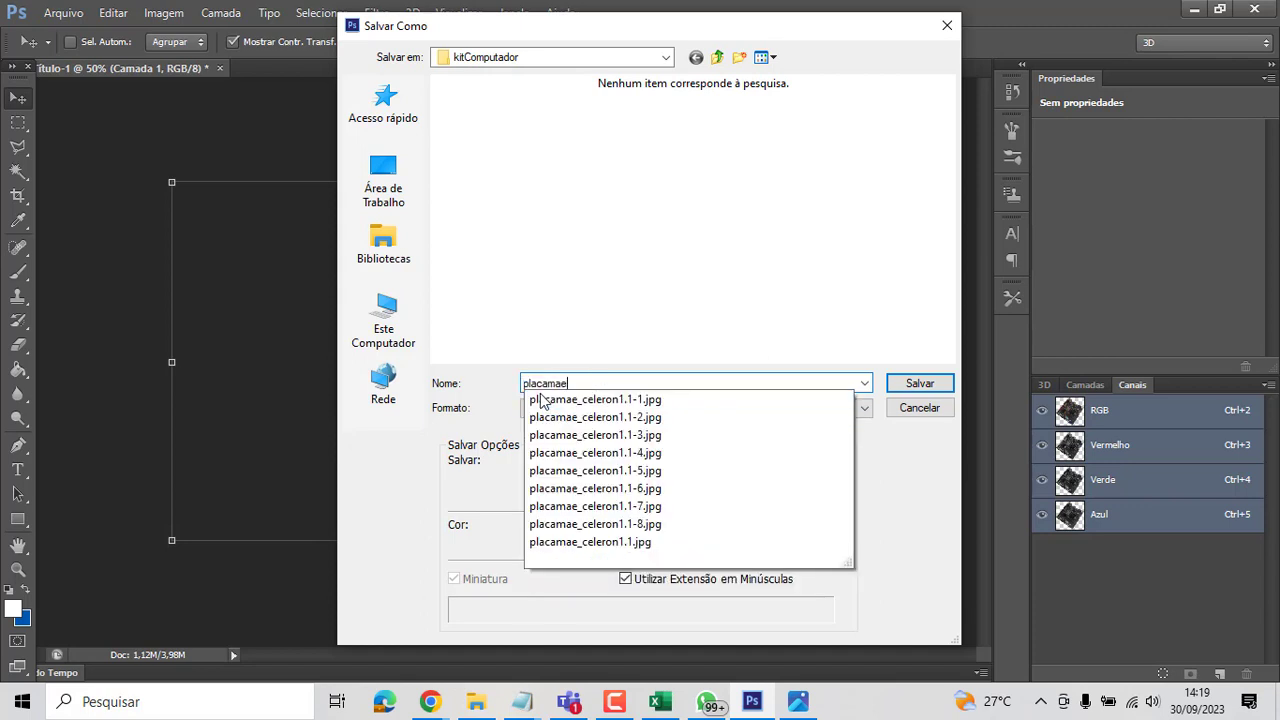
click(685, 251)
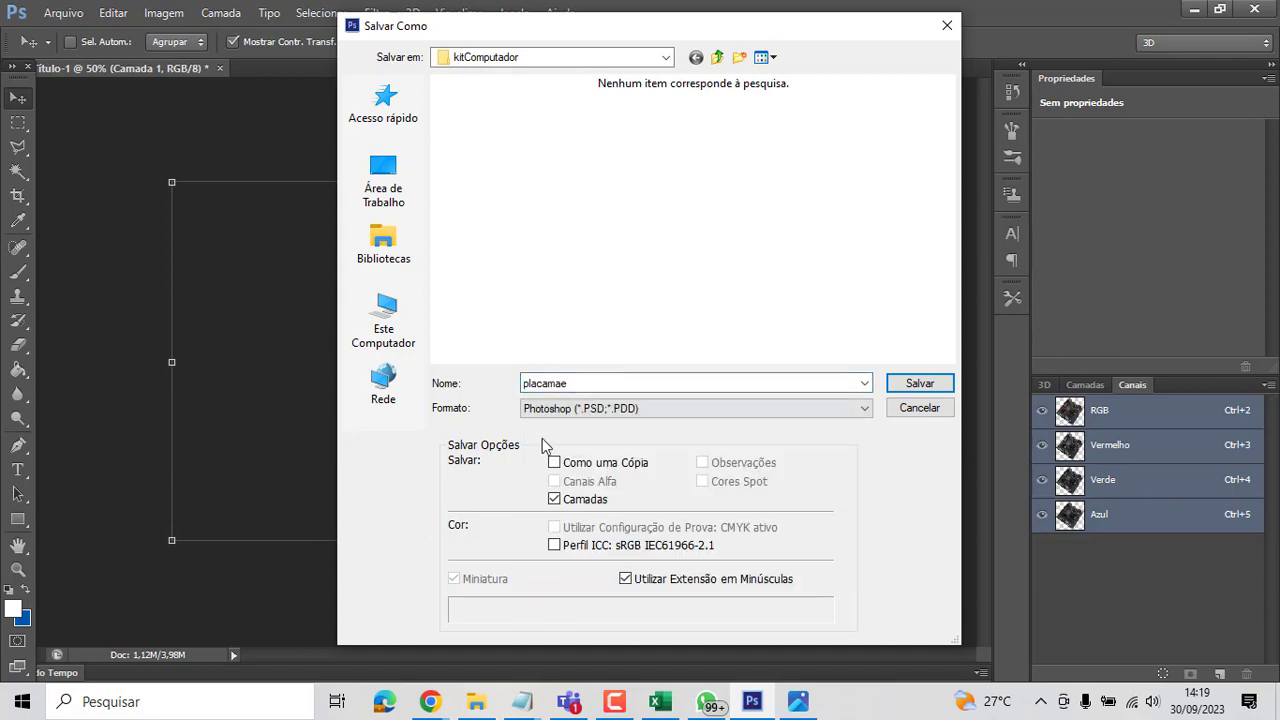
click(637, 414)
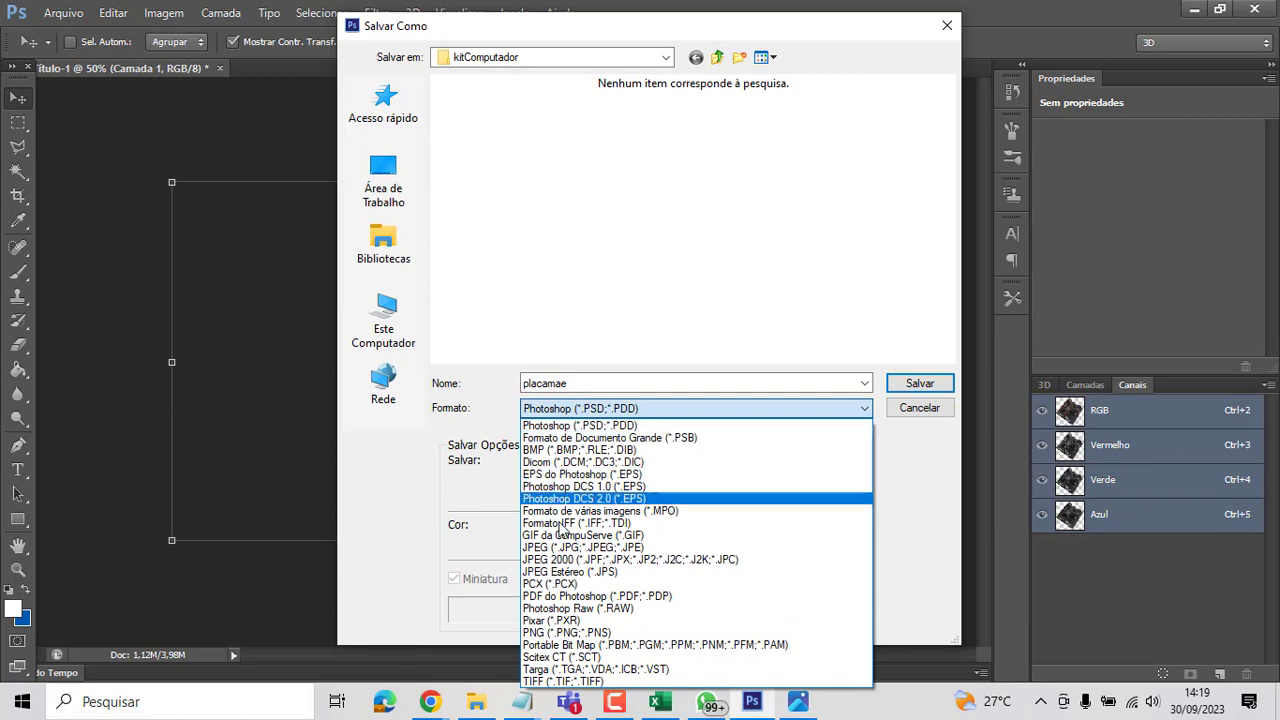
click(556, 630)
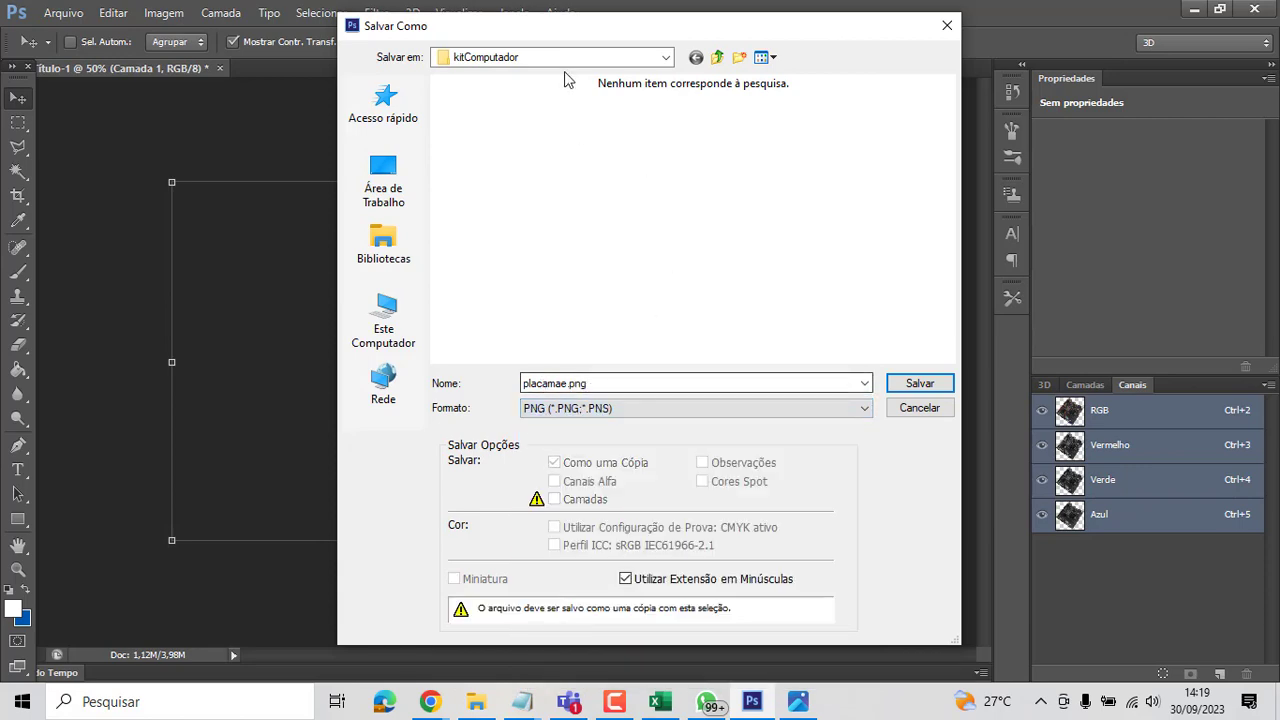
click(910, 381)
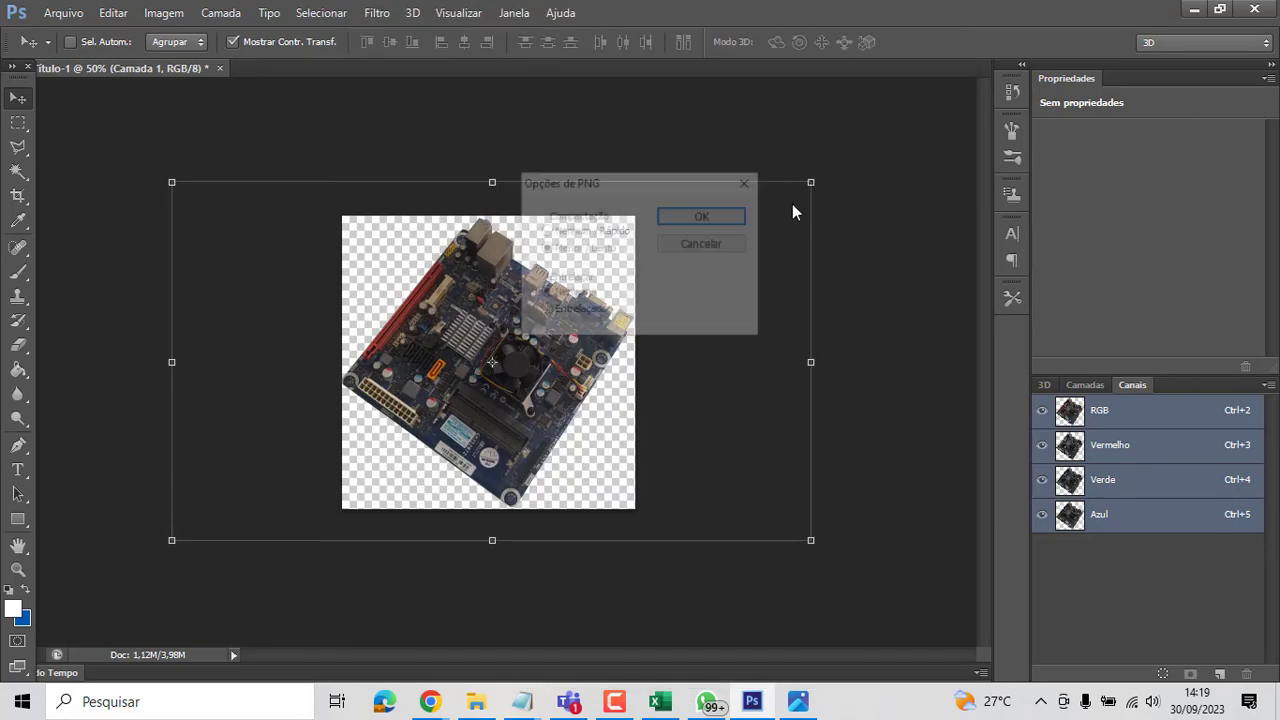
click(728, 213)
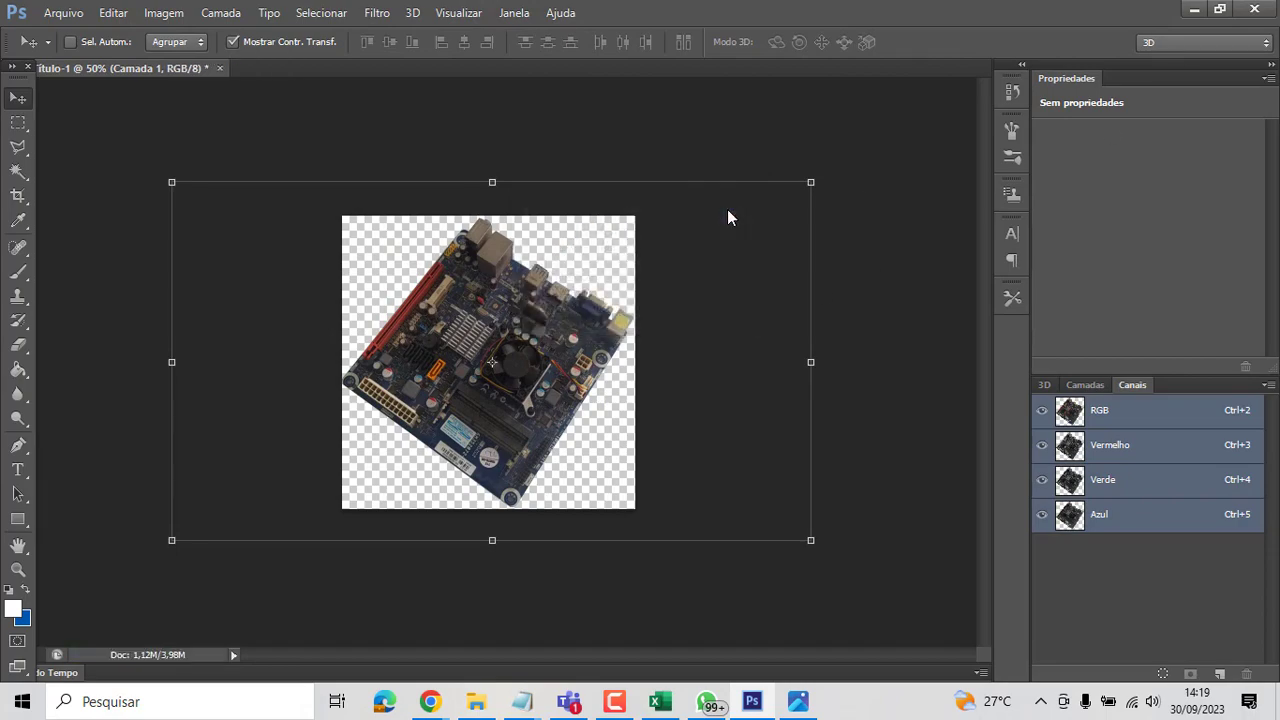